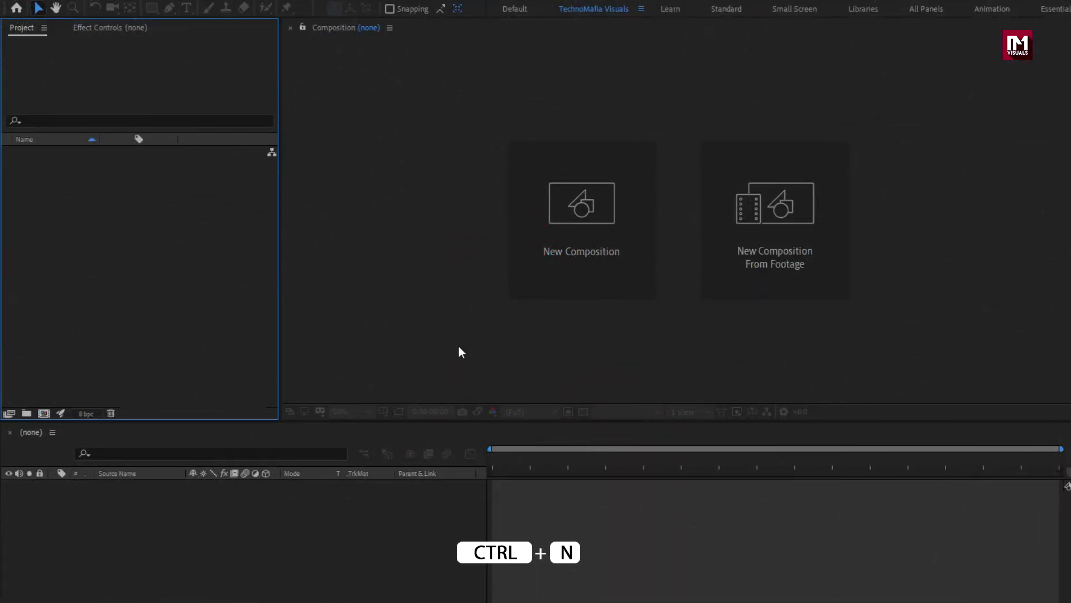
- Create a new composition named Title with a duration of 0:00:05:00
click(536, 249)
text(Title)
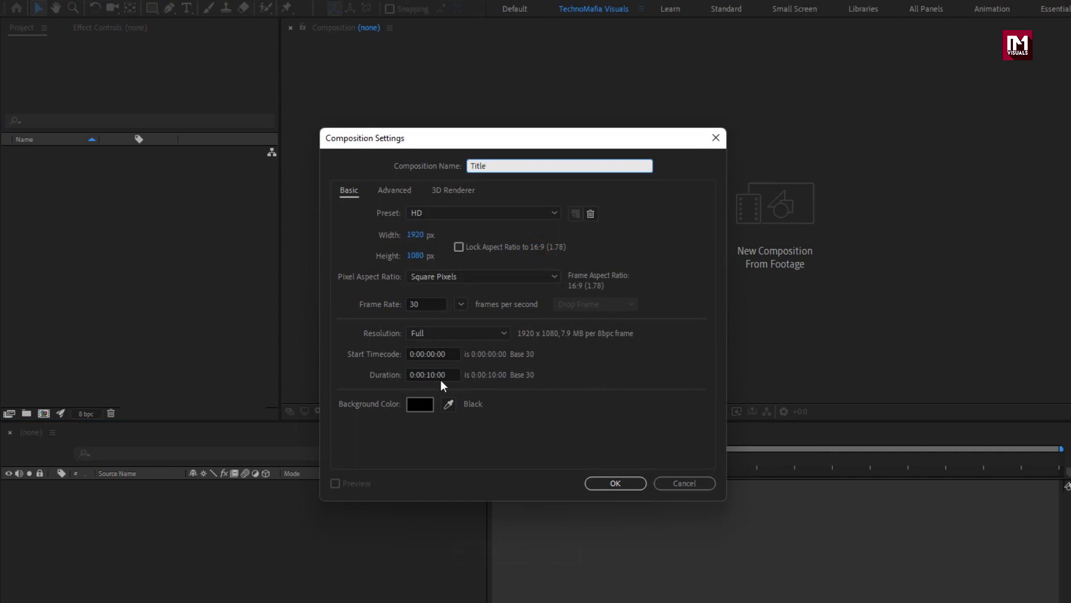
click(434, 373)
key(BackSpace)
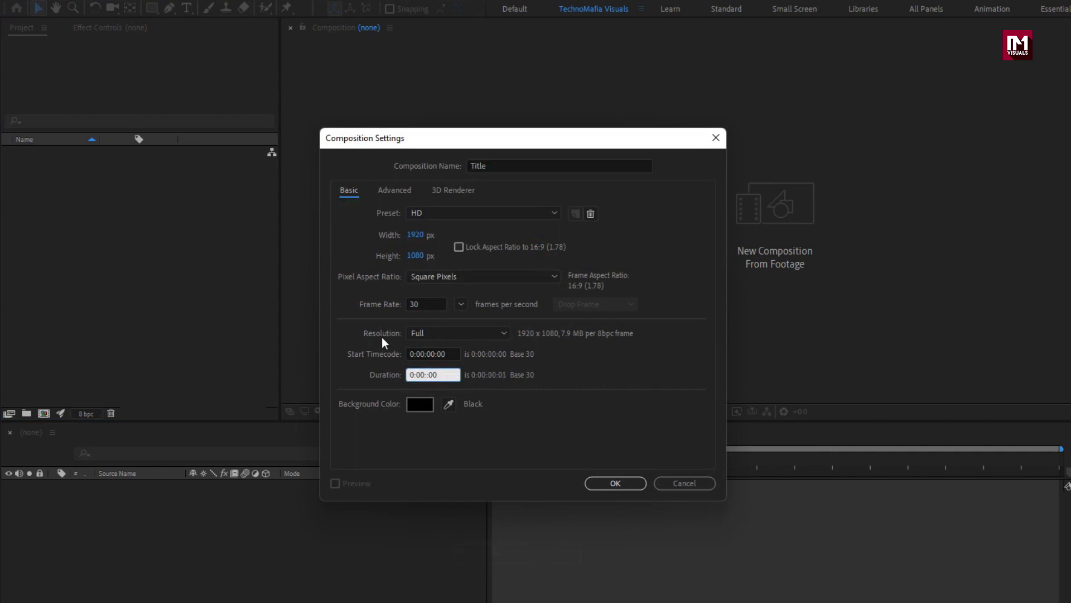
text(5)
click(606, 484)
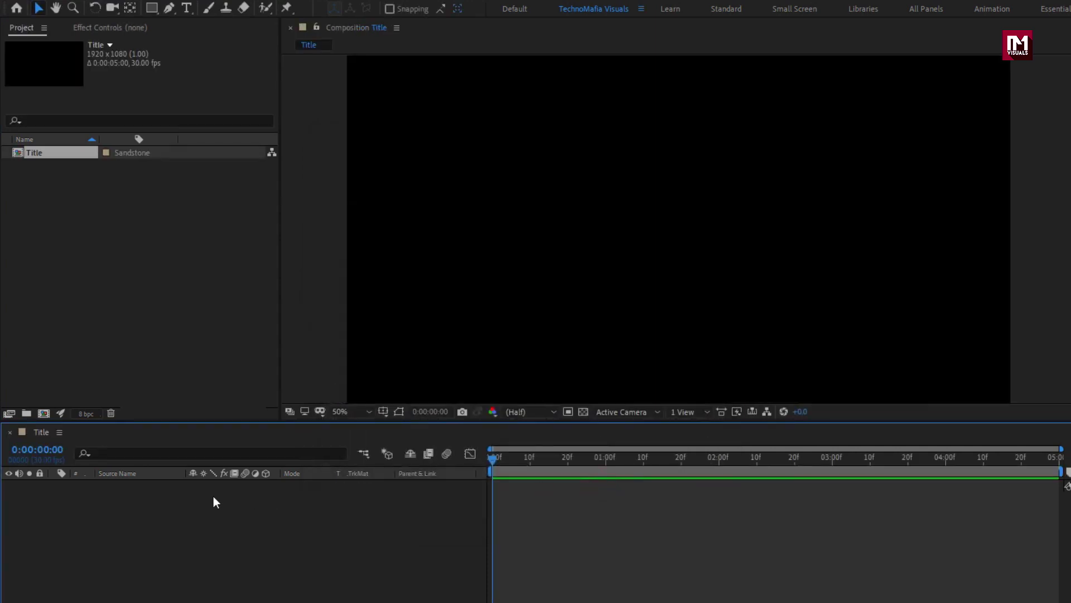
- Add a black solid layer named BG to the Title composition
right_click(191, 489)
mouse_move(275, 496)
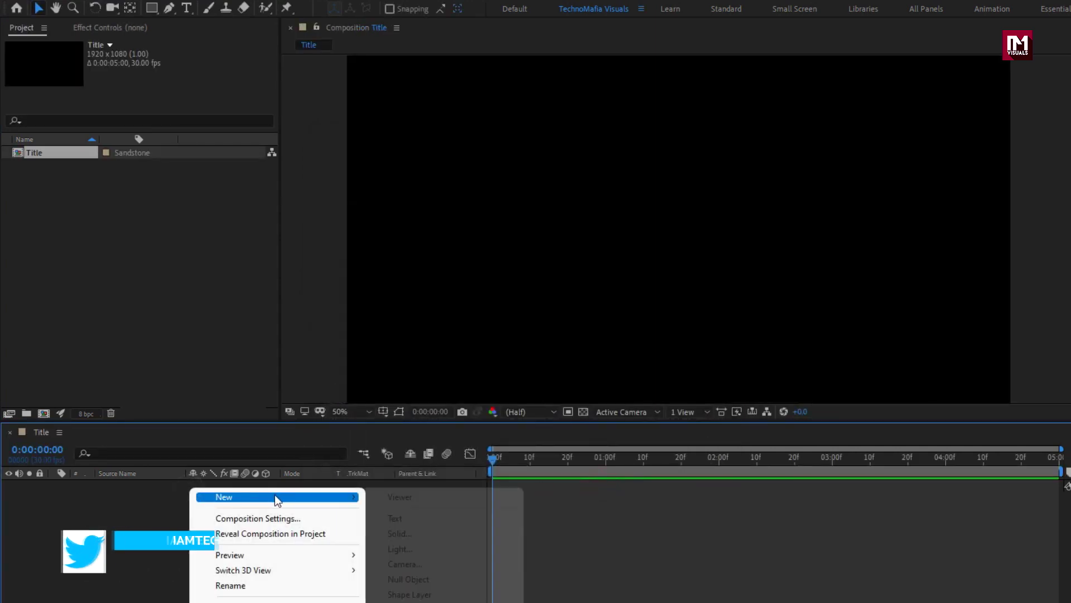
click(419, 536)
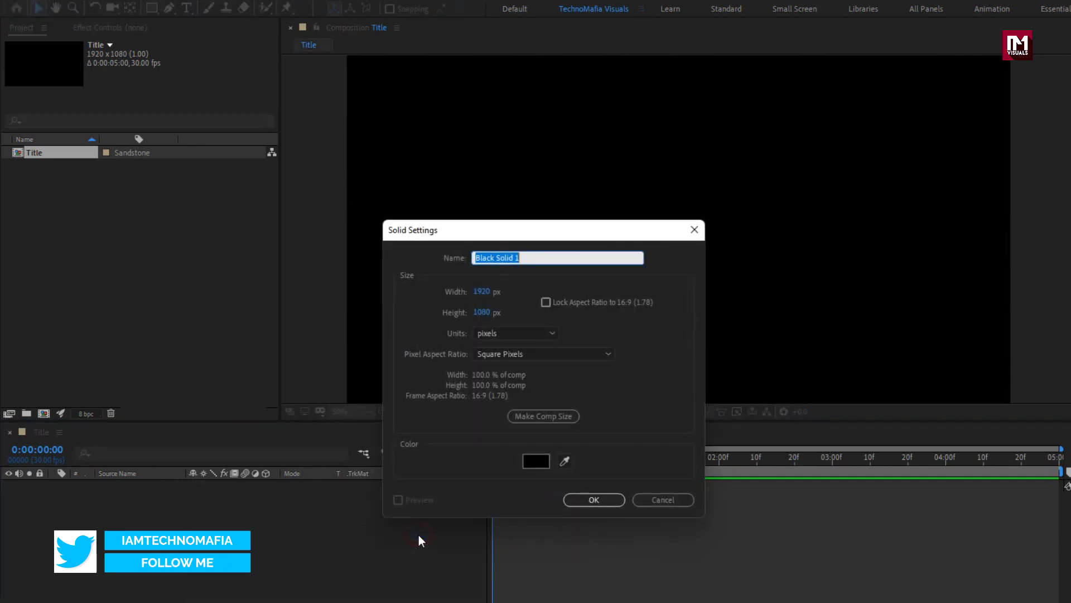
text(BG)
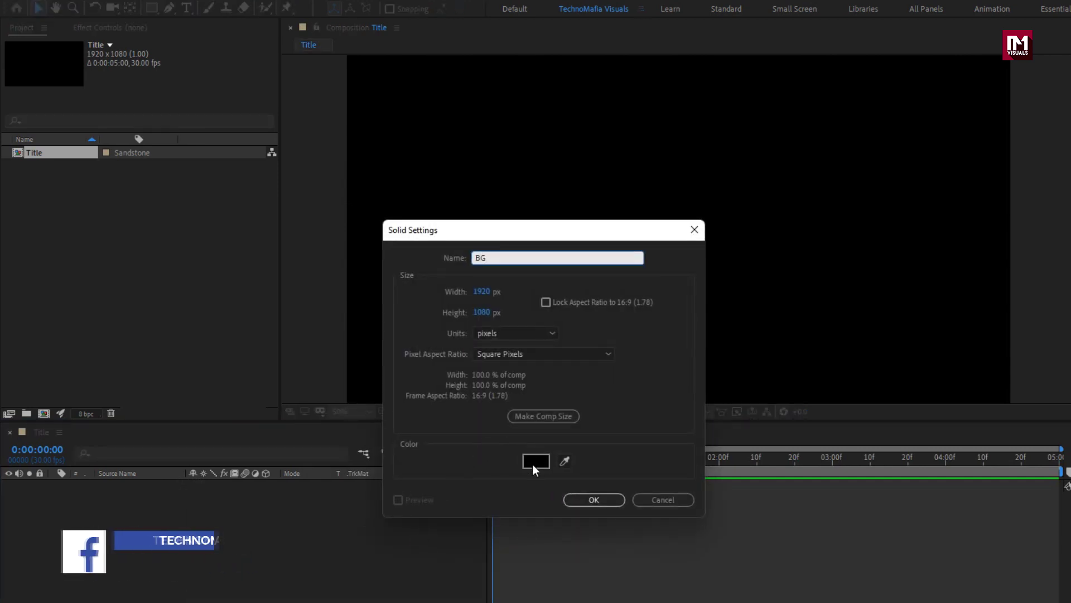
click(594, 499)
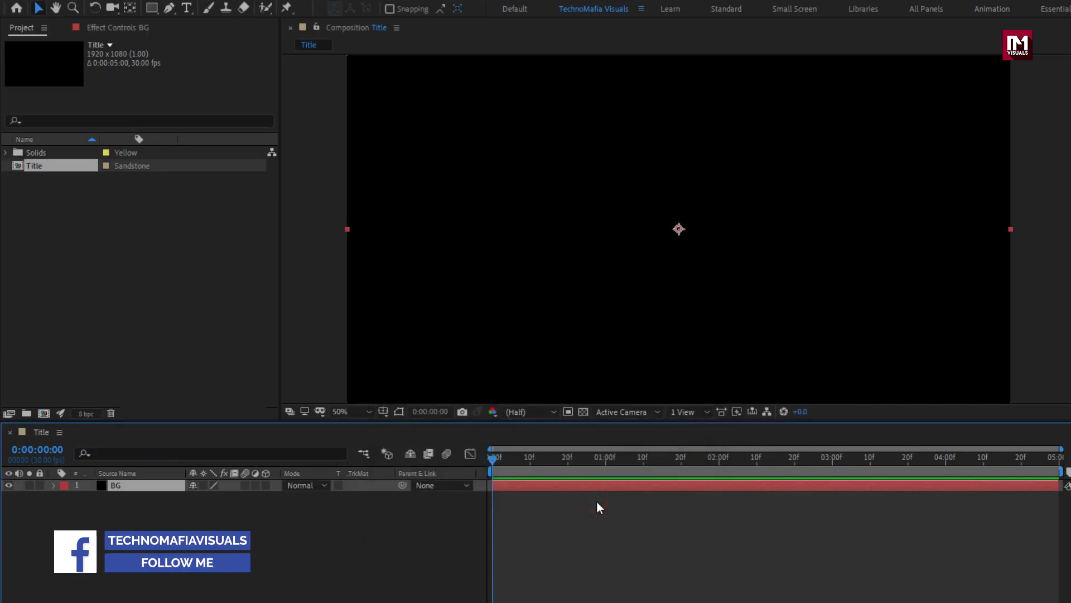
click(186, 8)
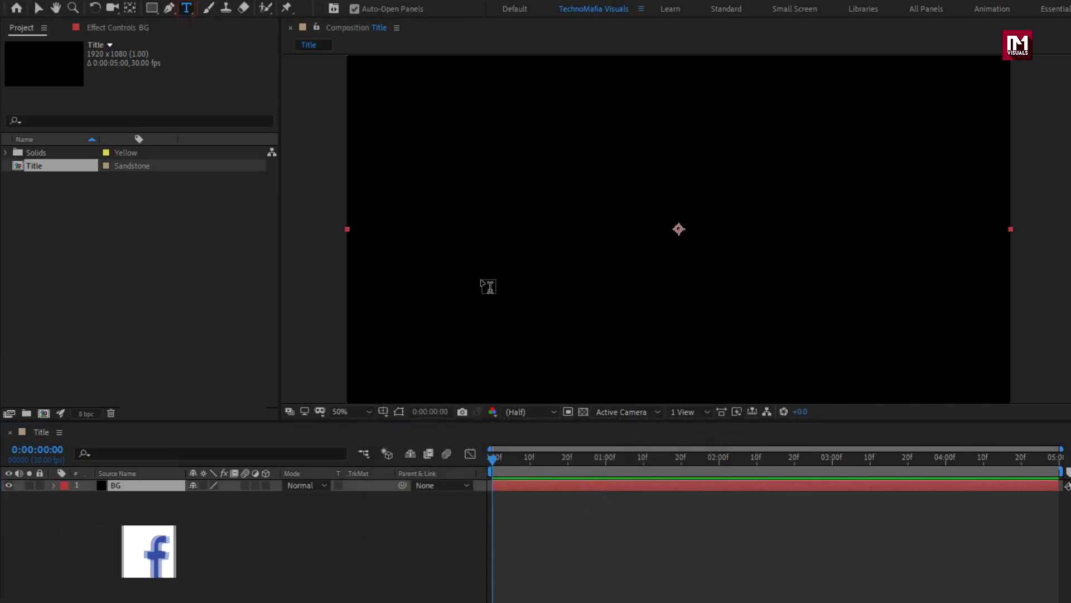
- Type CINEMATIC as a text layer, set in UniSansHeavy and enlarged to 244 px
click(516, 251)
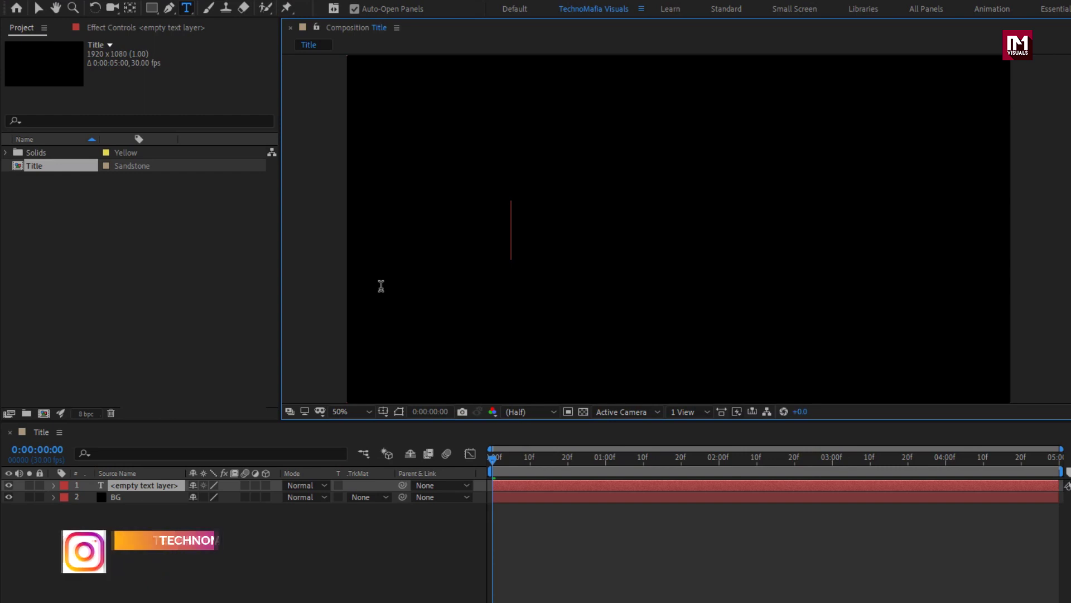
text(CINEMATIC)
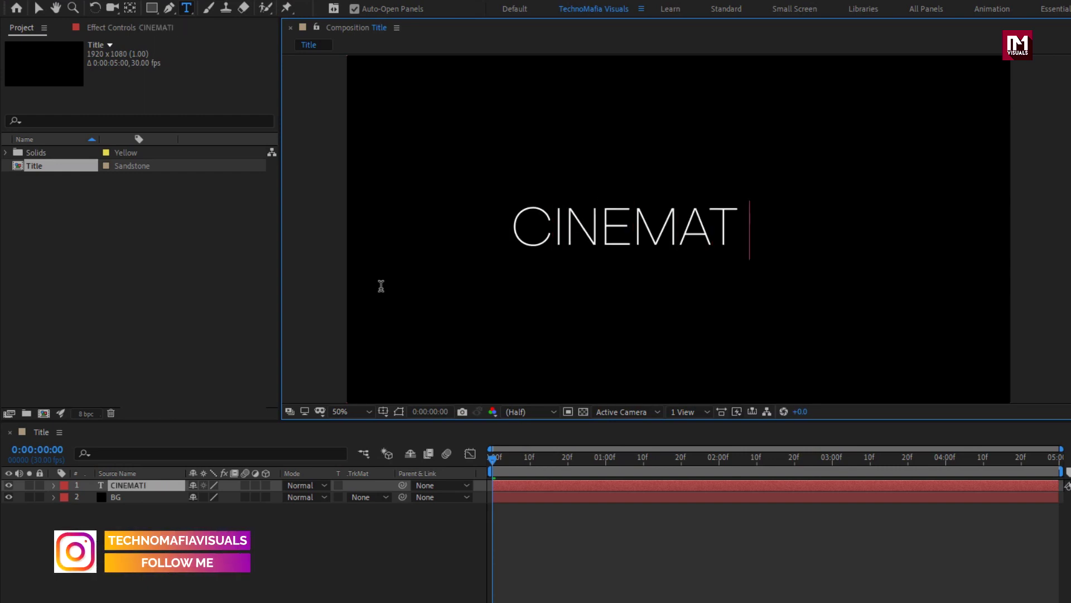
click(387, 296)
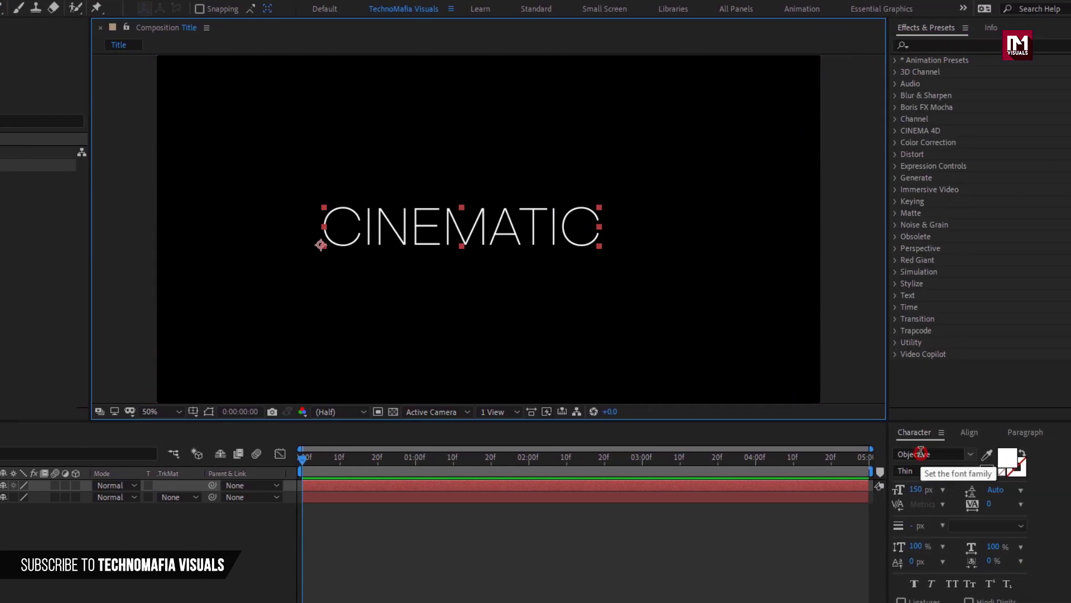
click(930, 453)
text(uni)
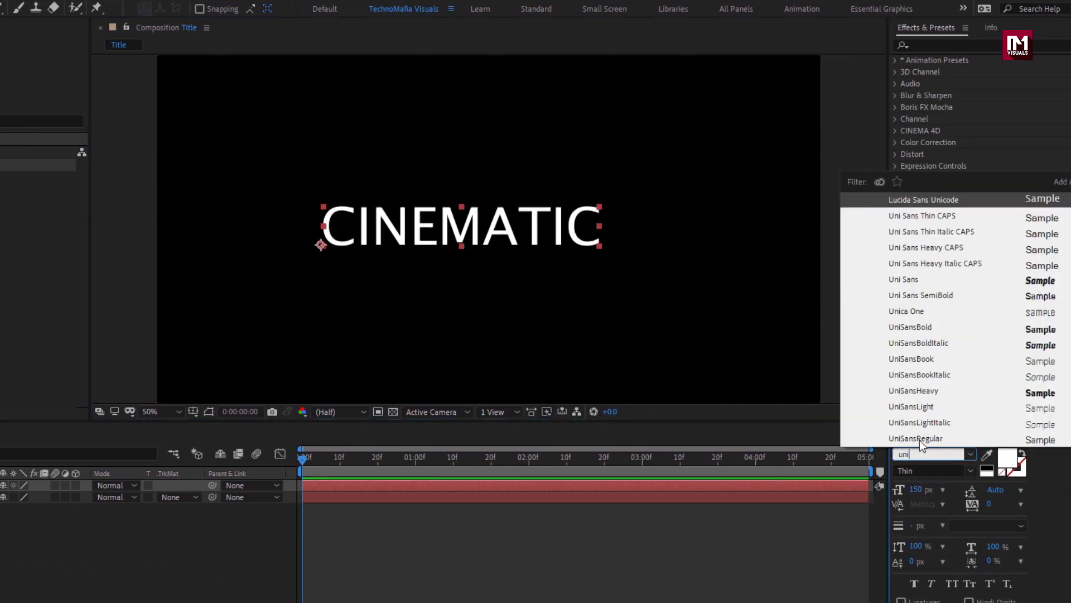
click(919, 392)
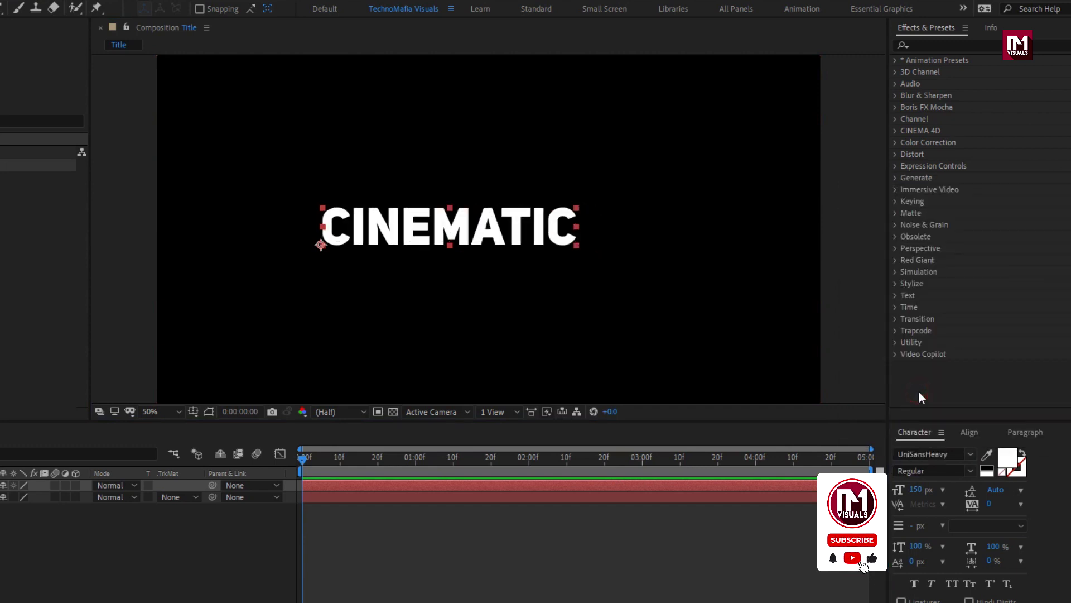
drag(916, 490, 970, 486)
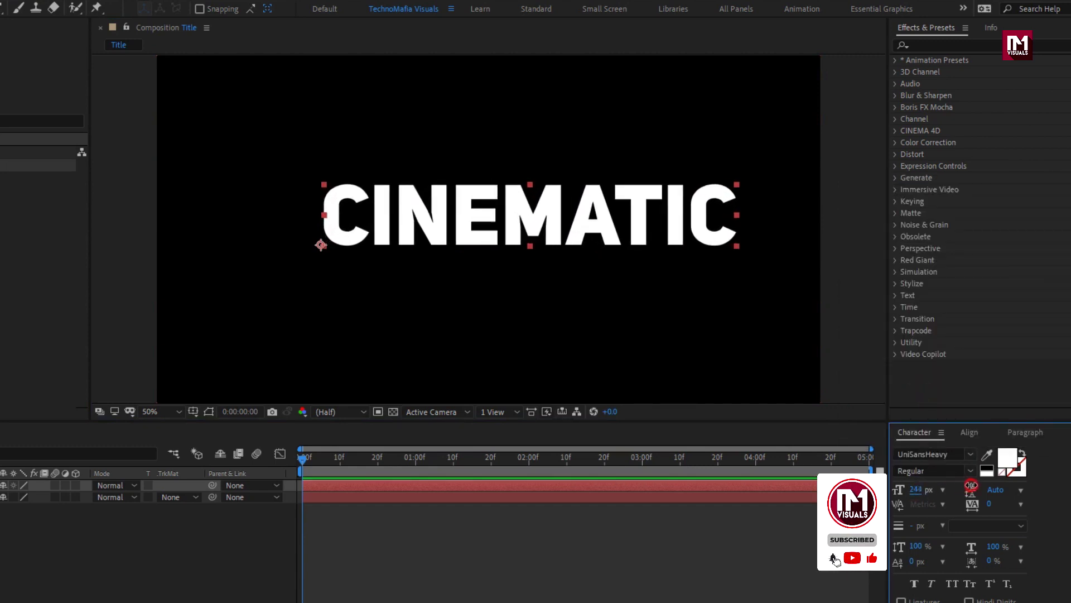
- Centre the CINEMATIC text horizontally and vertically, then hide its layer
click(969, 437)
click(925, 468)
click(994, 471)
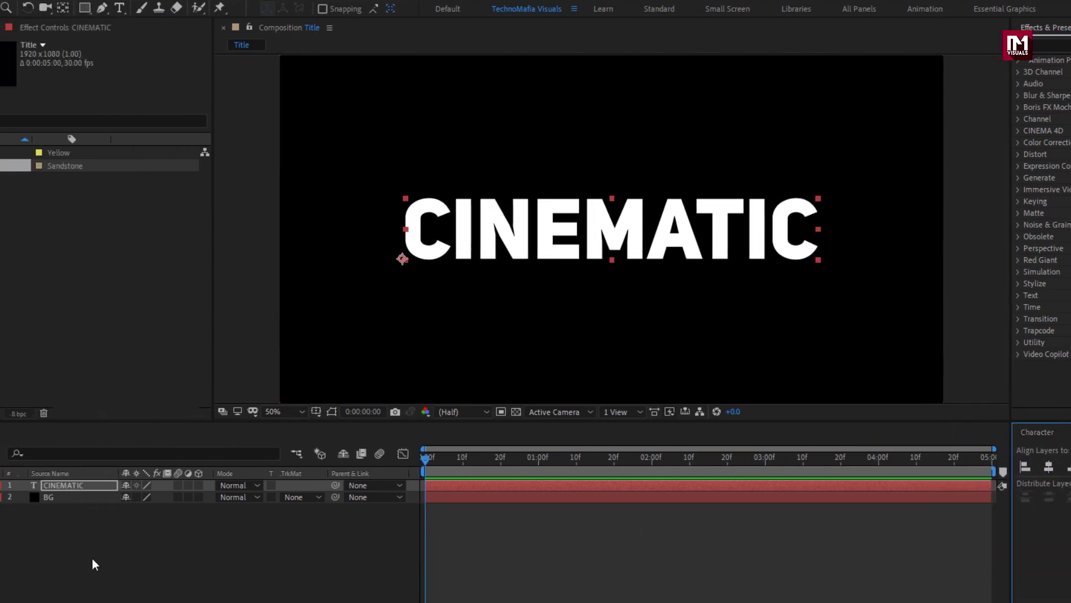
click(9, 486)
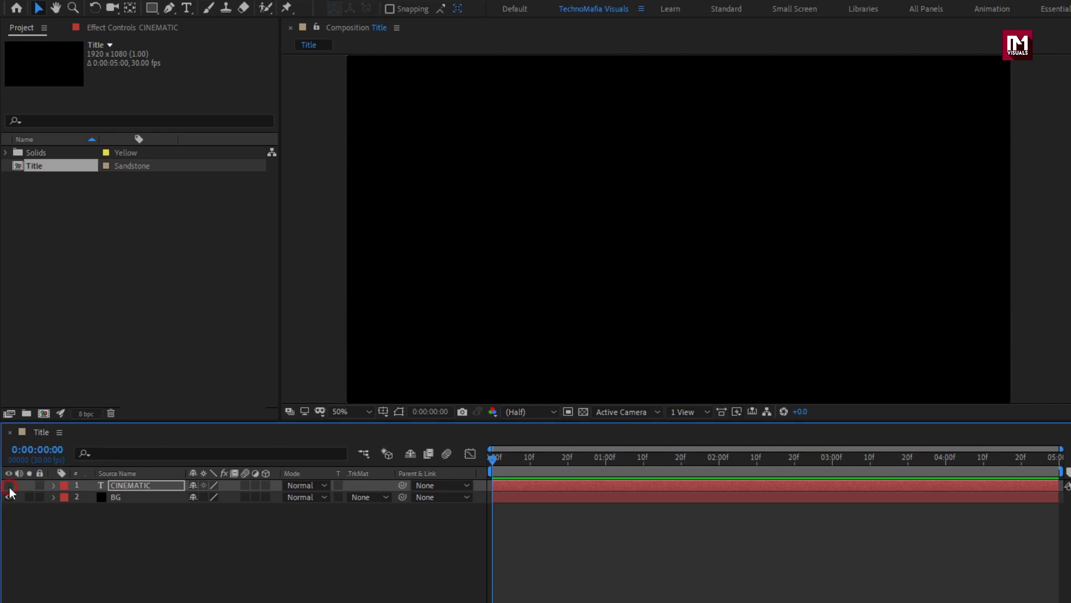
- Add a new solid layer named Saber on top of the stack
right_click(132, 526)
mouse_move(191, 370)
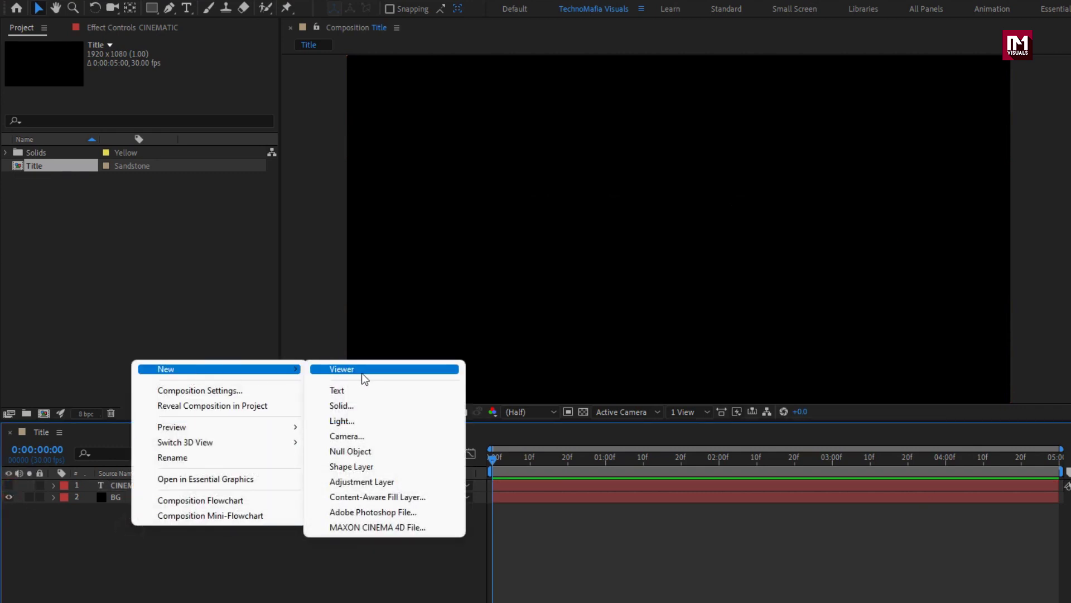
click(362, 405)
text(Saber)
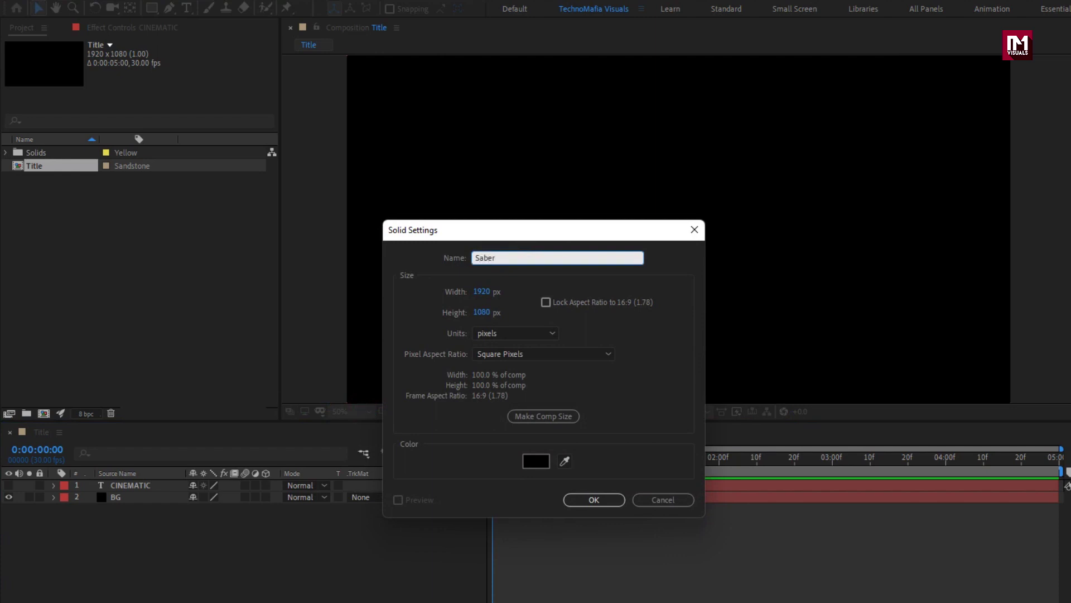
click(582, 496)
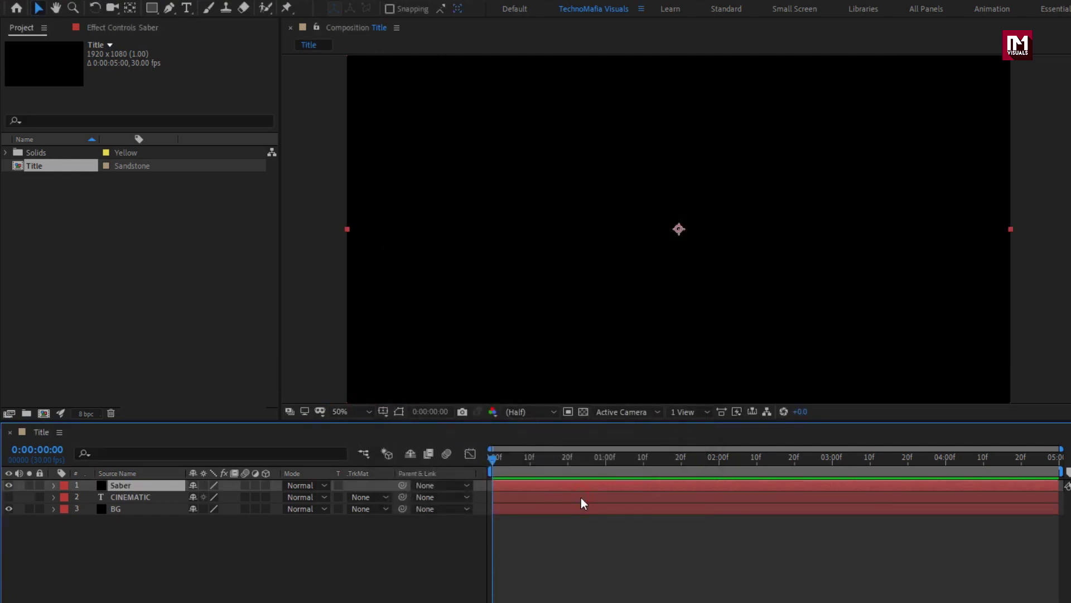
- Apply the Video Copilot Saber effect to the Saber solid
click(148, 2)
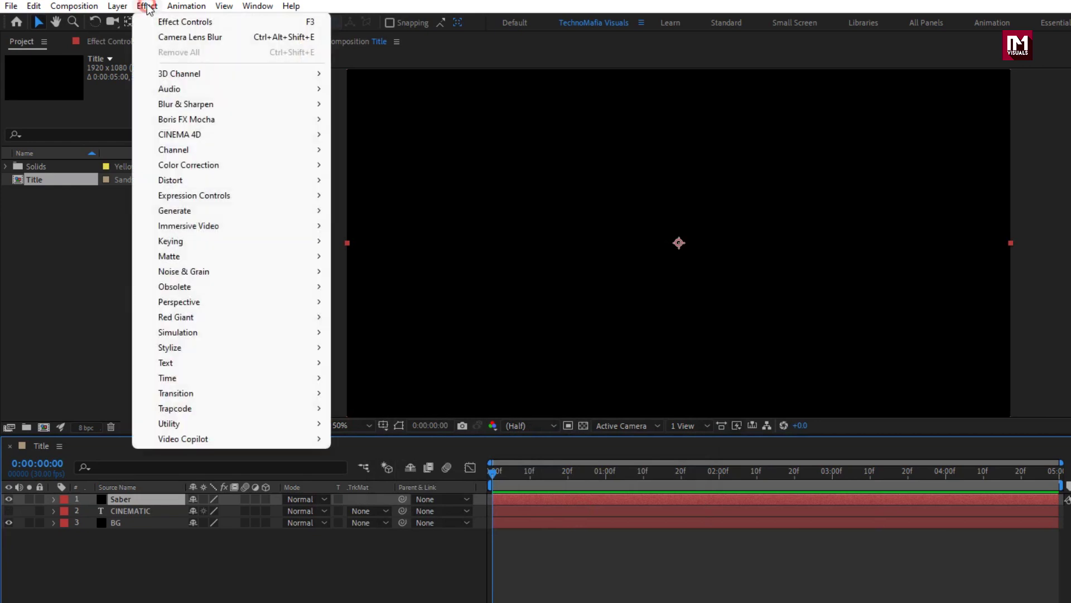
mouse_move(232, 441)
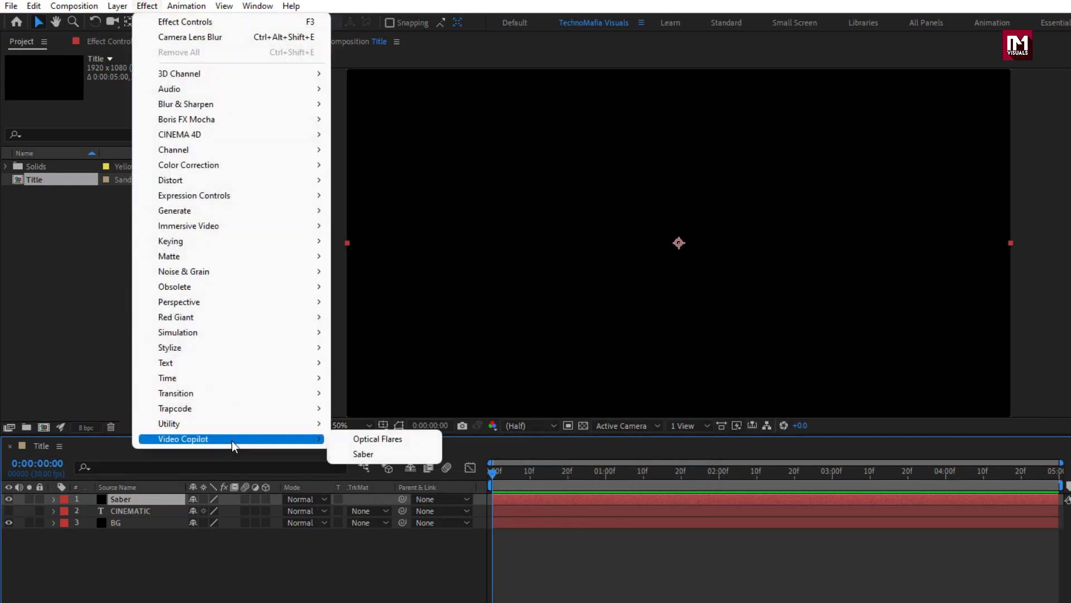
click(413, 453)
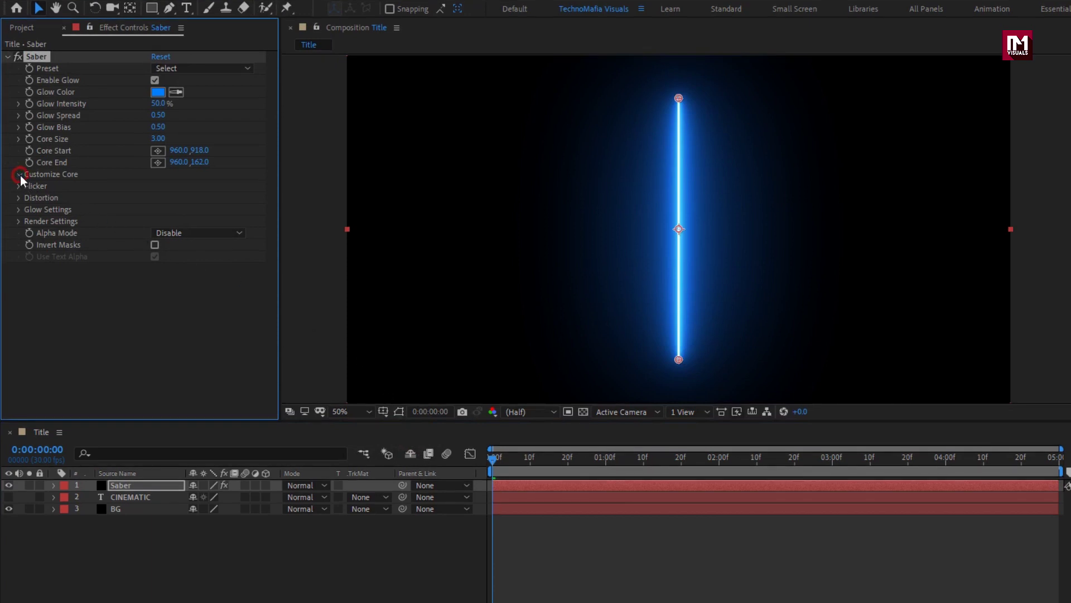
- Set Saber's core type to Text Layer using CINEMATIC, with the Thin preset
click(20, 175)
click(202, 186)
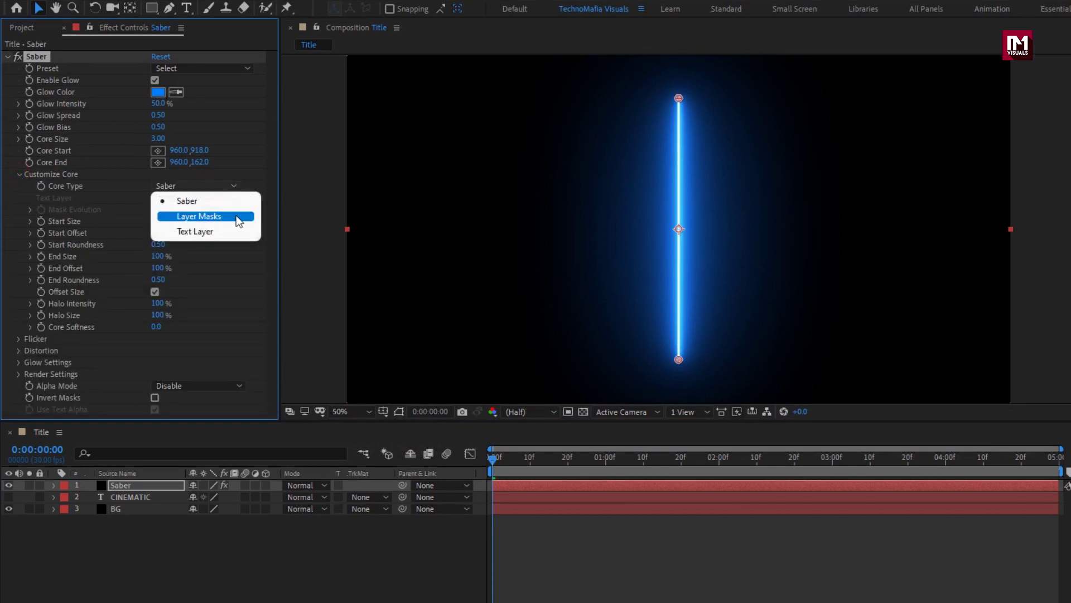
click(240, 233)
click(176, 199)
click(232, 248)
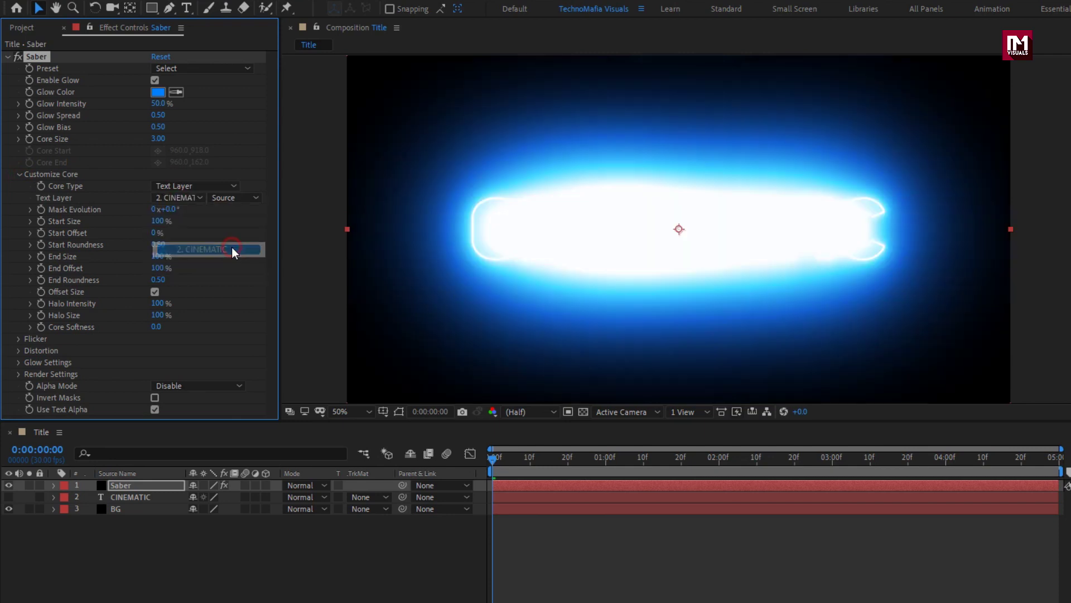
click(183, 69)
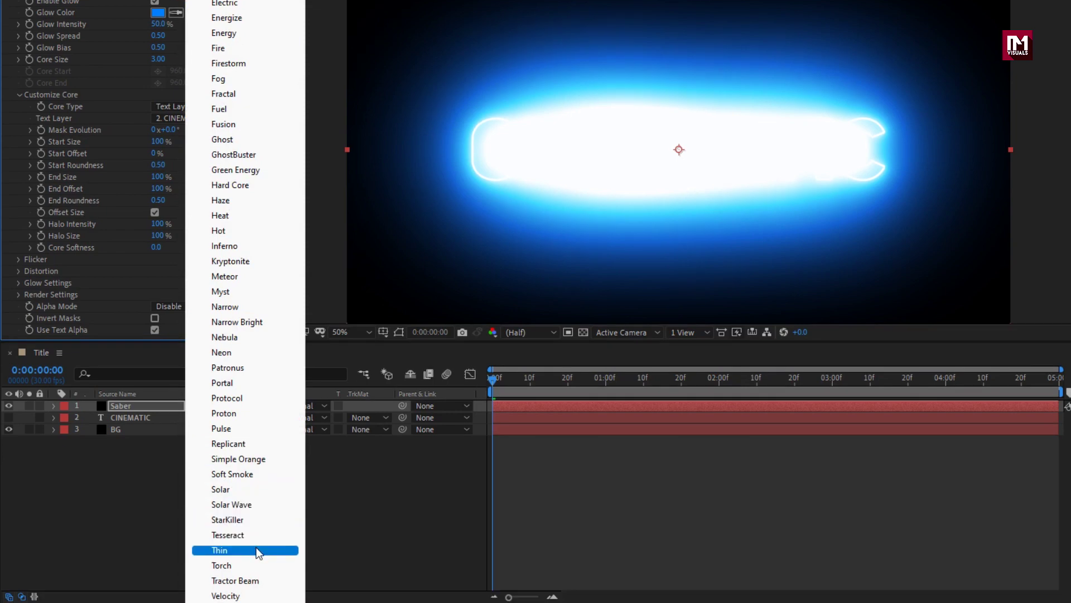
click(256, 558)
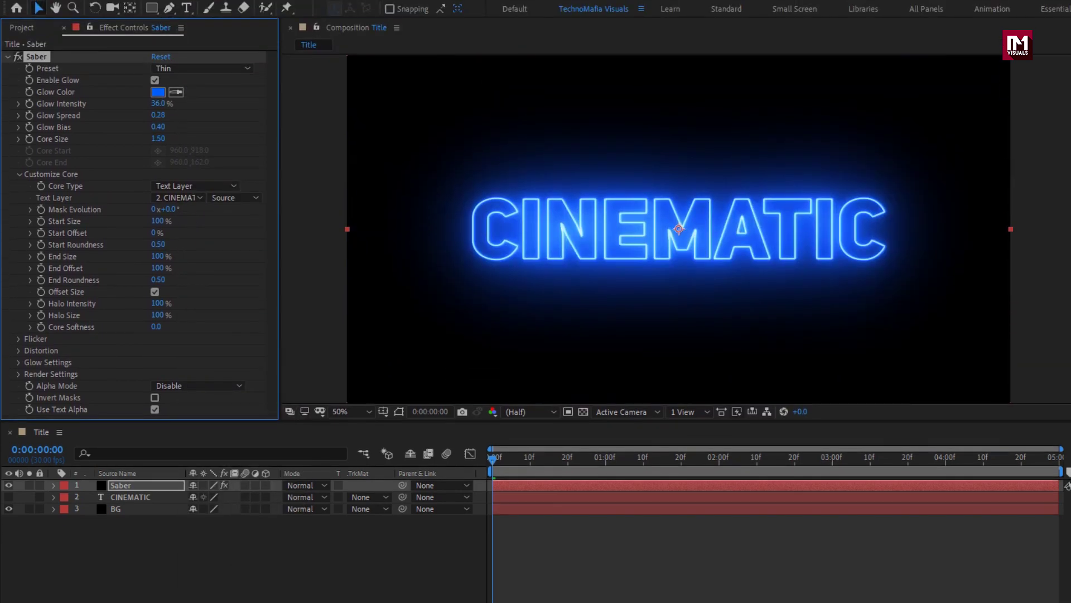
drag(539, 460, 607, 464)
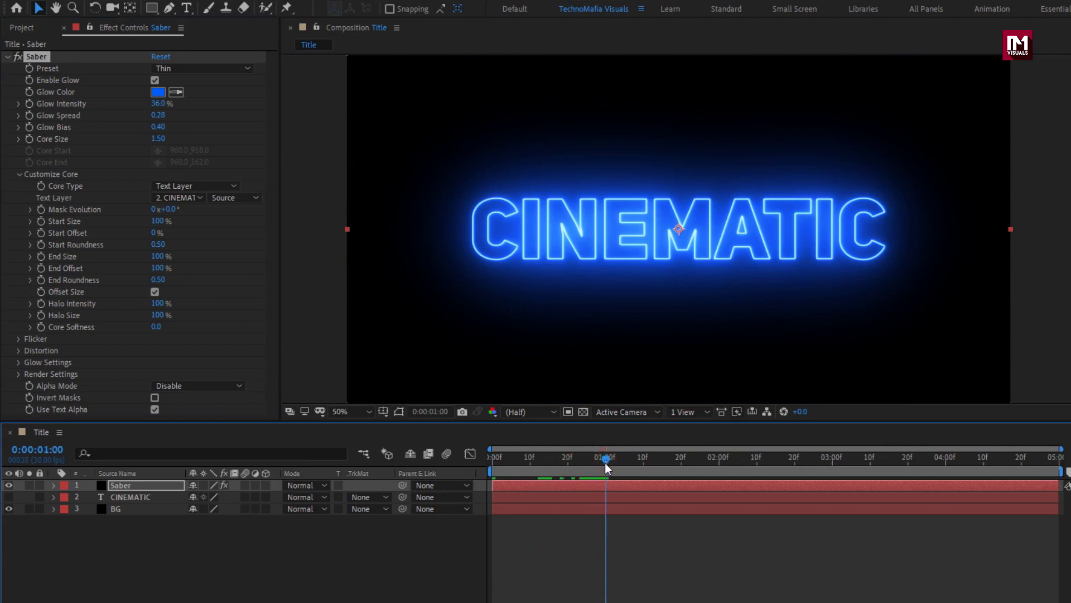
- Keyframe Glow Intensity so it starts at 0% and reaches full at one second
click(29, 105)
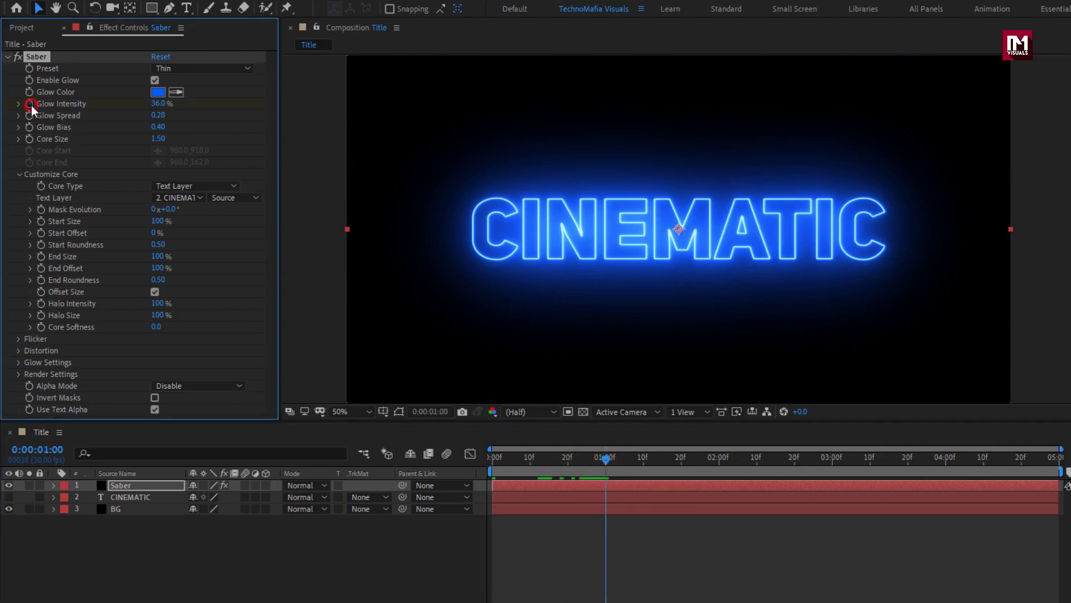
click(486, 455)
click(161, 104)
text(0)
key(Return)
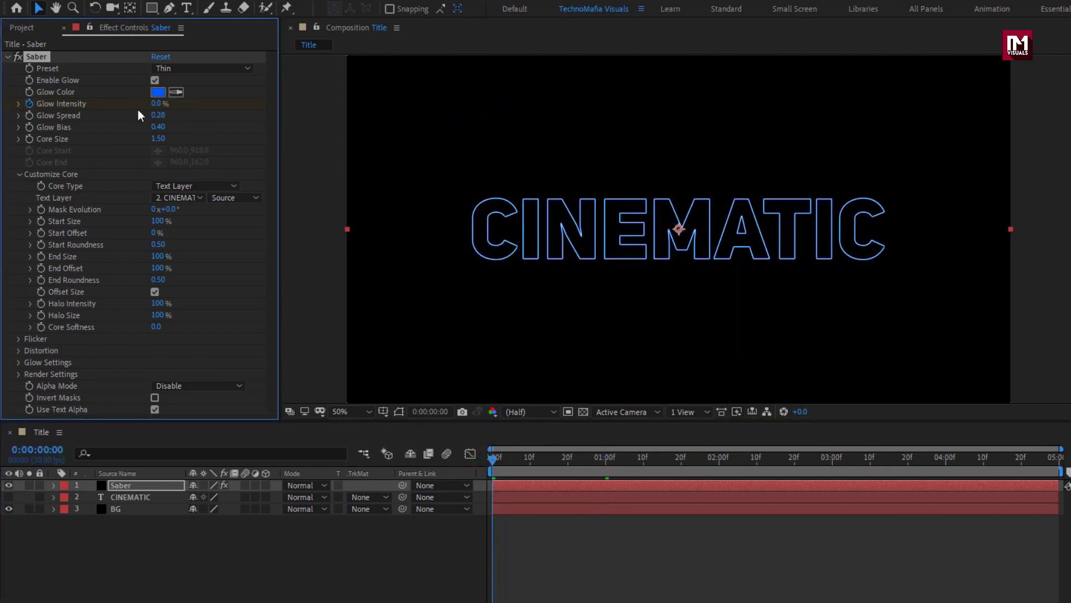
click(492, 461)
- Keyframe Core Size at 0 at the start, 2 at one second, and 0 at the end
click(29, 140)
click(159, 137)
text(0)
key(Return)
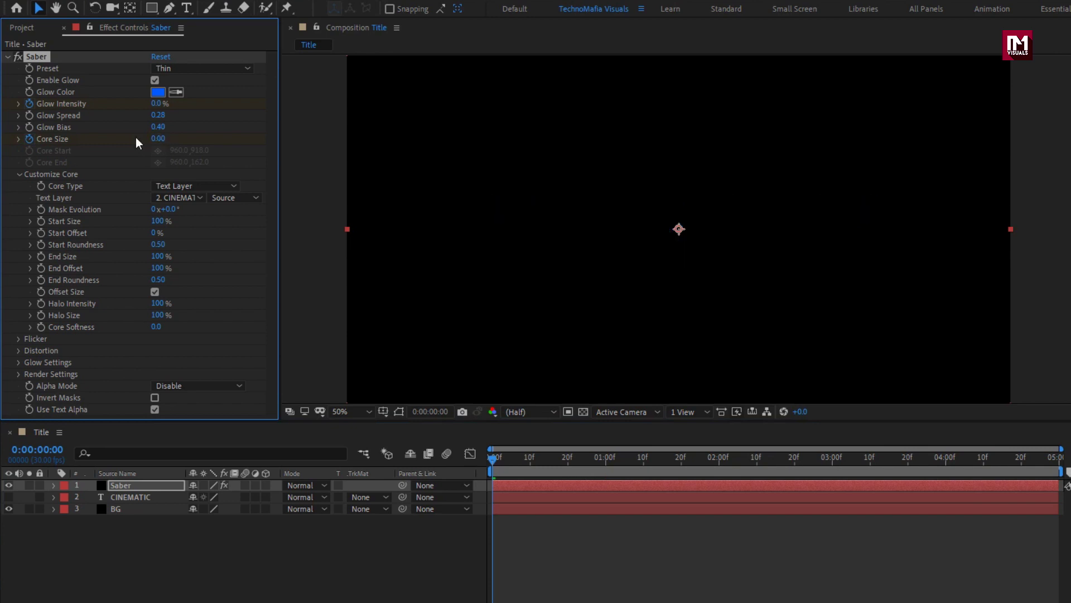
drag(557, 458, 608, 463)
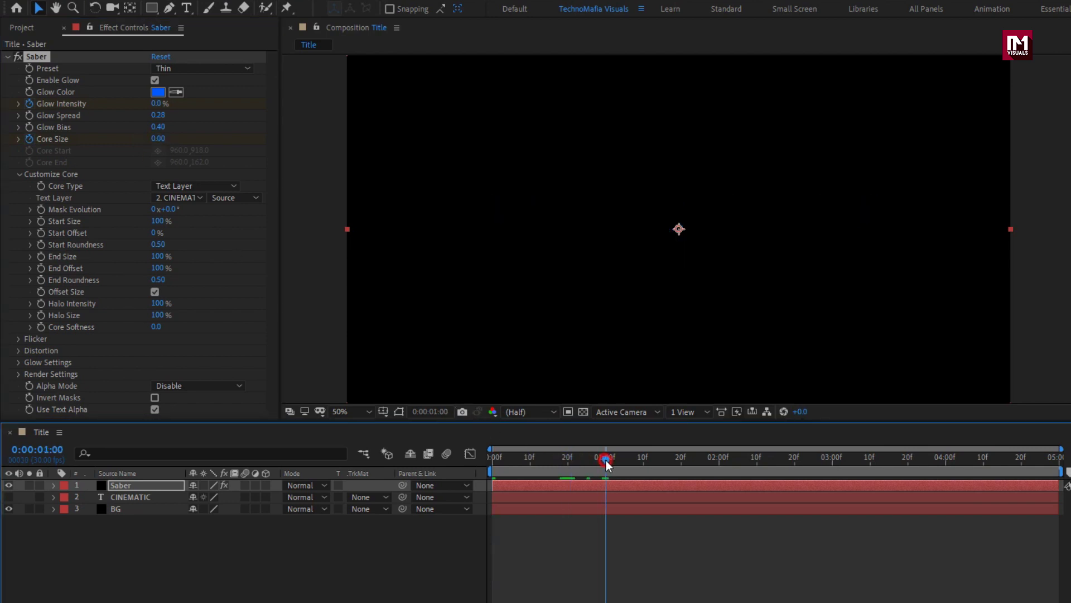
click(159, 139)
text(2)
key(Return)
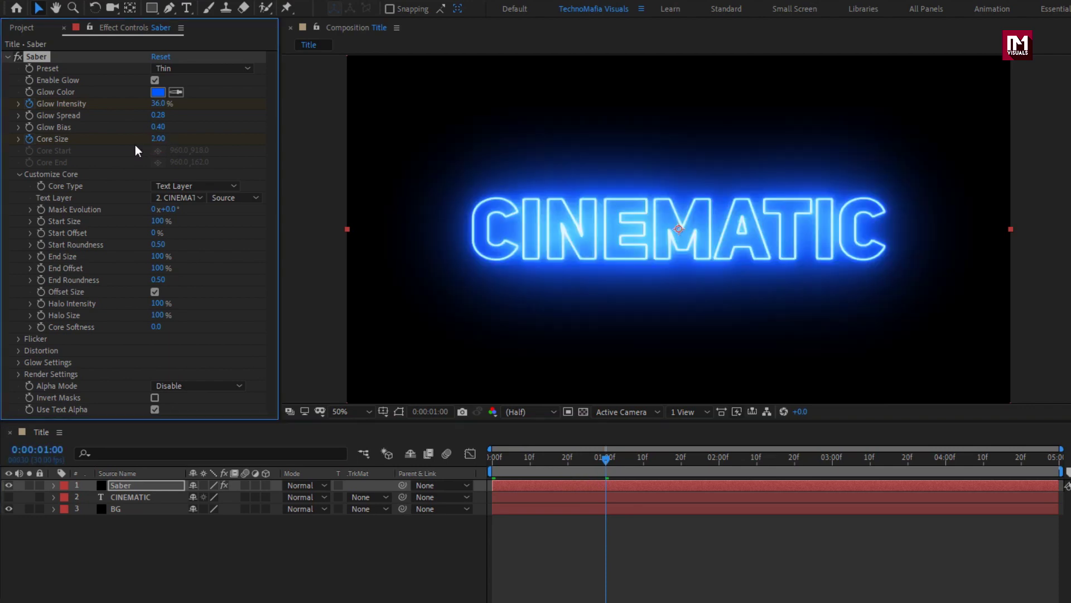
drag(707, 463, 1058, 465)
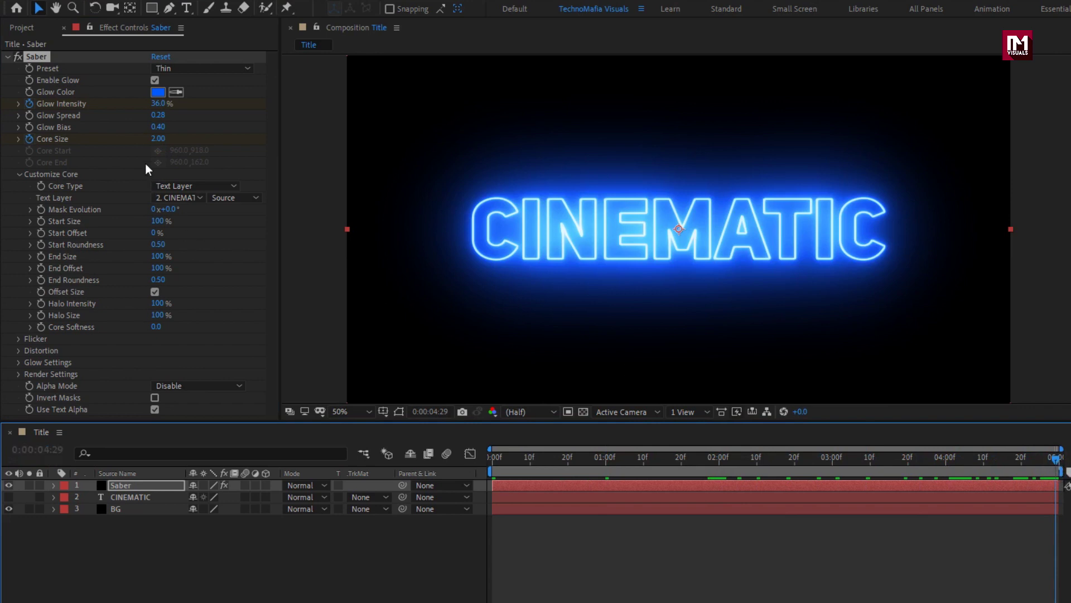
click(154, 139)
text(0)
key(Return)
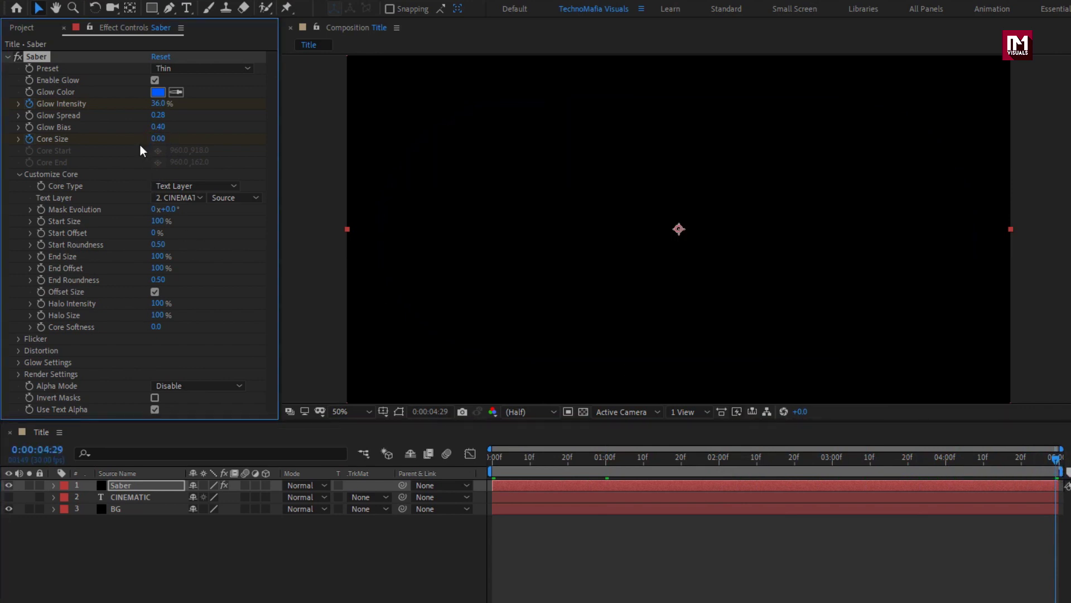
- Keyframe Mask Evolution from 0° at the start to 180° at the end
drag(498, 460, 477, 460)
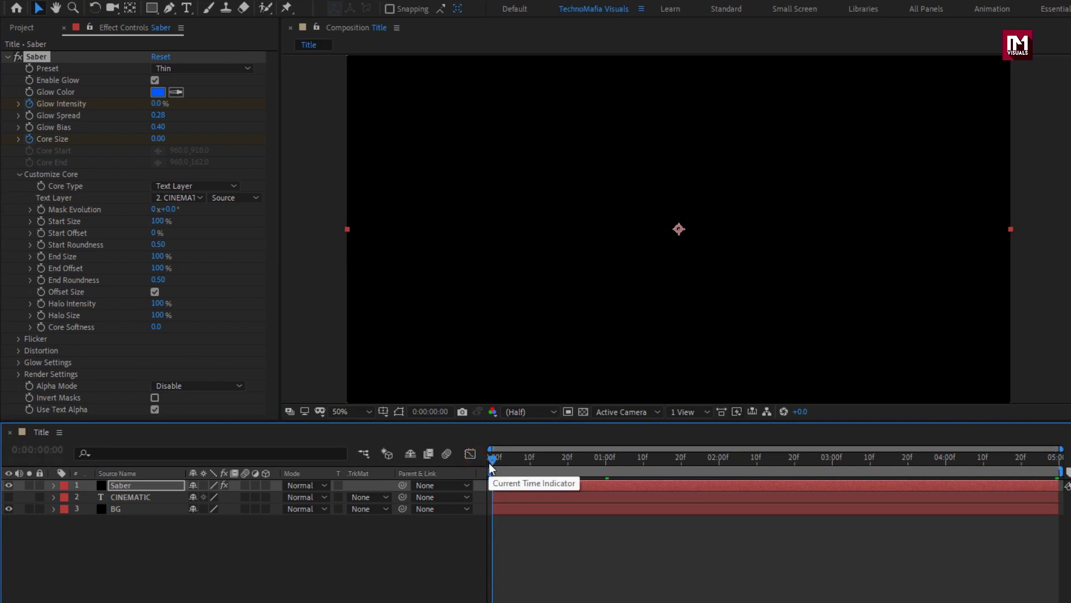
click(41, 210)
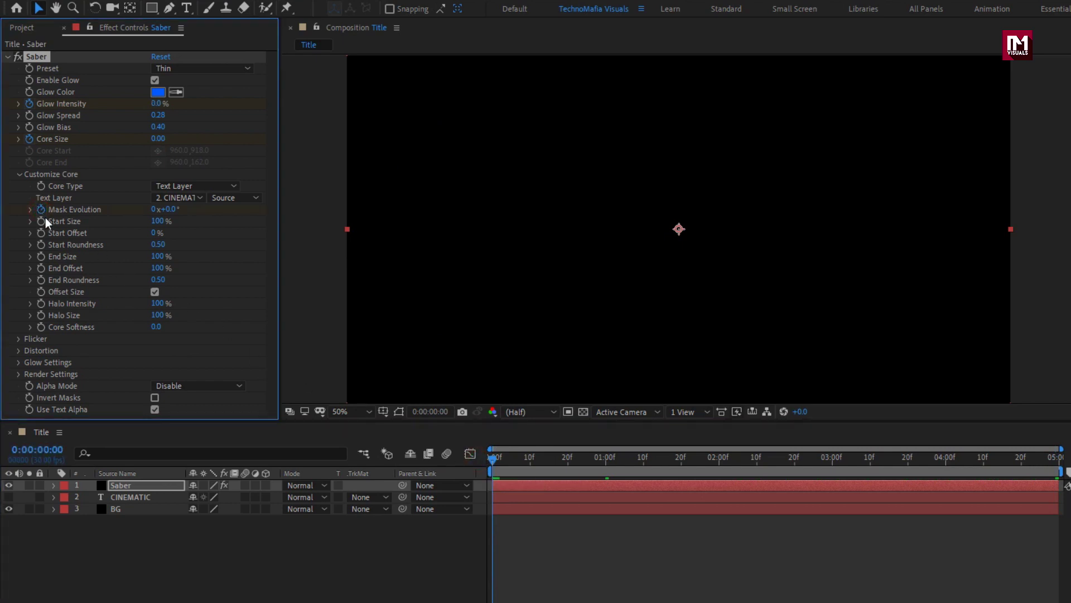
drag(504, 467, 1058, 451)
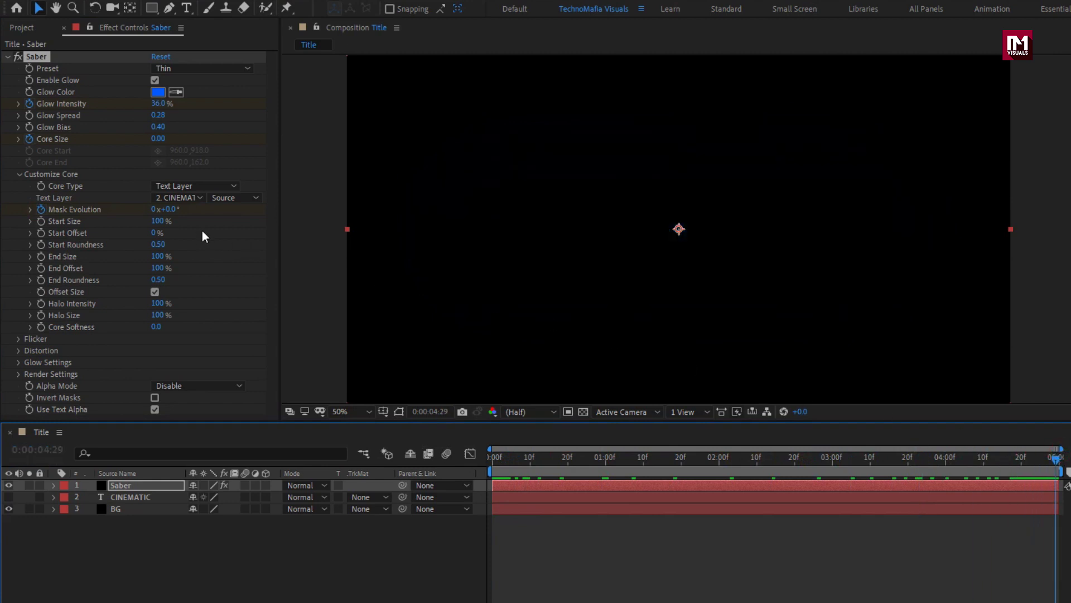
click(169, 210)
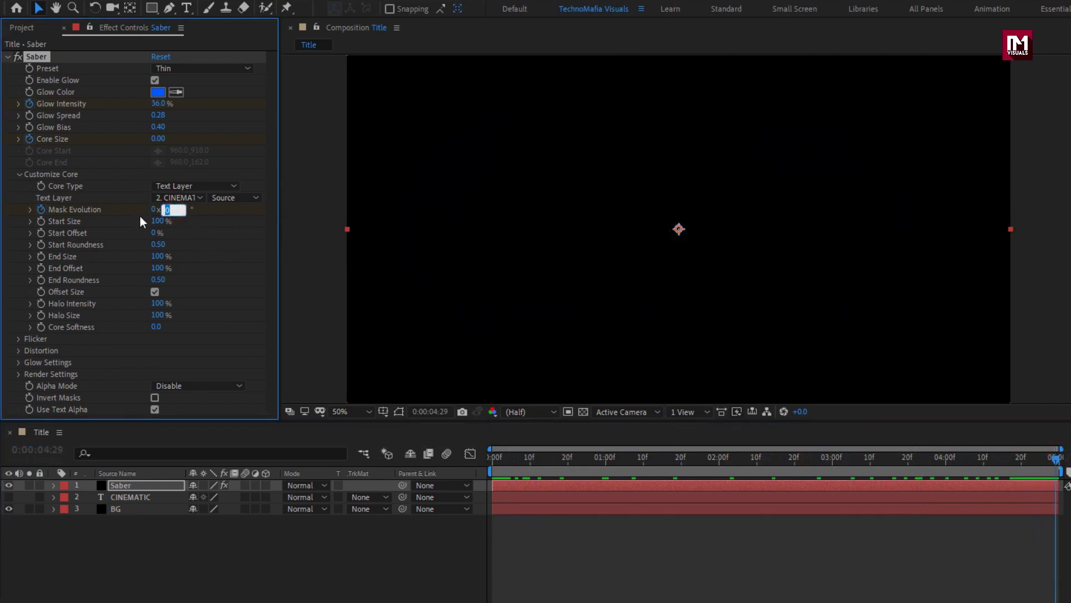
text(180)
key(Return)
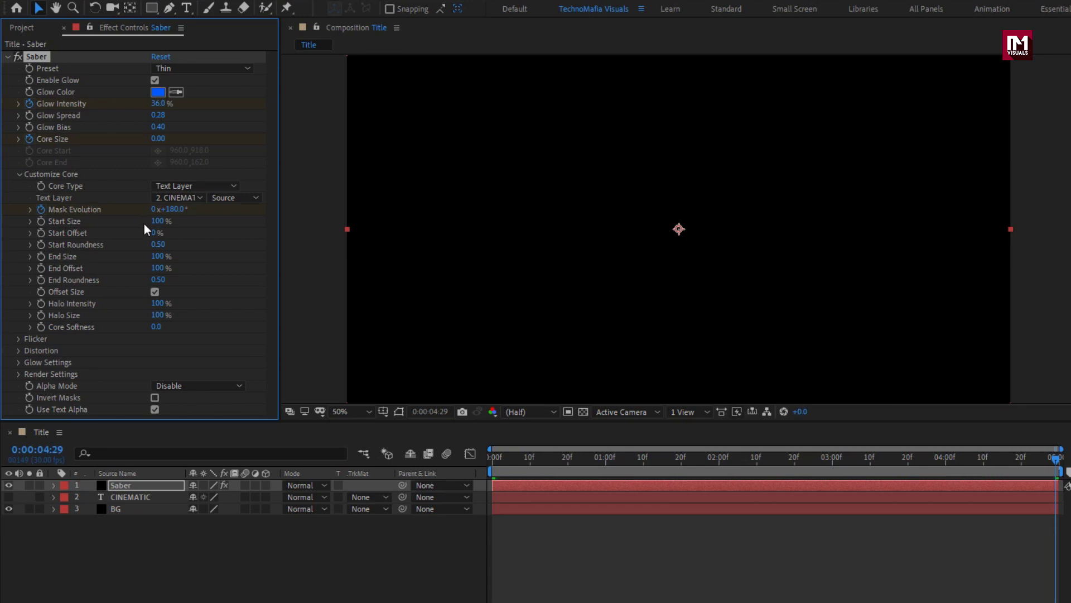
- Set Saber's Start Size to 25% and preview the animation
click(159, 222)
text(25)
mouse_move(494, 471)
mouse_down()
mouse_move(502, 459)
mouse_move(957, 460)
mouse_move(552, 454)
mouse_move(536, 479)
mouse_move(491, 467)
mouse_up()
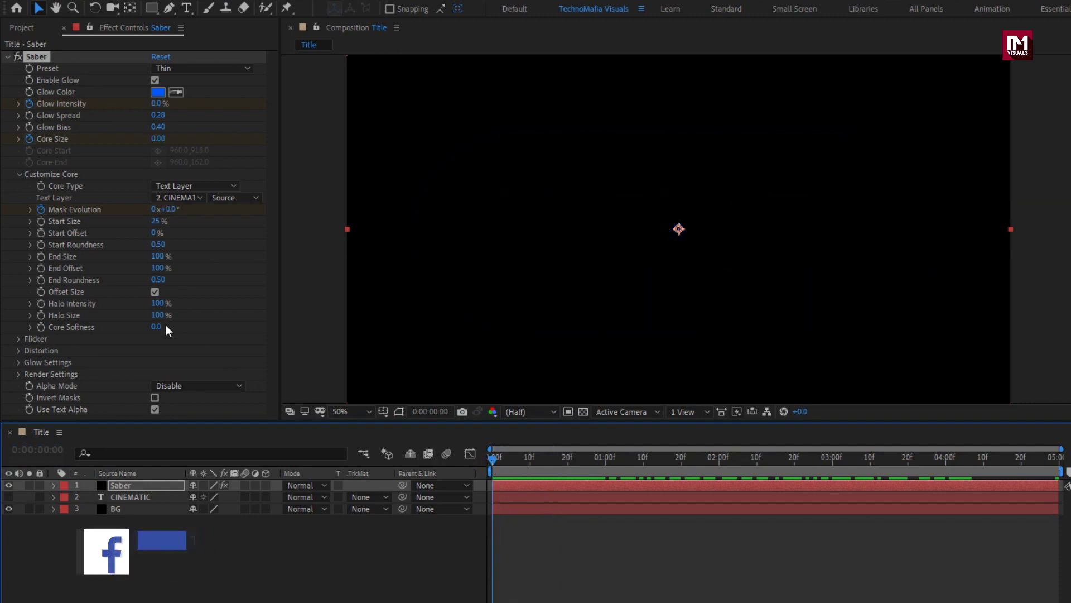
- Keyframe Start Offset at 0% at the start, 60% at one second, and 0% at four seconds
click(42, 233)
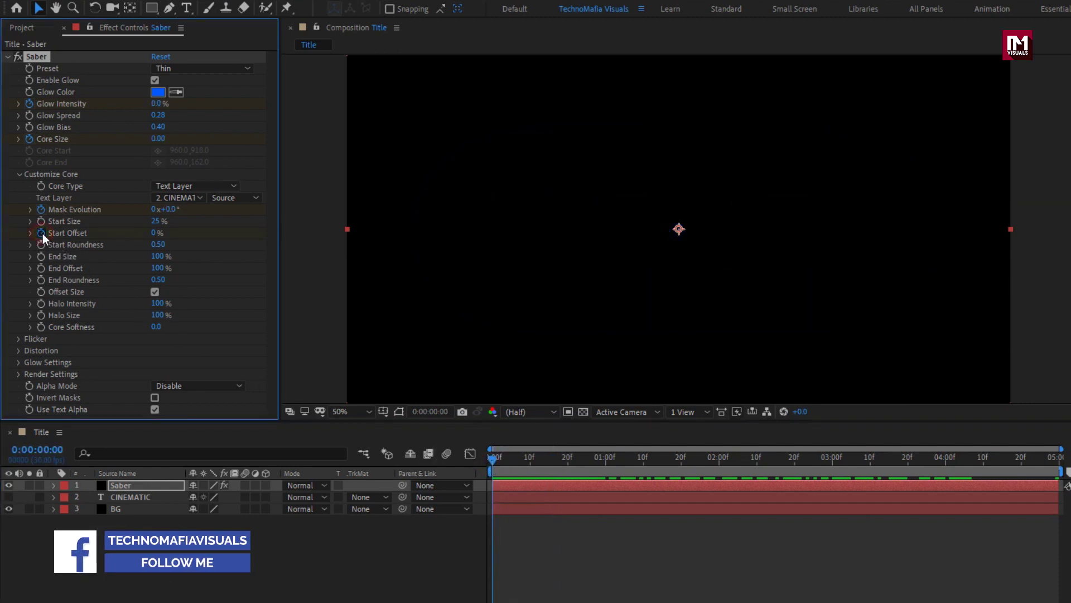
click(603, 461)
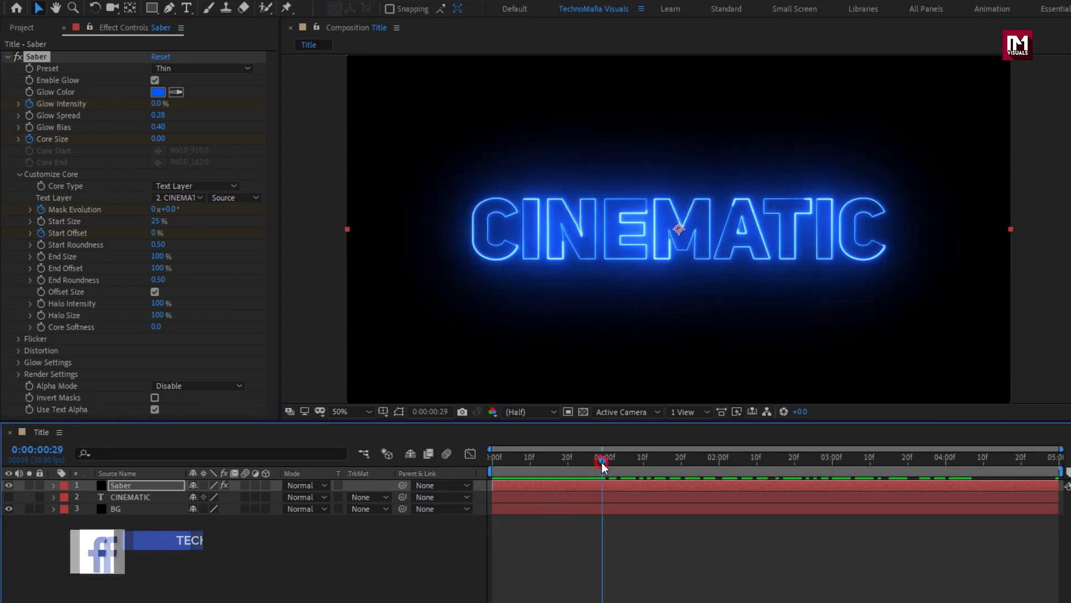
click(156, 233)
text(60)
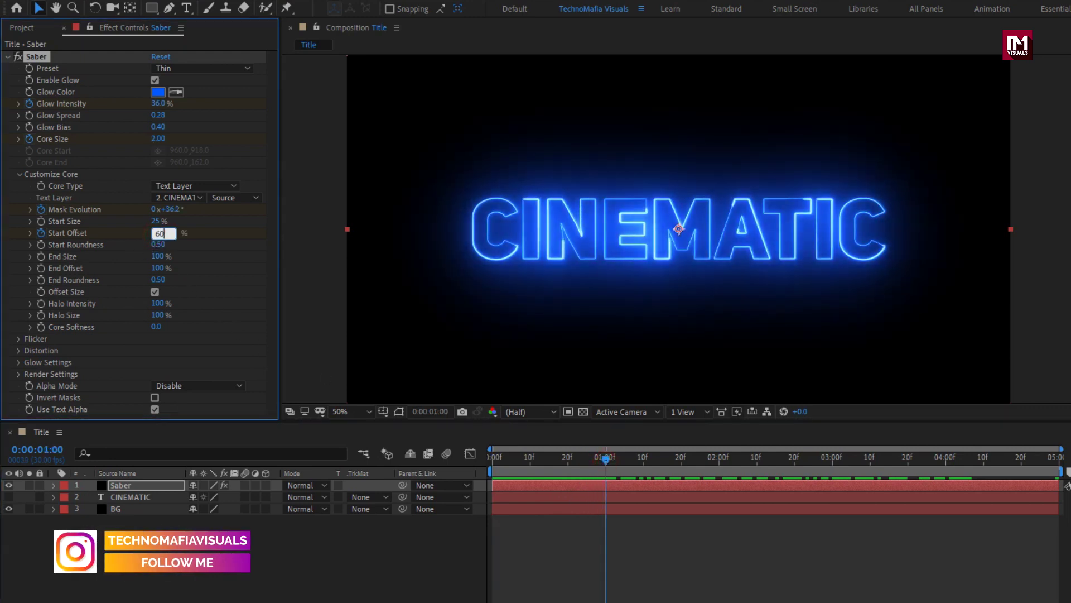
key(Return)
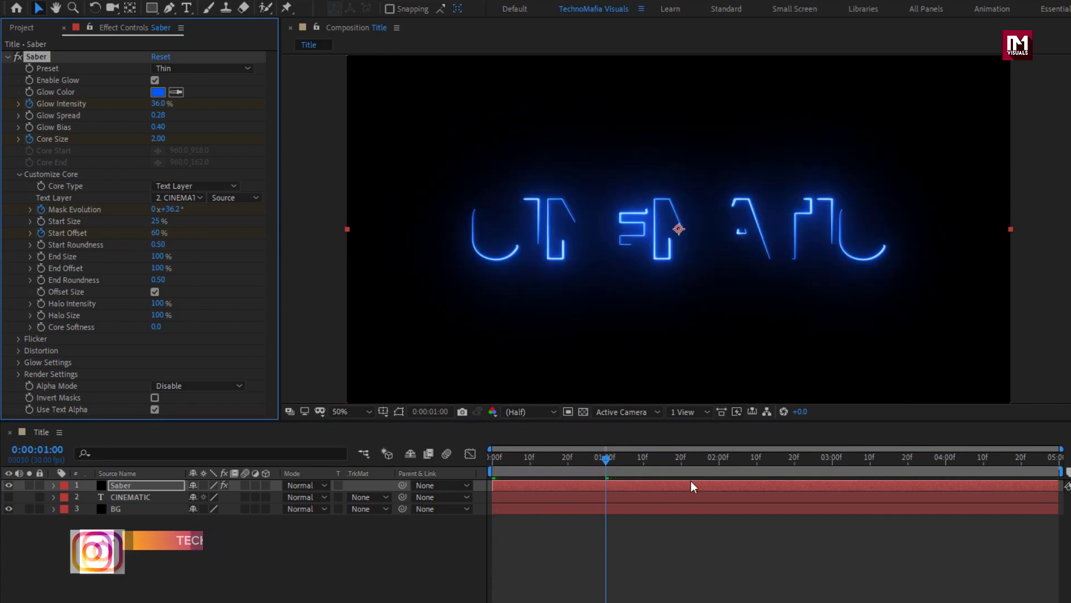
drag(727, 464, 947, 462)
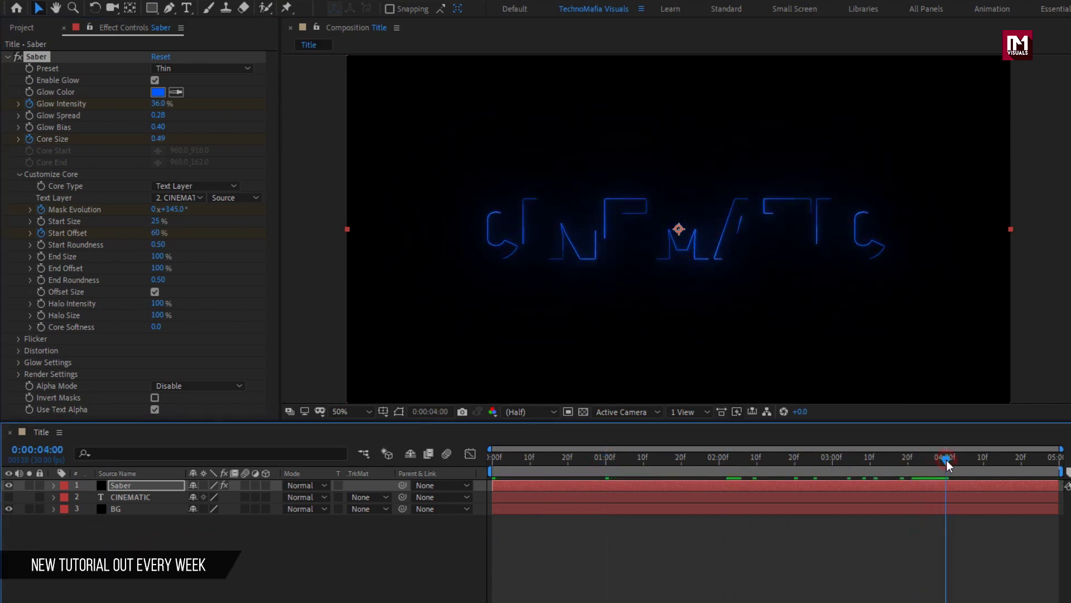
click(158, 232)
text(0)
key(Return)
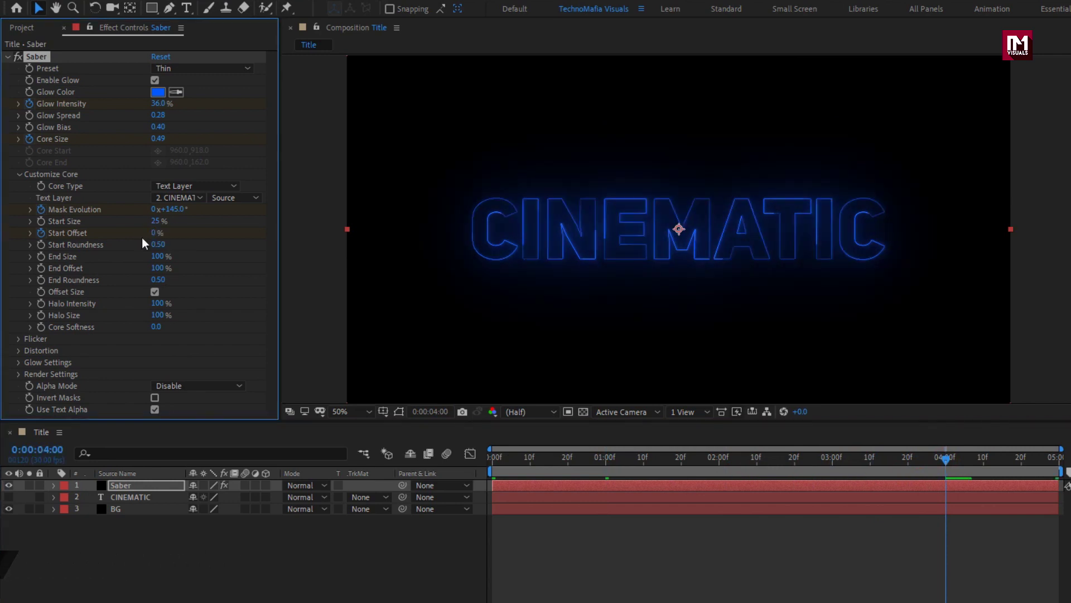
- Keyframe End Offset at 100% at one second and 25% at the start
click(606, 460)
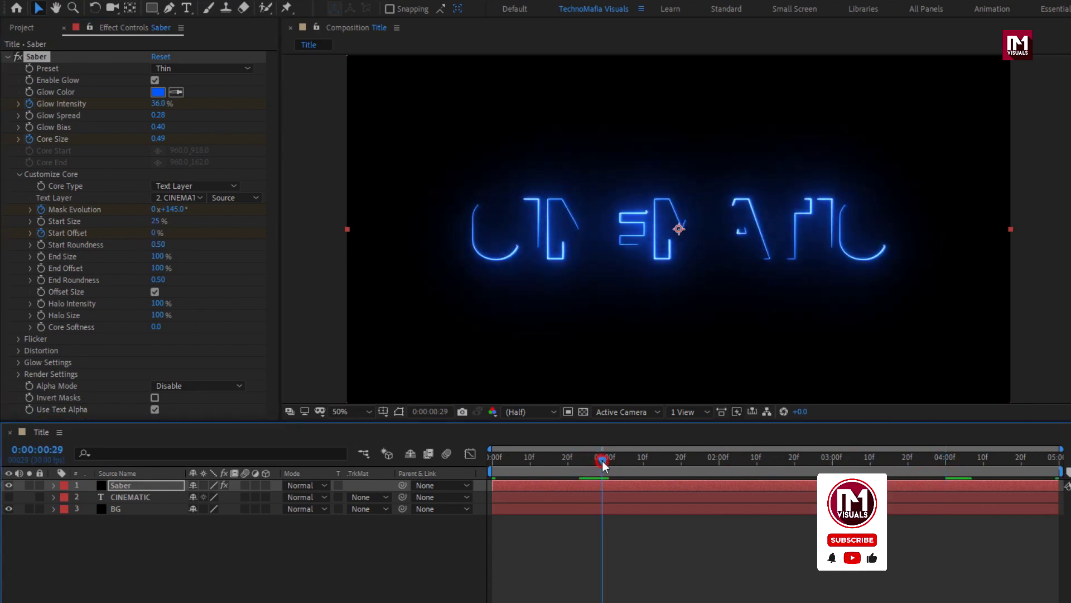
click(44, 268)
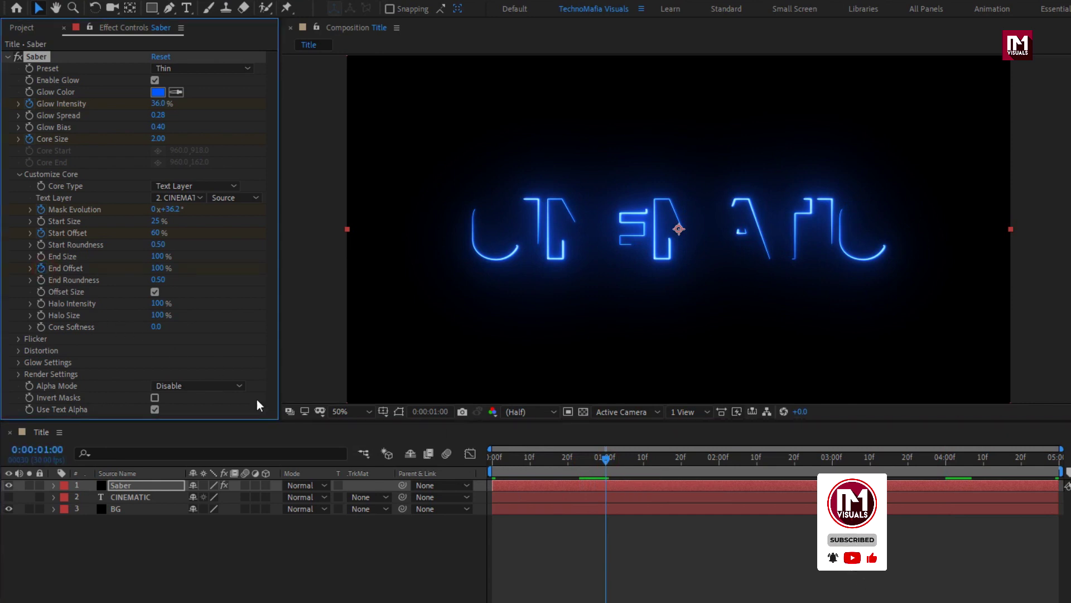
drag(536, 465, 496, 468)
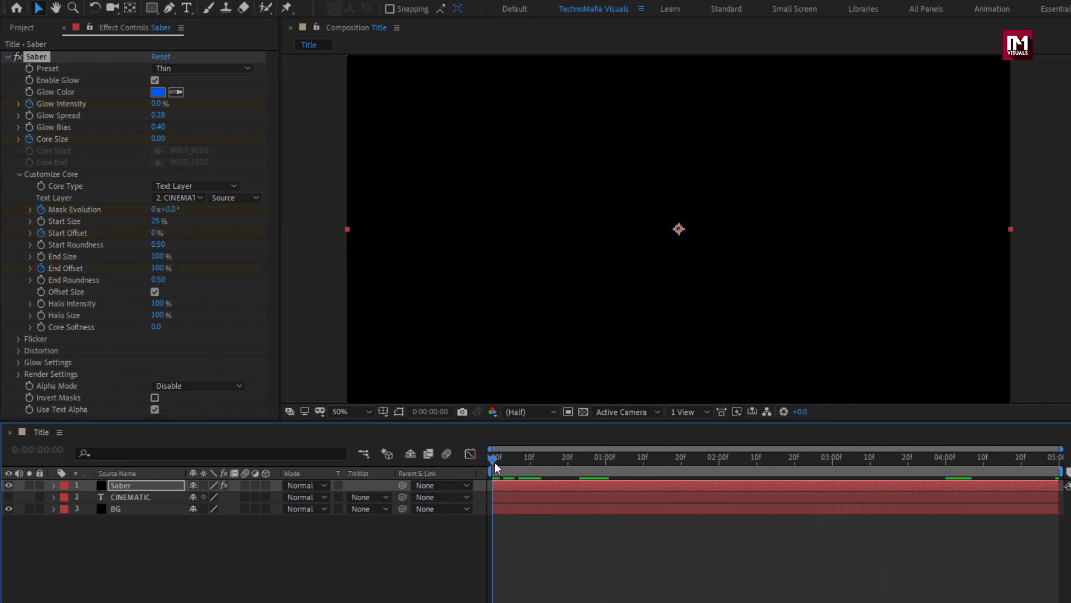
click(154, 269)
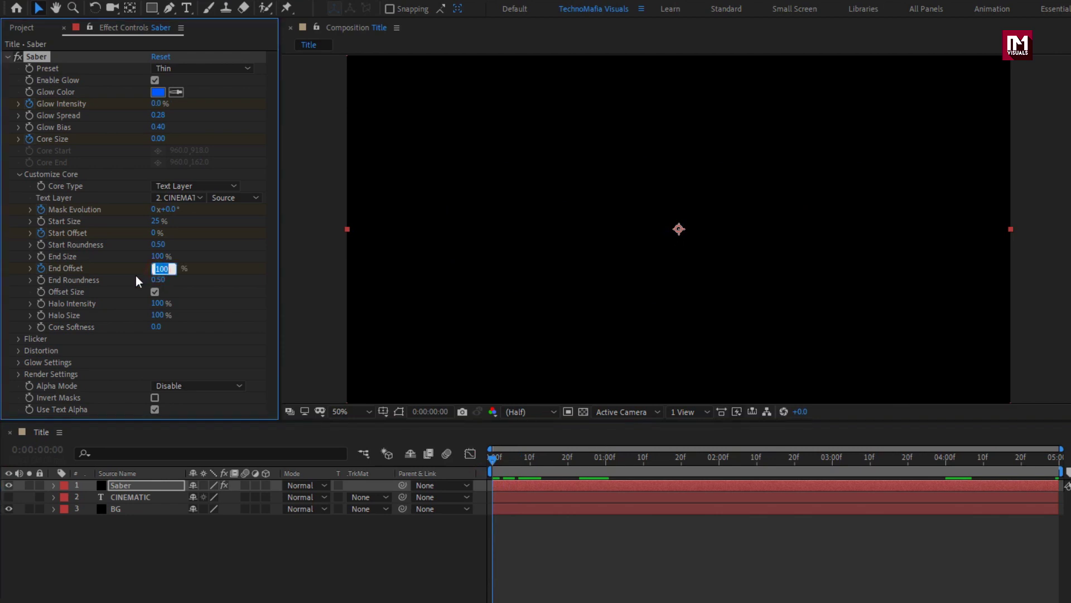
text(25)
key(Return)
- Show all of the Saber layer's animated properties with U and check frame 19
key(u)
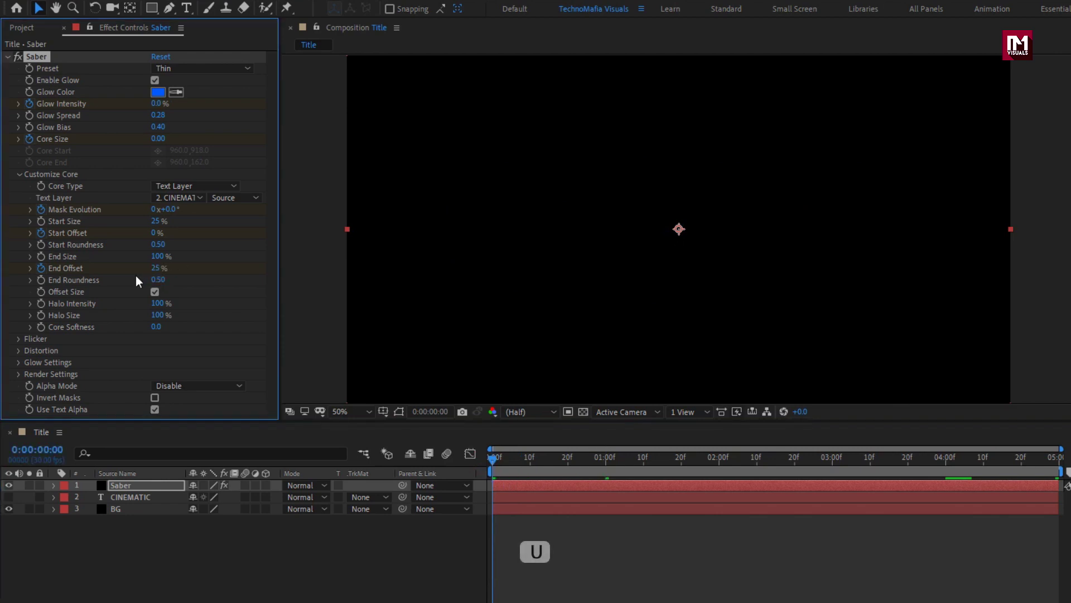
click(141, 484)
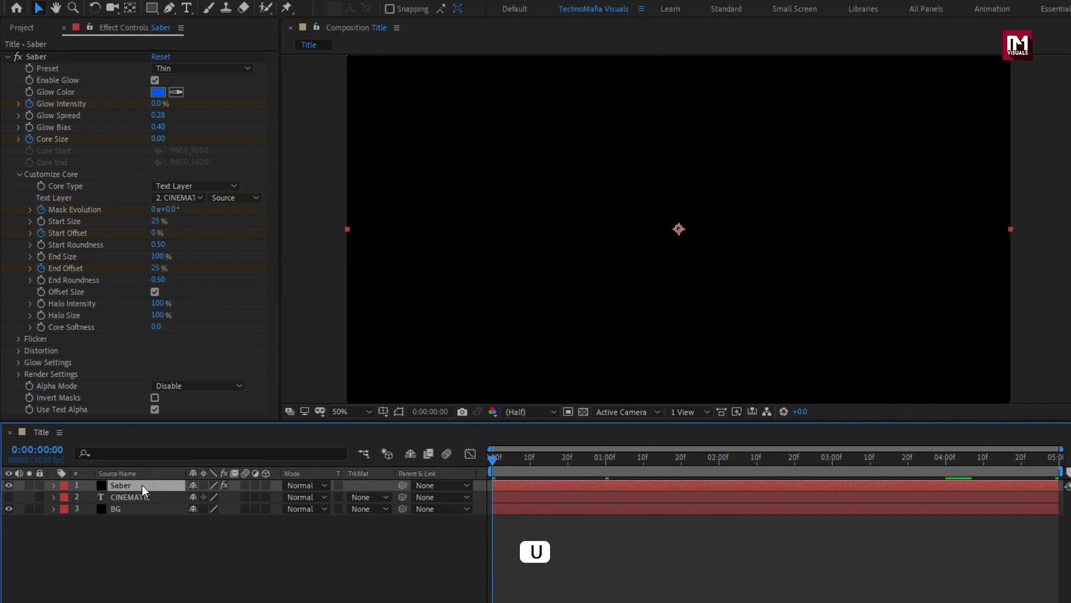
key(u)
drag(514, 459, 565, 459)
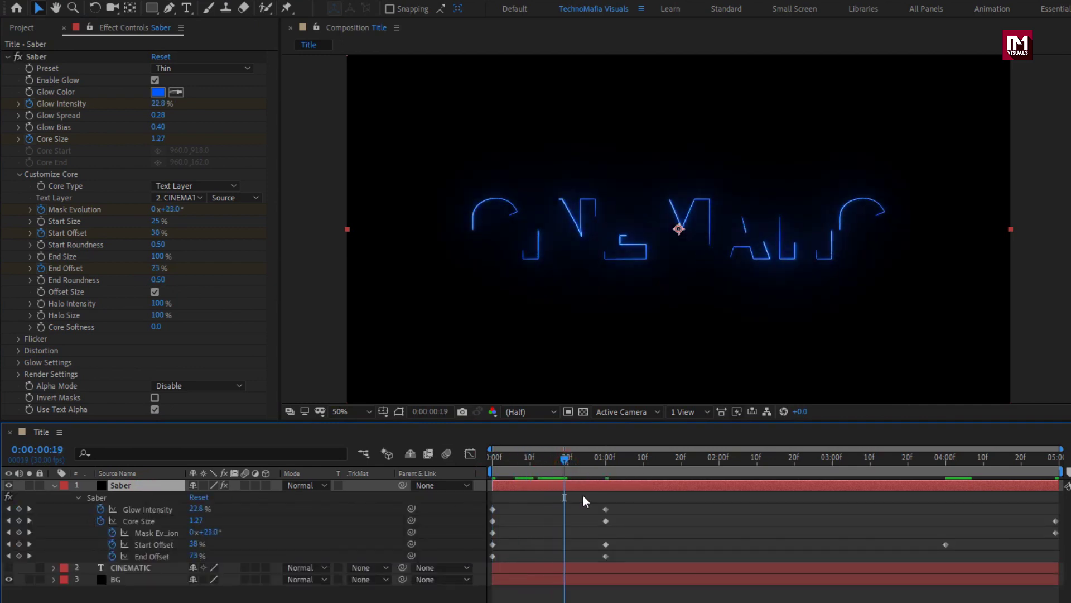
- Apply Easy Ease to the Glow Intensity and Core Size keyframes
click(606, 510)
right_click(605, 509)
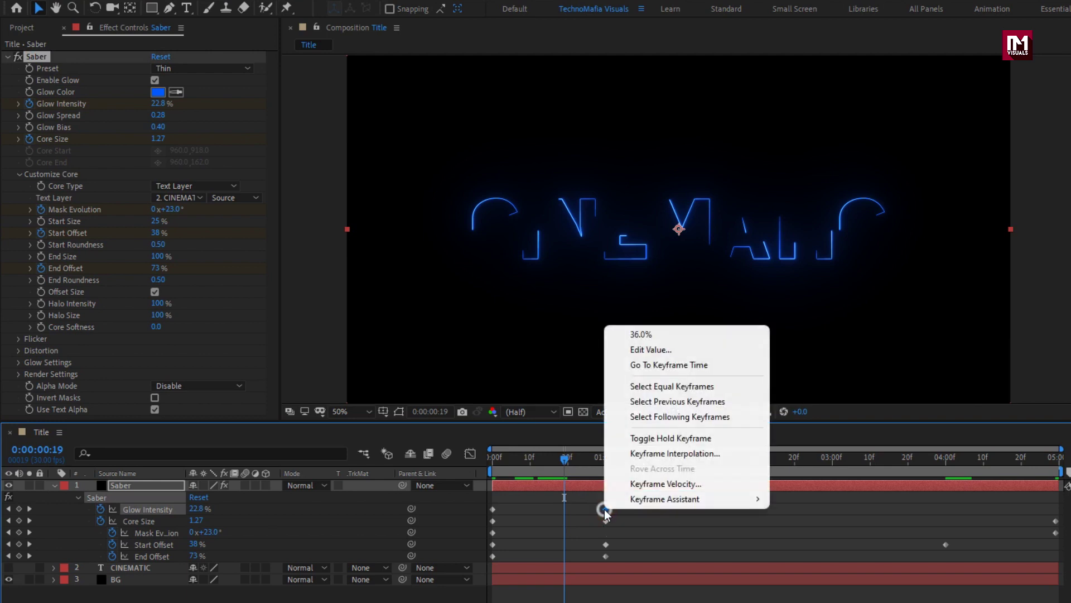
mouse_move(690, 511)
click(809, 542)
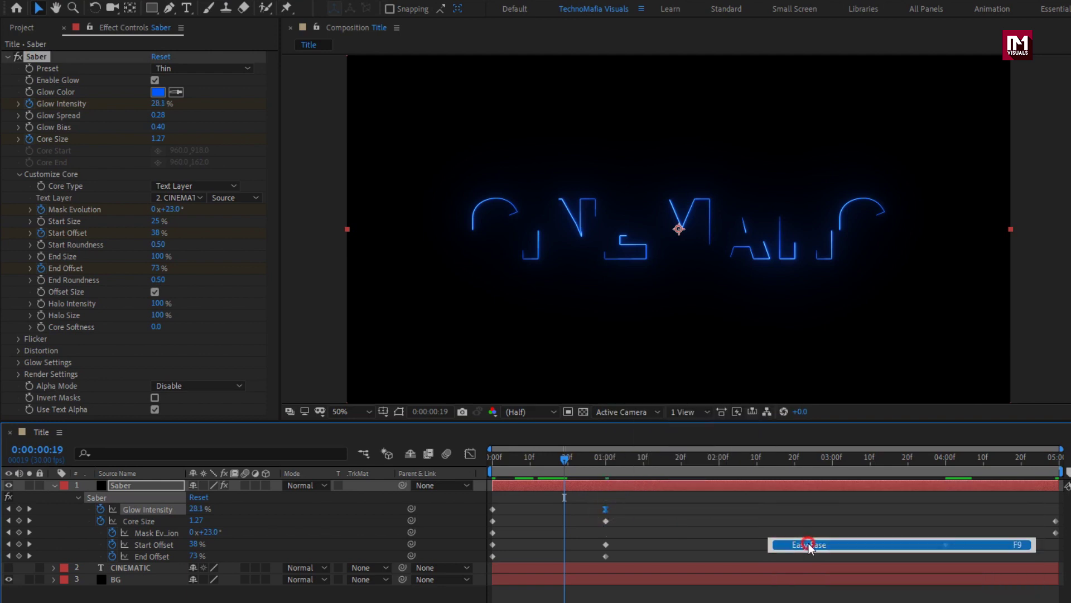
drag(596, 520, 1062, 529)
right_click(606, 521)
mouse_move(700, 512)
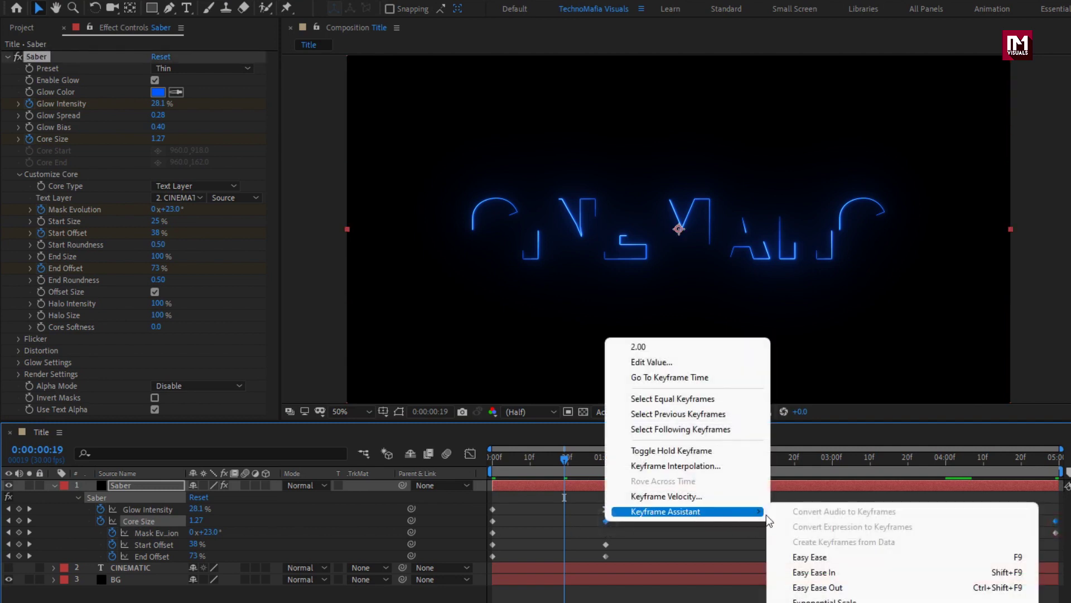
click(819, 558)
- Apply Easy Ease to the Start Offset and End Offset keyframes, then preview the draw-on
click(173, 545)
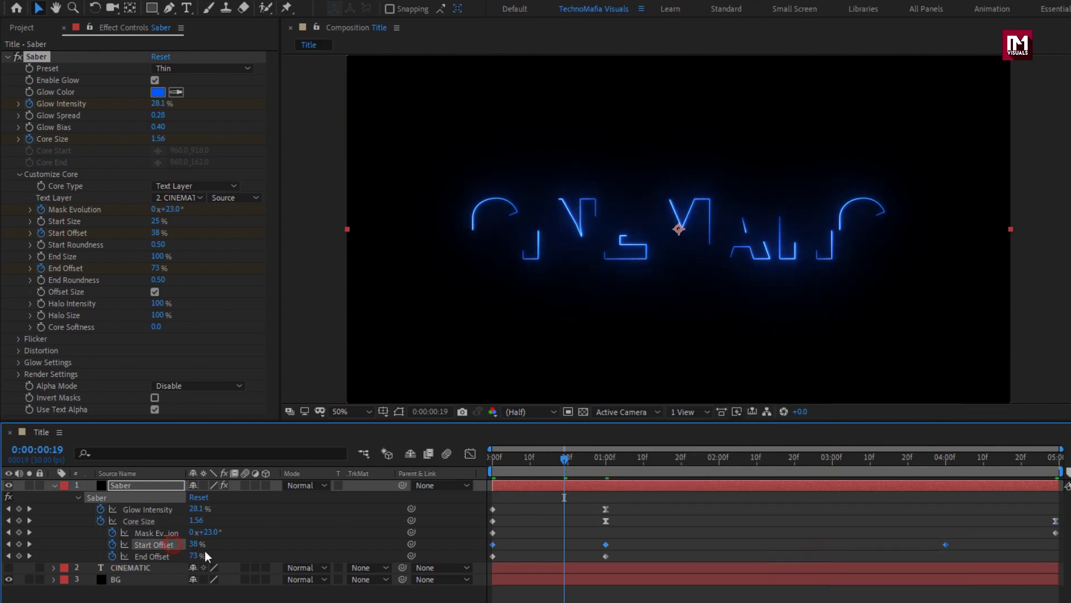
drag(594, 544, 958, 549)
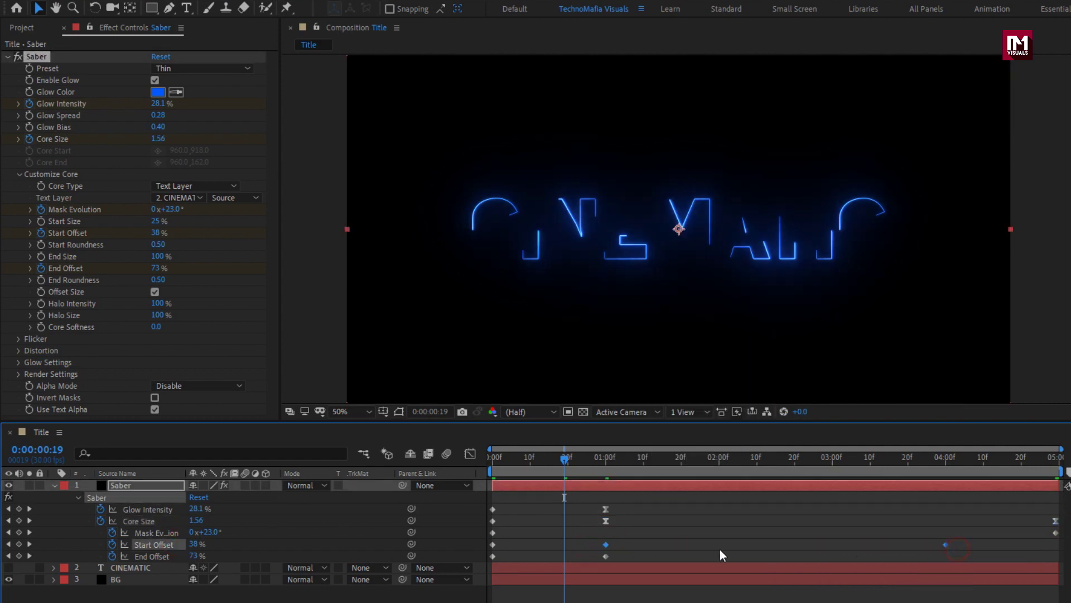
right_click(605, 544)
mouse_move(688, 535)
click(812, 581)
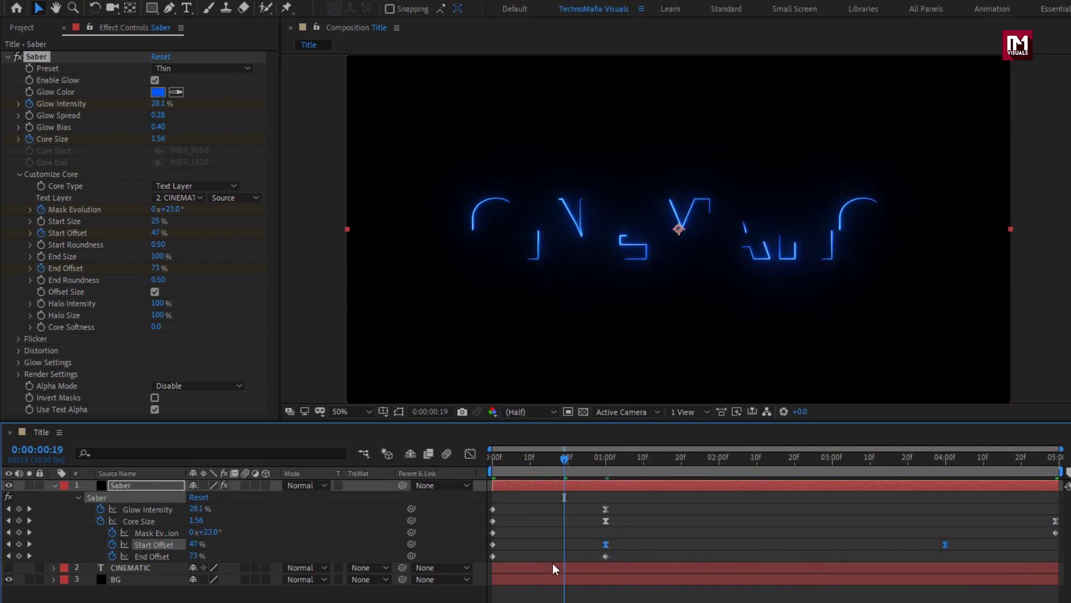
click(605, 555)
right_click(605, 556)
mouse_move(692, 545)
click(818, 592)
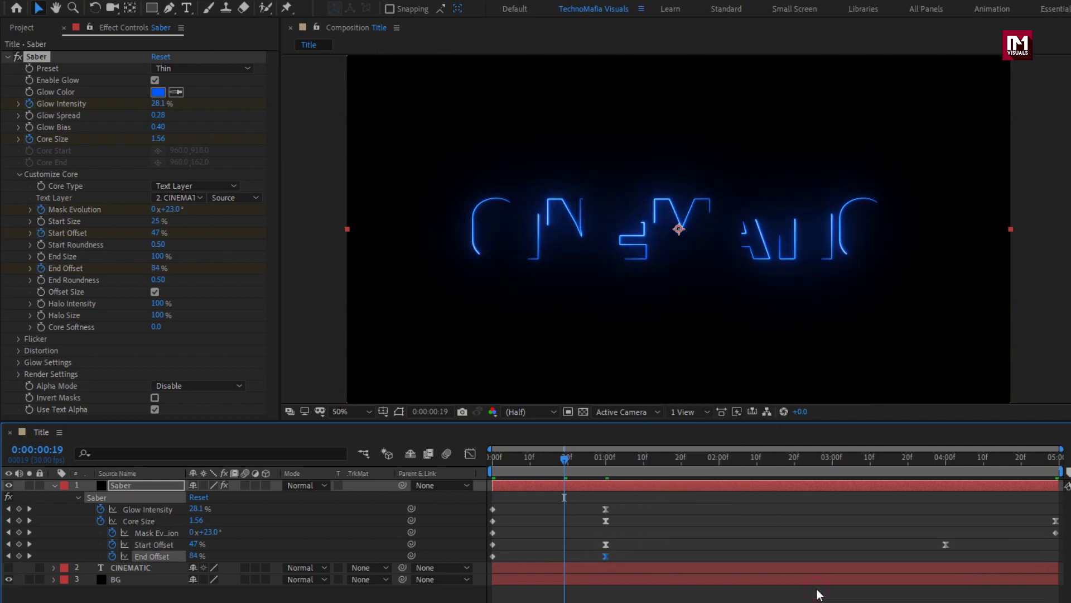
mouse_move(528, 462)
mouse_down()
mouse_move(493, 462)
mouse_move(945, 470)
mouse_move(488, 471)
mouse_move(894, 474)
mouse_up()
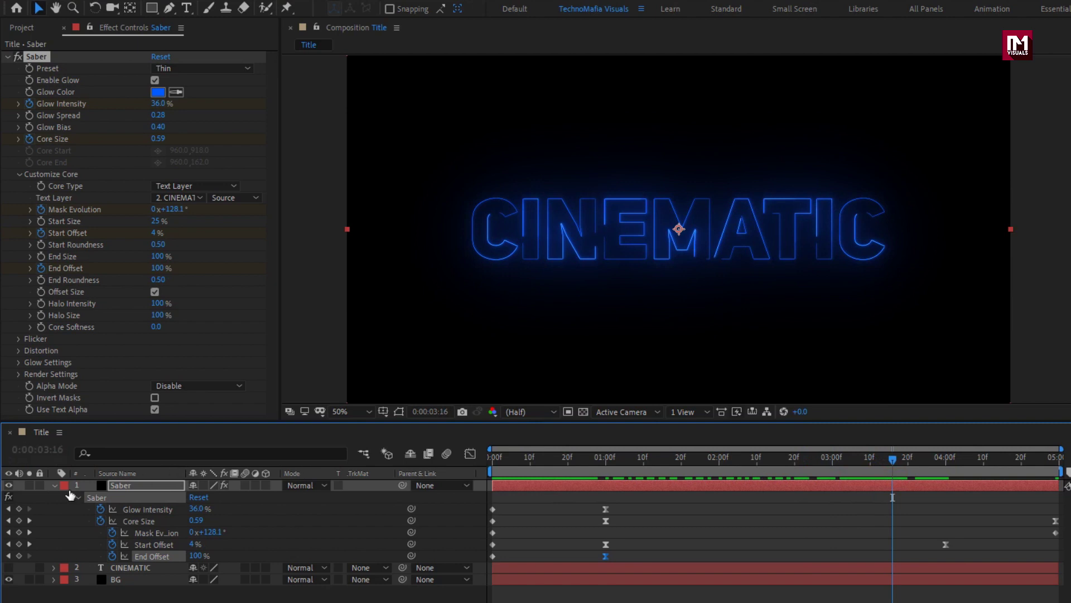
- Set the Saber render Composite Settings to Transparent
click(124, 487)
click(20, 376)
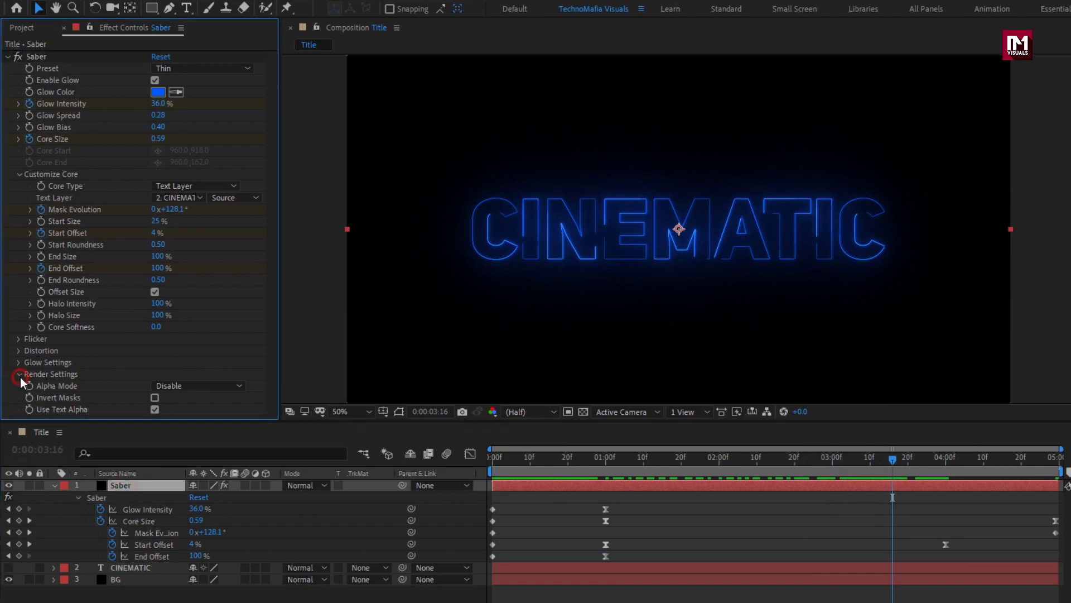
scroll(65, 370, down, 4)
click(212, 378)
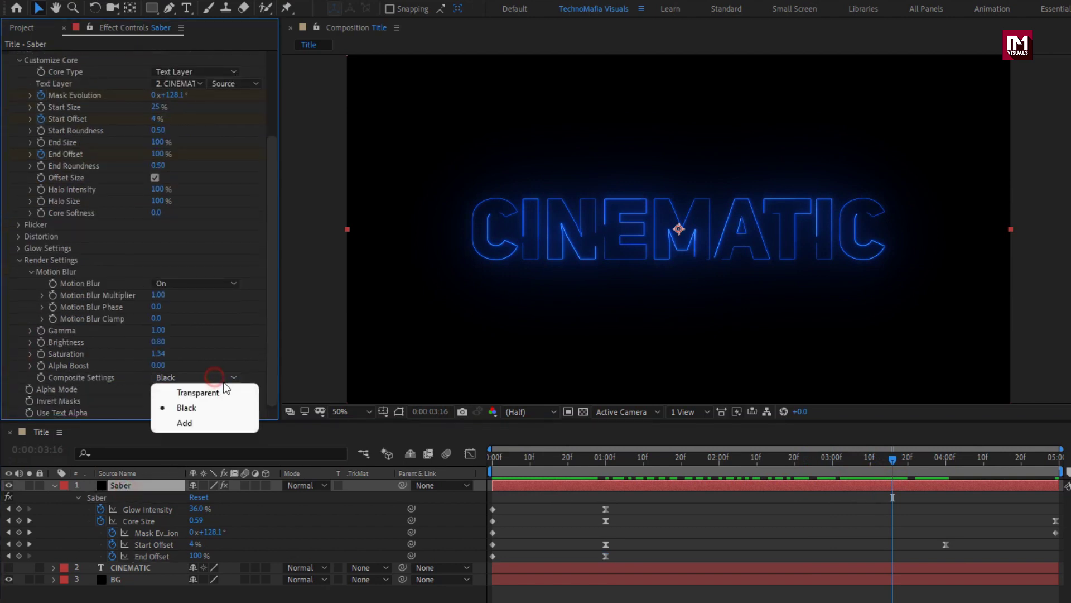
click(230, 391)
scroll(187, 319, up, 4)
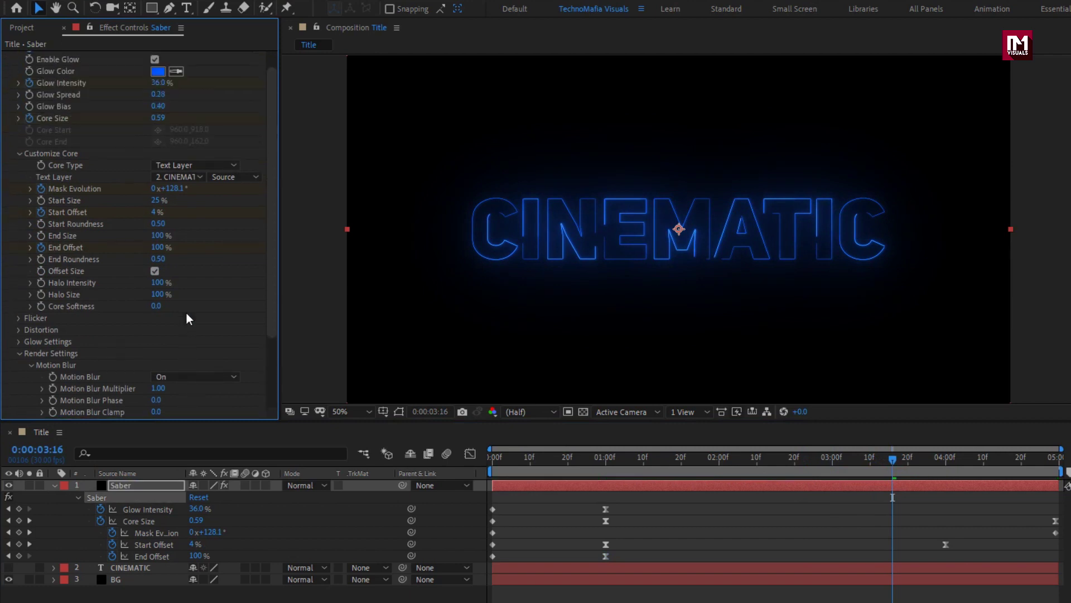
click(8, 57)
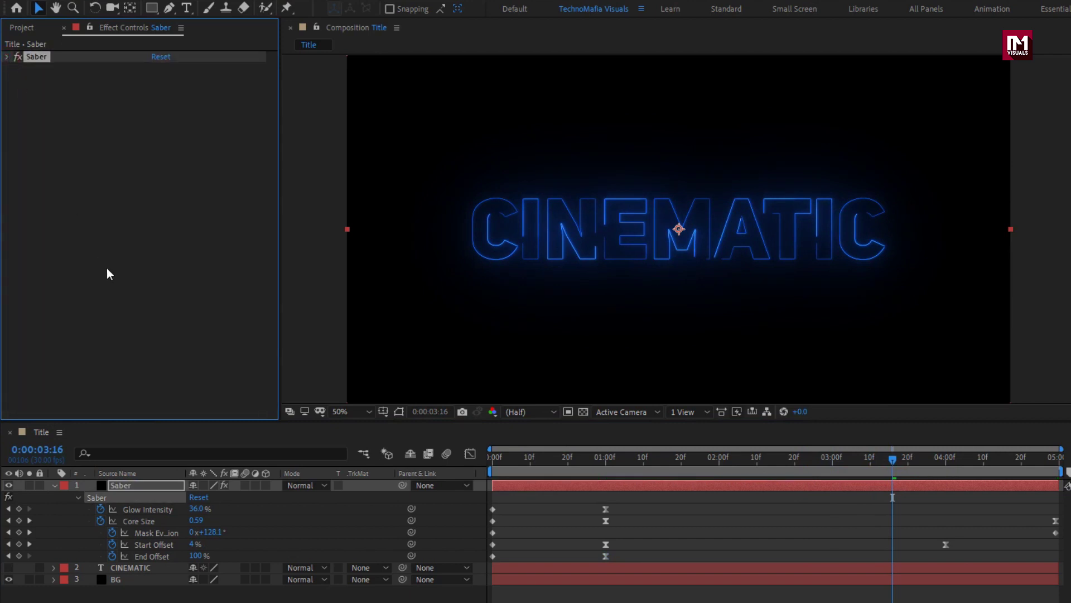
- Add Bevel Alpha to the Saber layer with a Light Angle of 0°
click(176, 491)
click(939, 45)
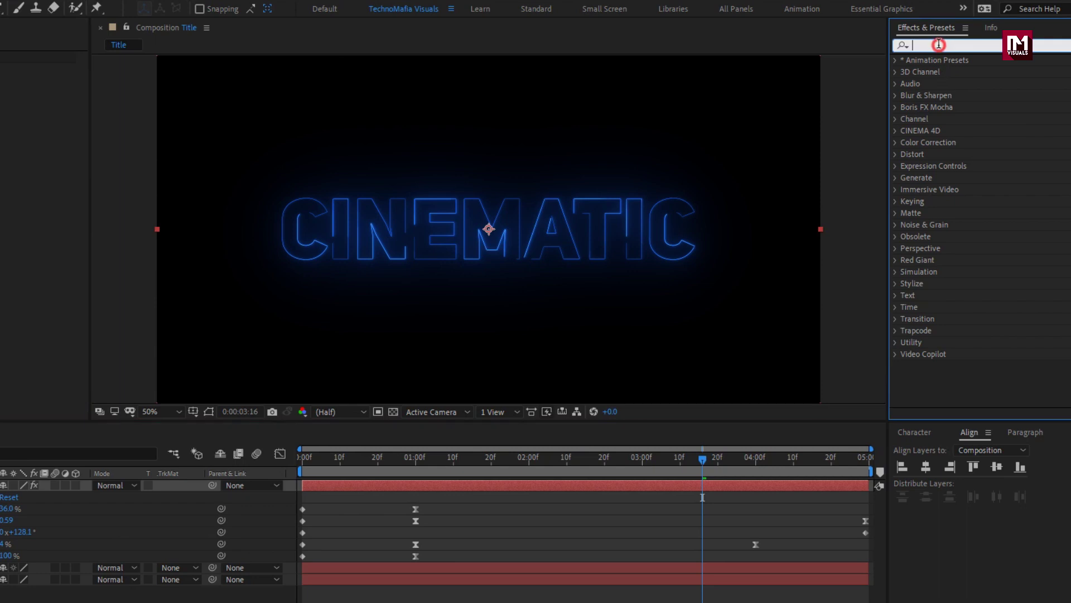
text(bev)
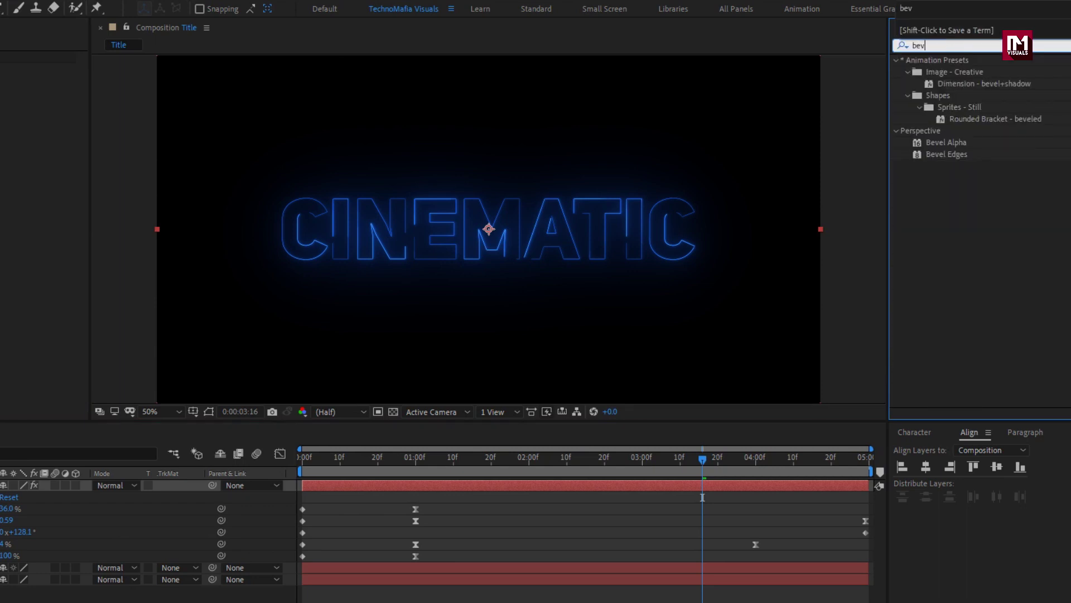
double_click(944, 143)
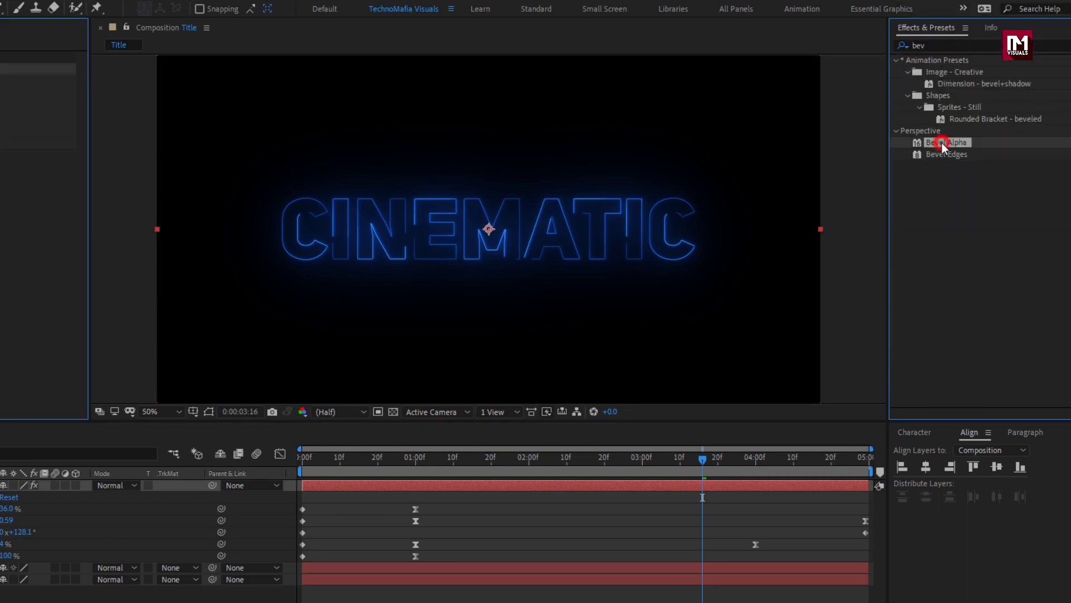
click(44, 79)
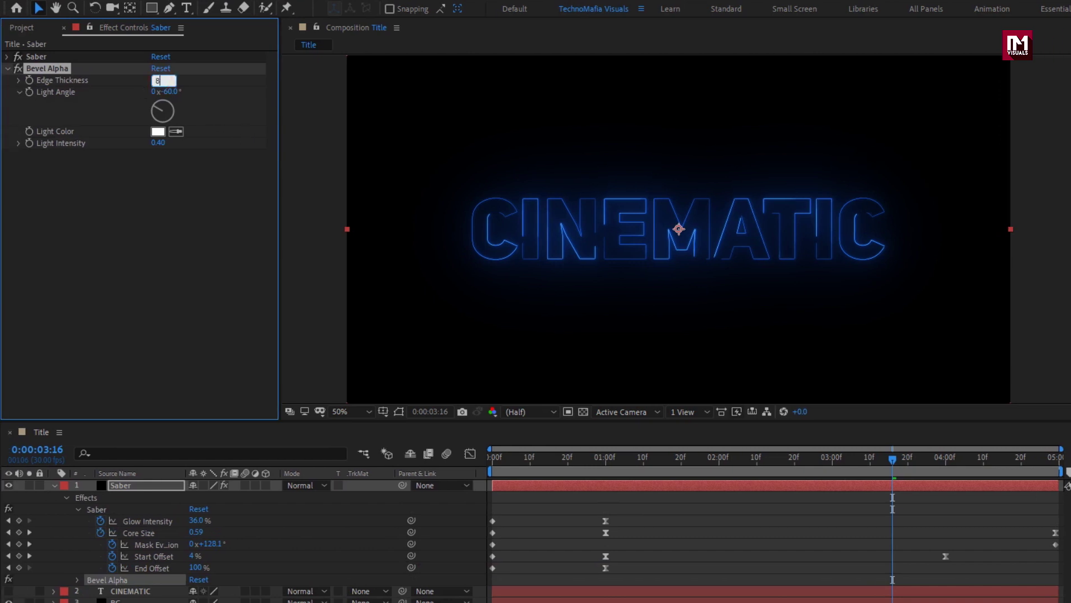
click(170, 92)
text(0)
key(Return)
key(Return)
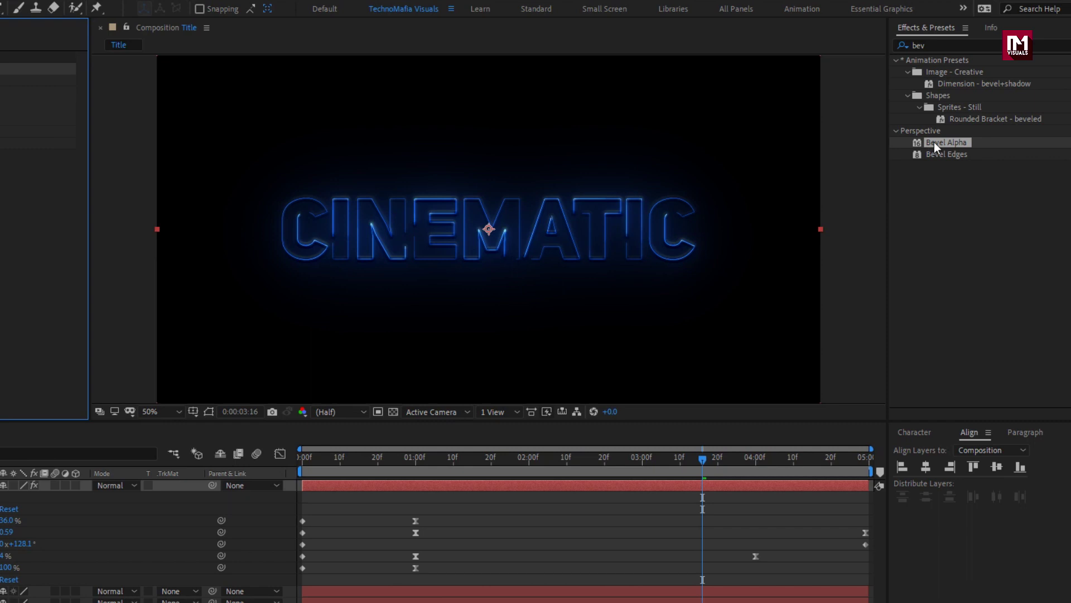
- Add a second Bevel Alpha with Edge Thickness 8 and Light Angle -45°
double_click(934, 141)
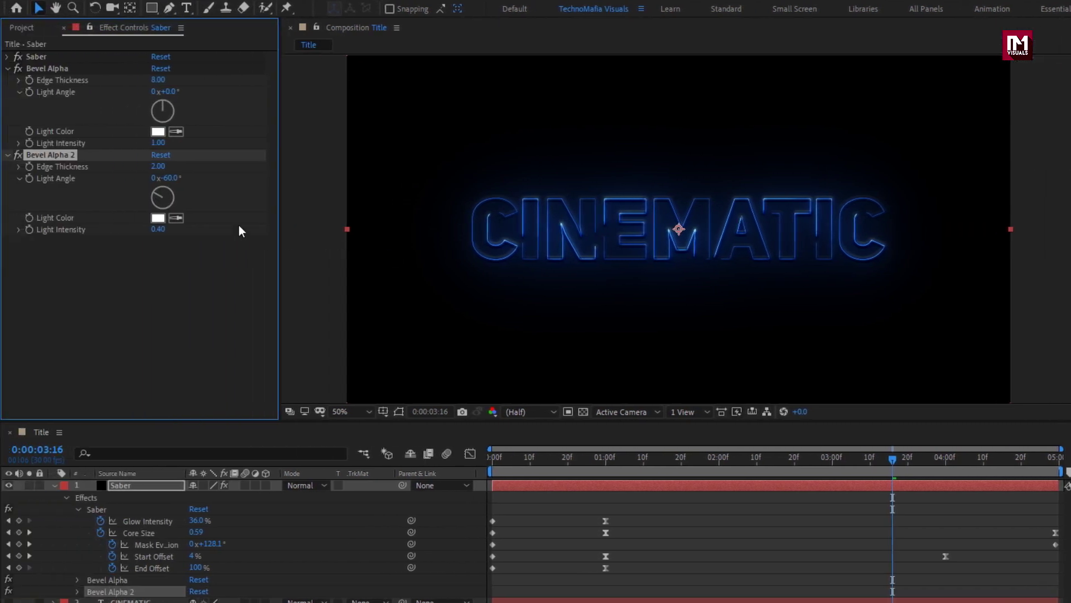
text(8)
key(Return)
text(-)
click(55, 485)
- Add a new adjustment layer at the top of the Title stack
right_click(133, 546)
mouse_move(206, 390)
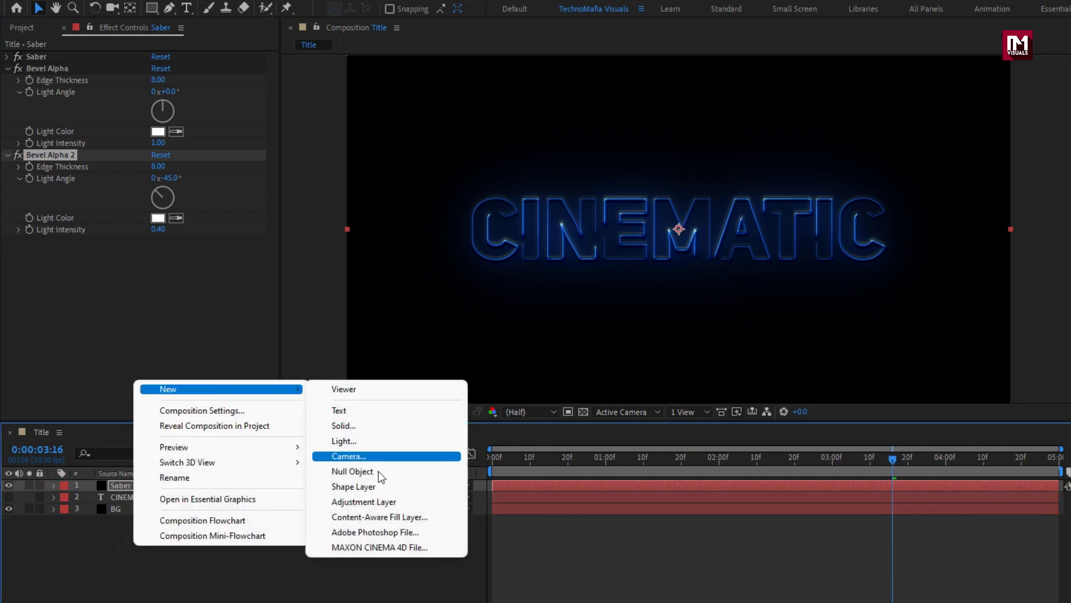
click(379, 501)
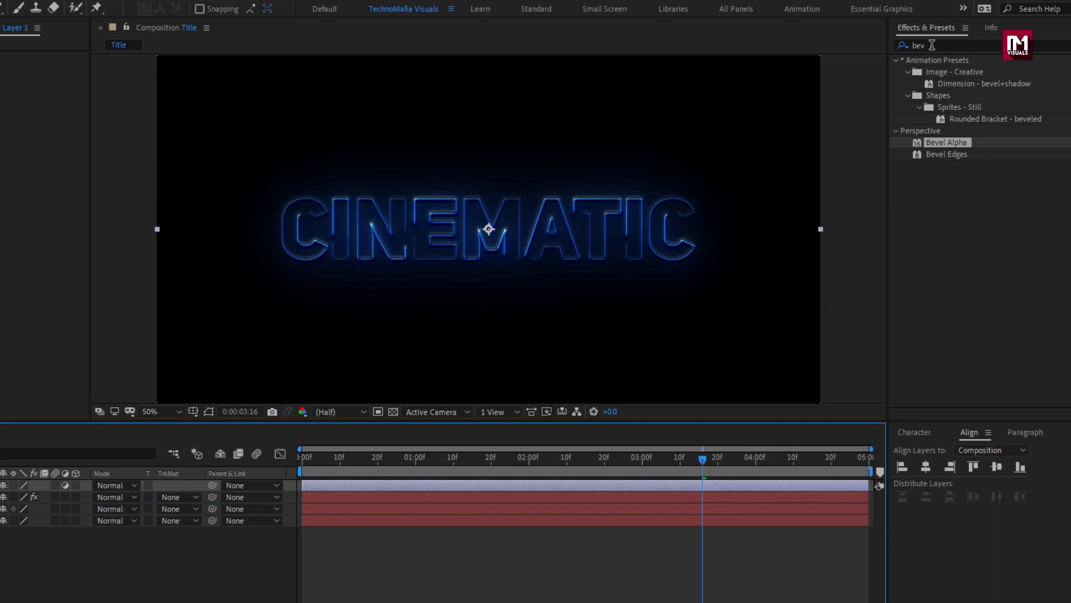
- Apply Unsharp Mask to the adjustment layer with Amount 25 and Radius 3.0
key(ctrl+f)
text(unsh)
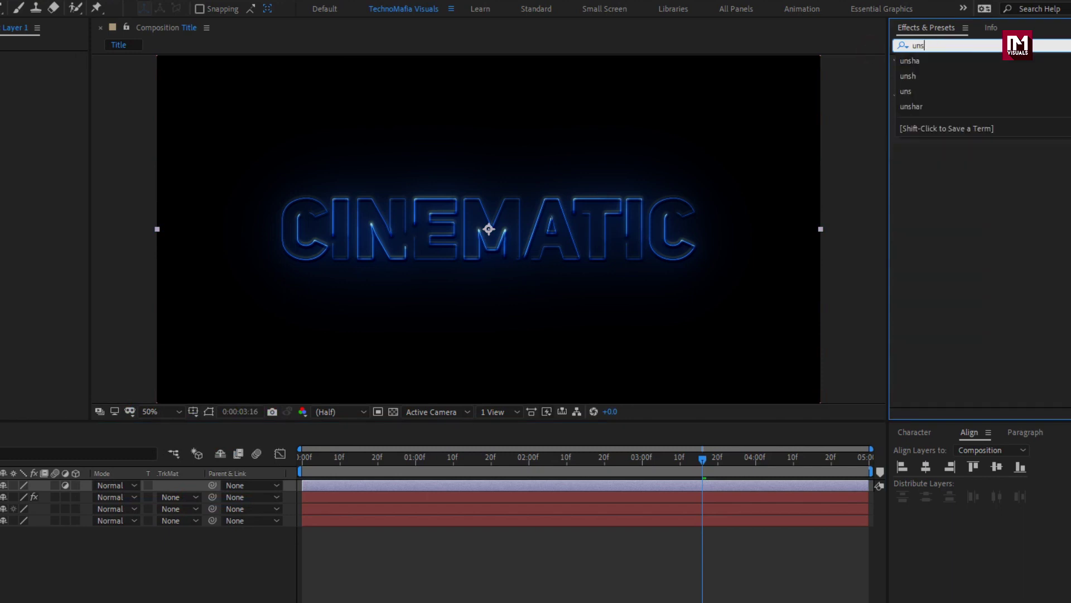
click(963, 73)
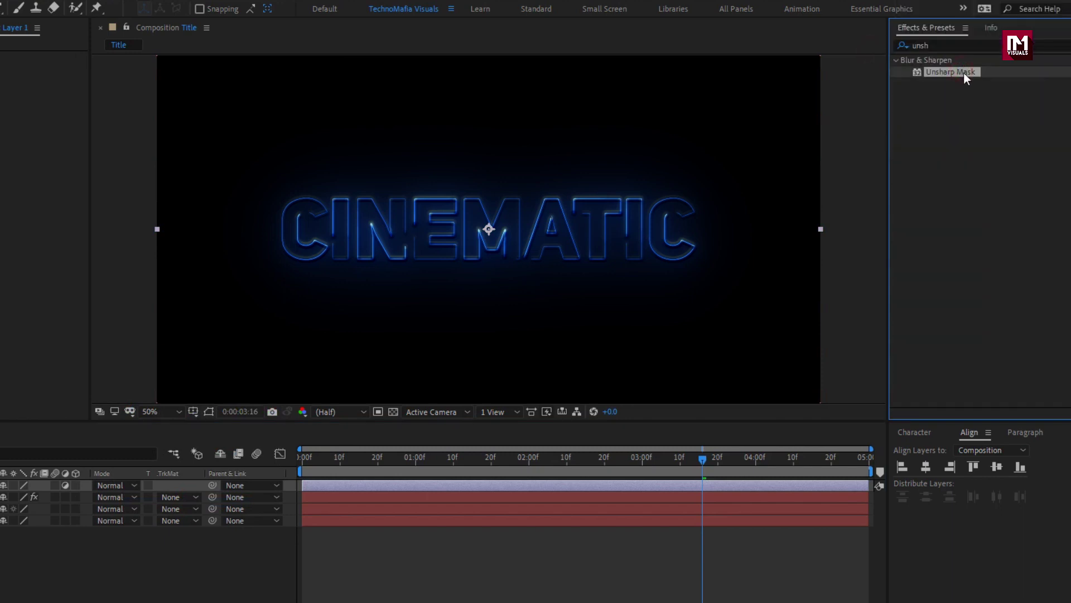
double_click(963, 73)
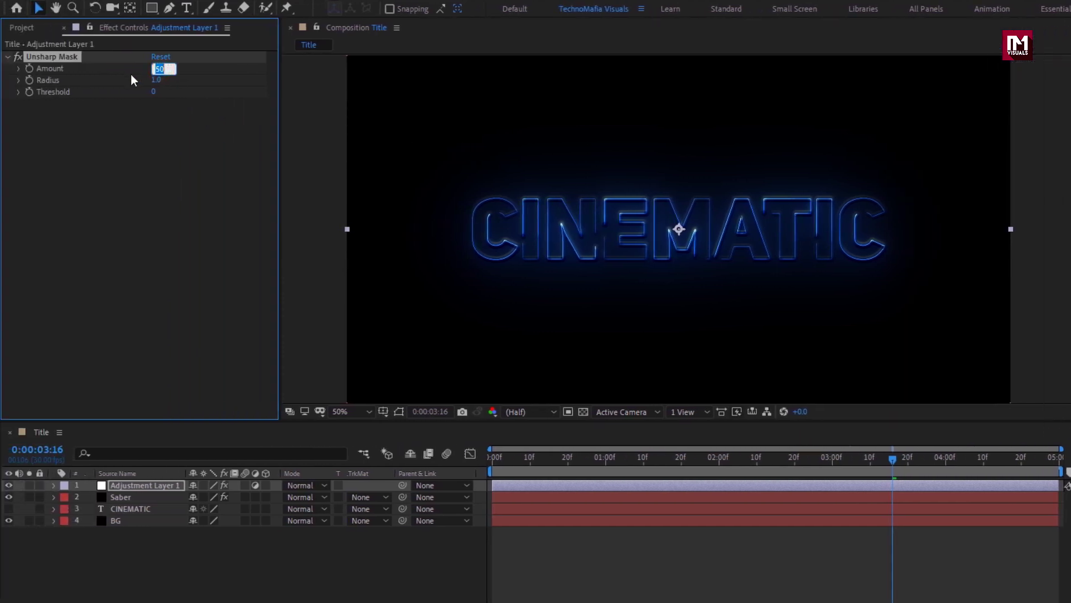
text(25.)
click(156, 80)
text(3)
key(Return)
- Add a second adjustment layer and apply Camera Lens Blur to it
right_click(182, 551)
mouse_move(294, 397)
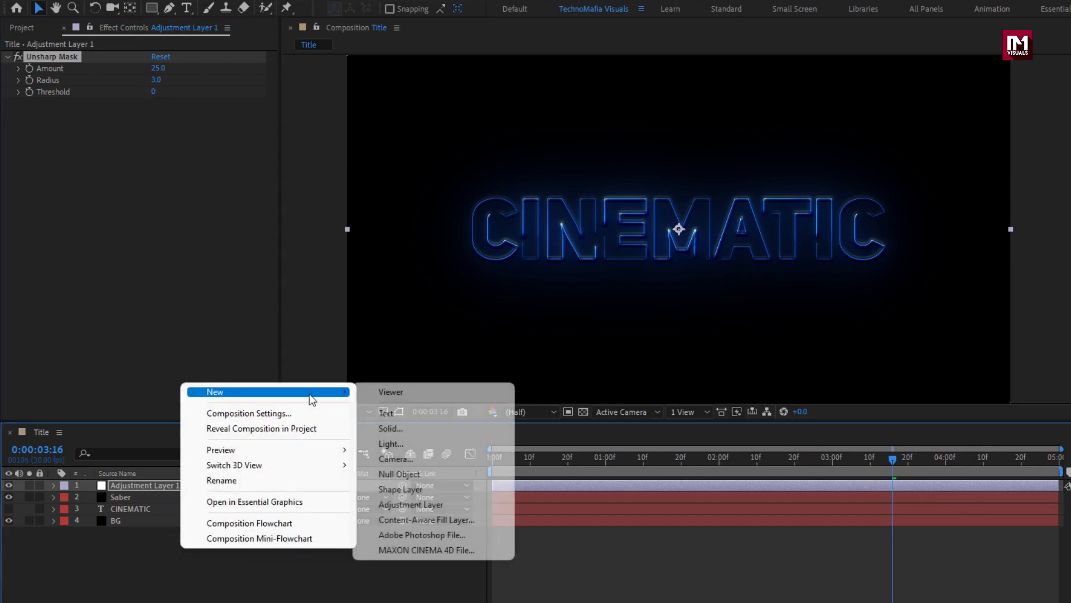
click(410, 503)
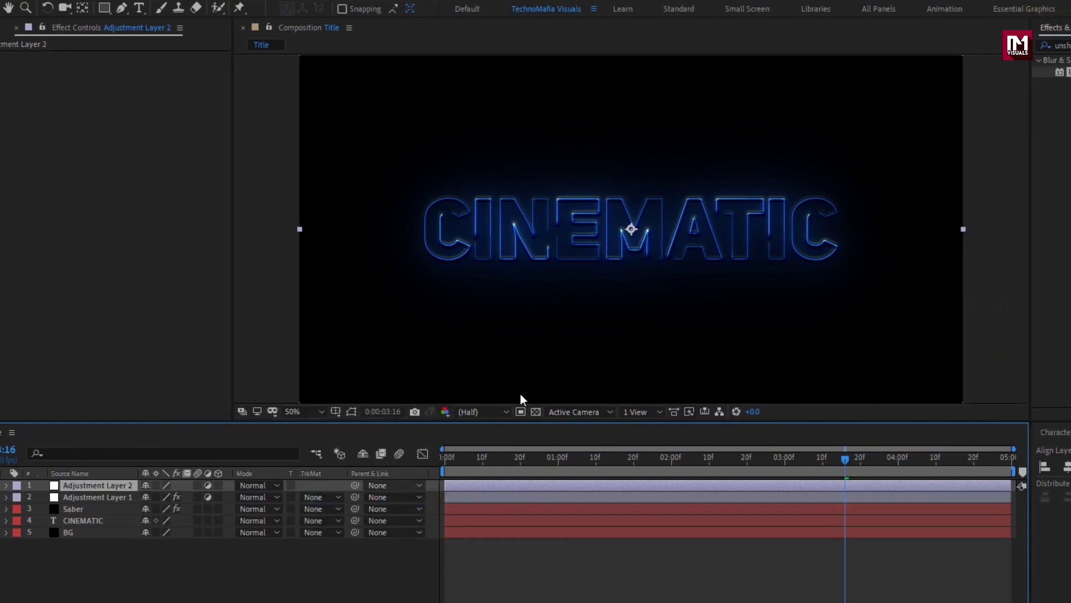
drag(937, 47, 878, 45)
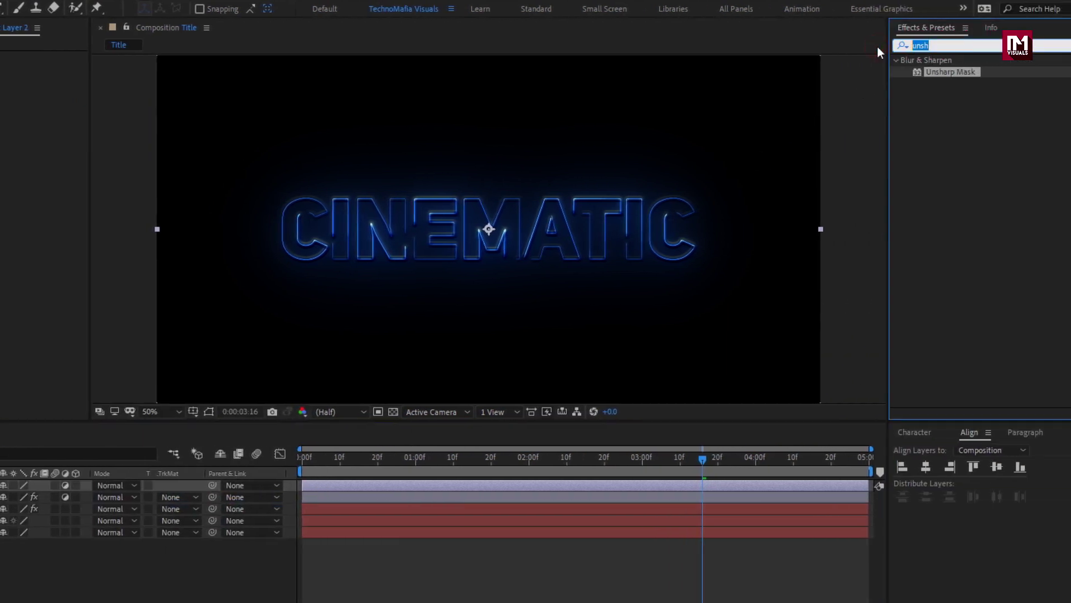
text(camer)
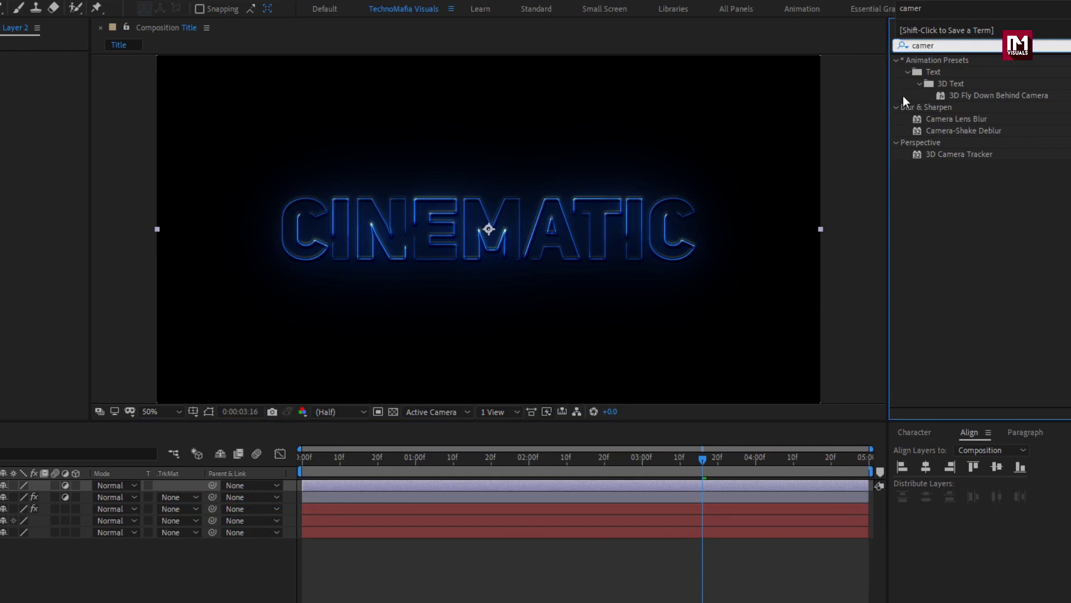
double_click(954, 119)
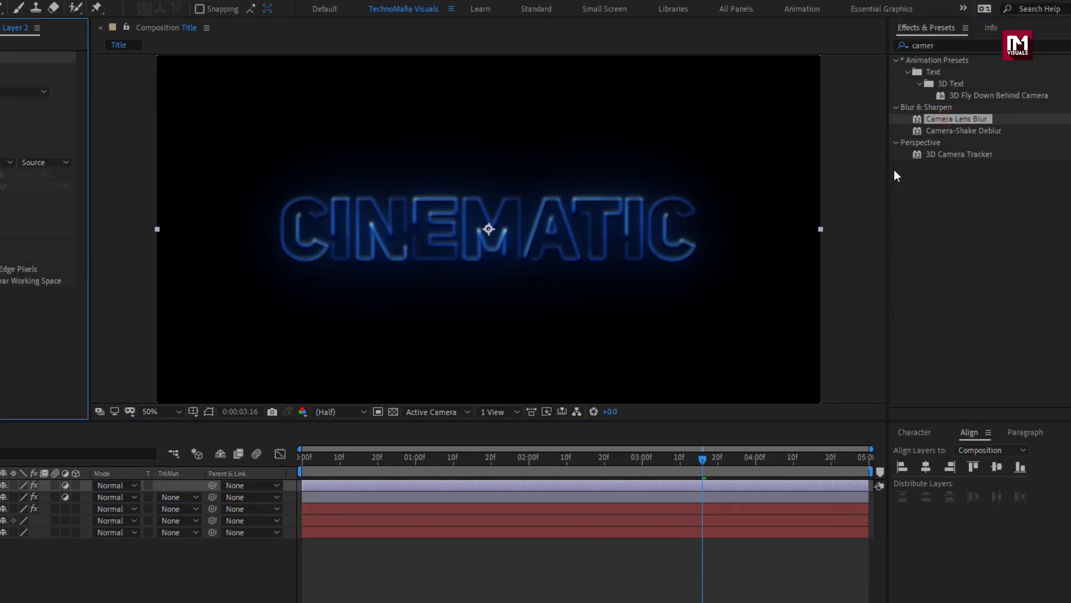
- Keyframe Blur Radius at 5.0 at 0:00:02:00, then return to frame 0 to edit it
drag(524, 463, 530, 465)
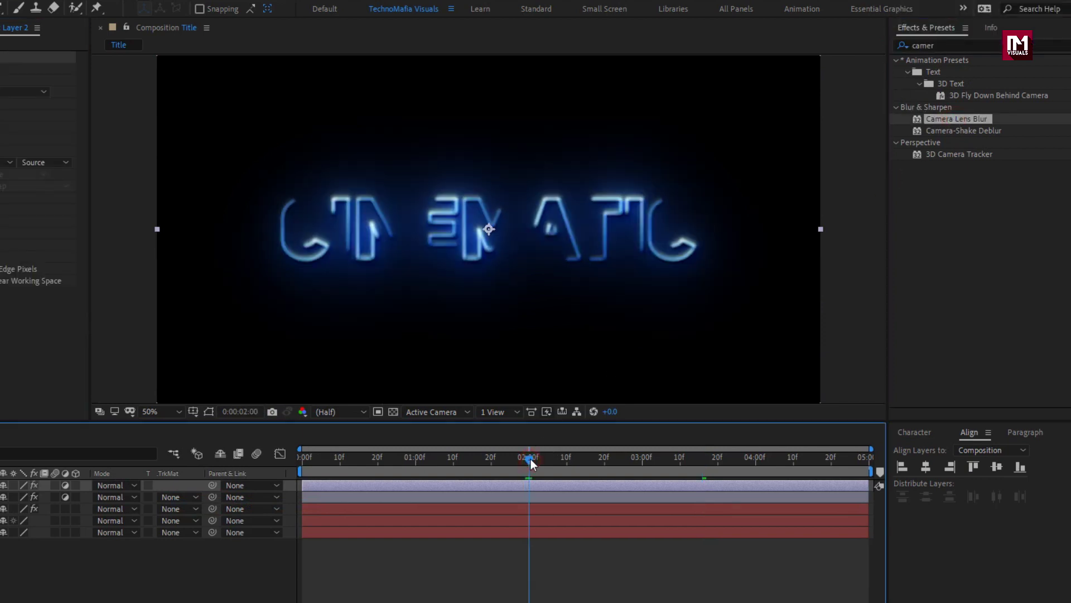
click(32, 69)
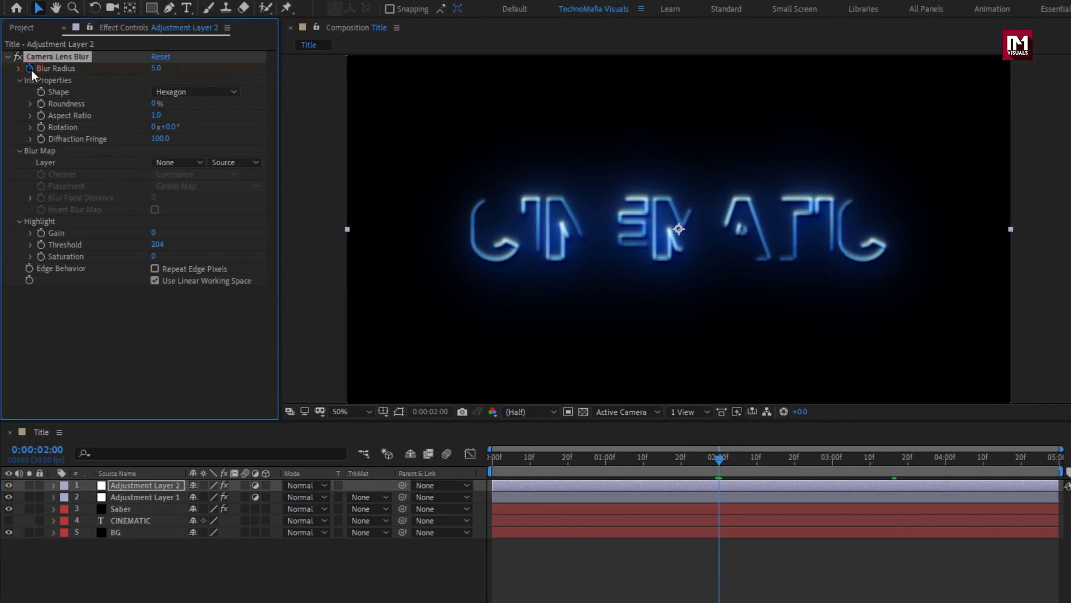
drag(510, 456, 488, 457)
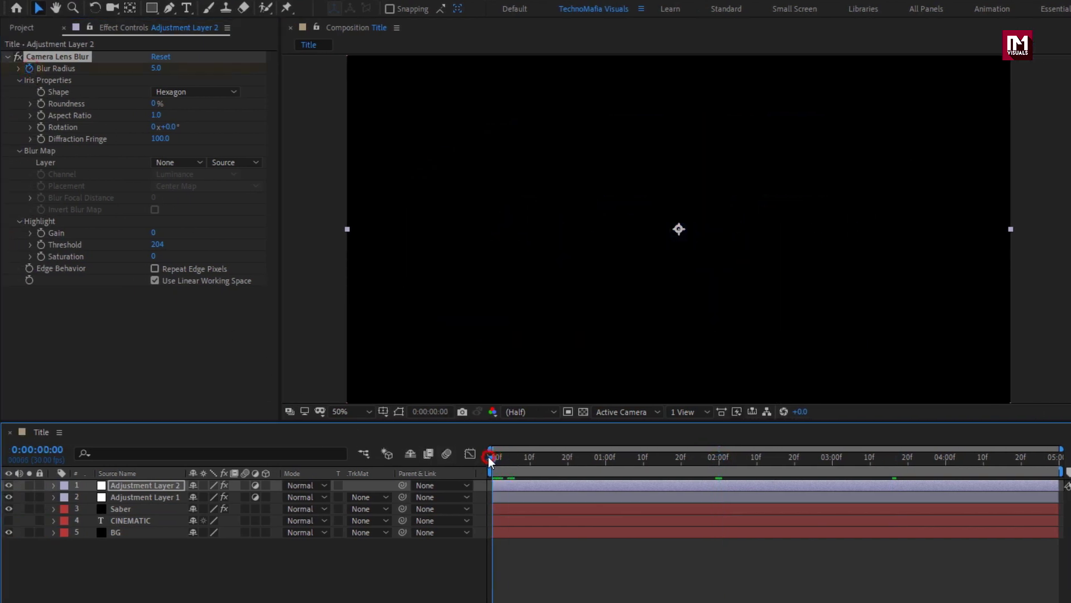
click(156, 68)
- Set Blur Radius to 20 at the start and 1 at the last frame
text(20)
key(Return)
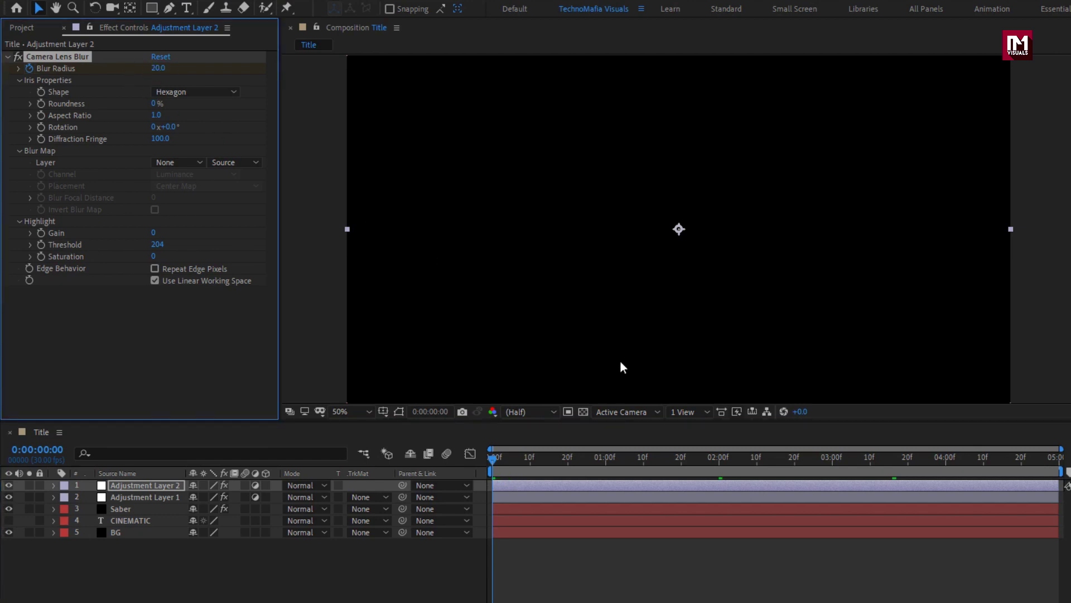
drag(726, 466, 1060, 458)
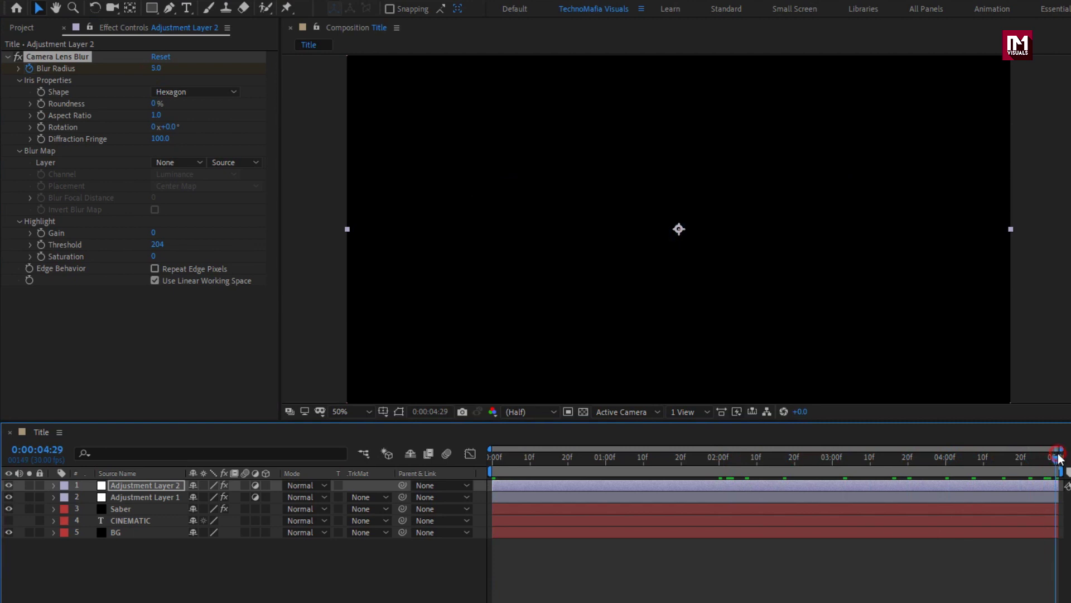
click(156, 69)
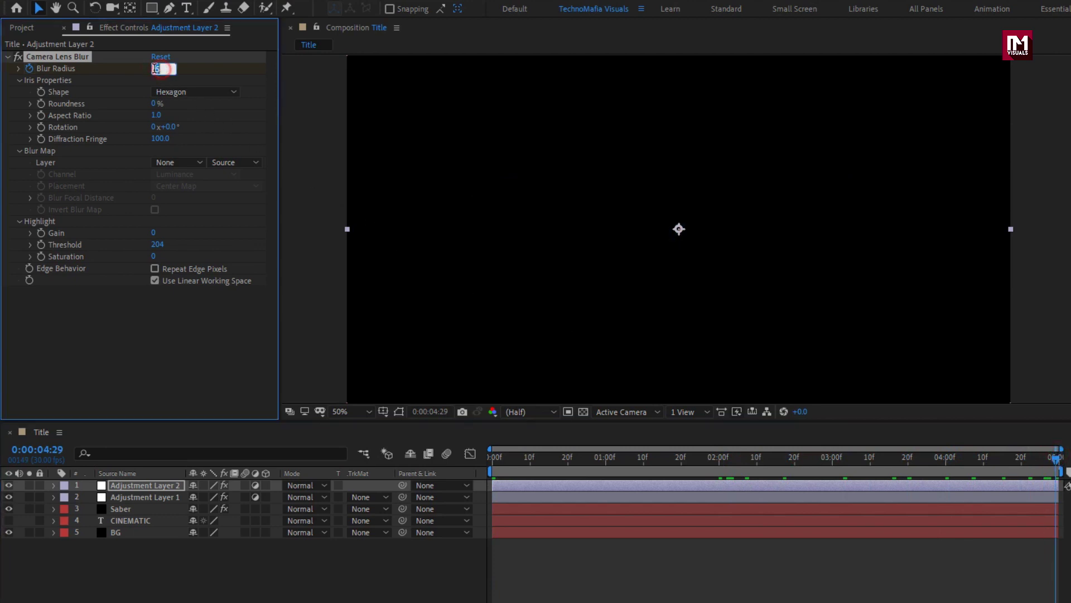
text(1)
key(Return)
- Apply Easy Ease to Adjustment Layer 2's Blur Radius keyframes and scrub to preview the glowing title
key(u)
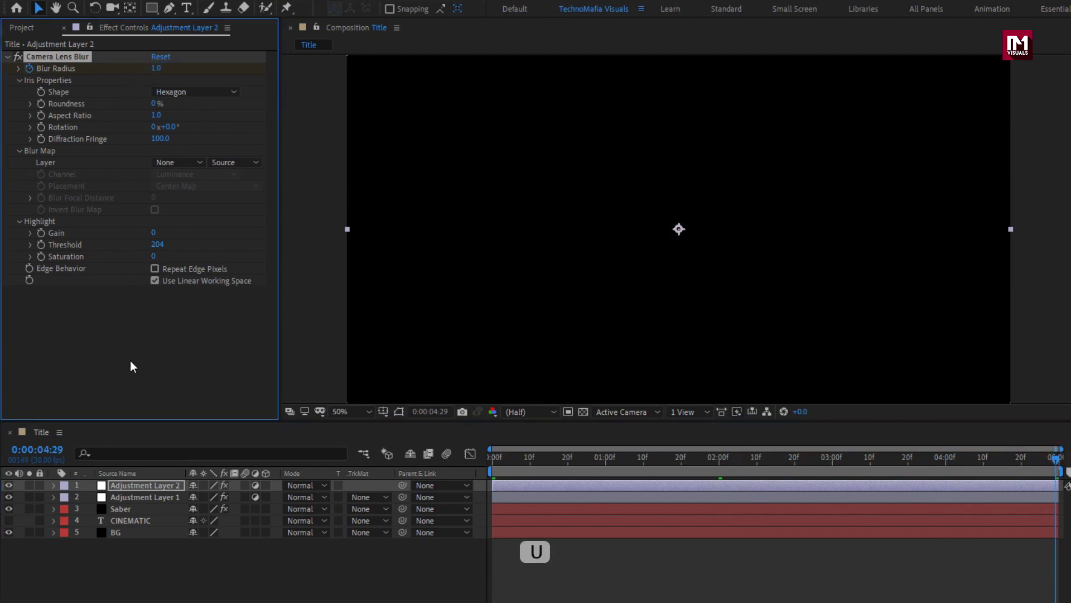
click(141, 486)
key(u)
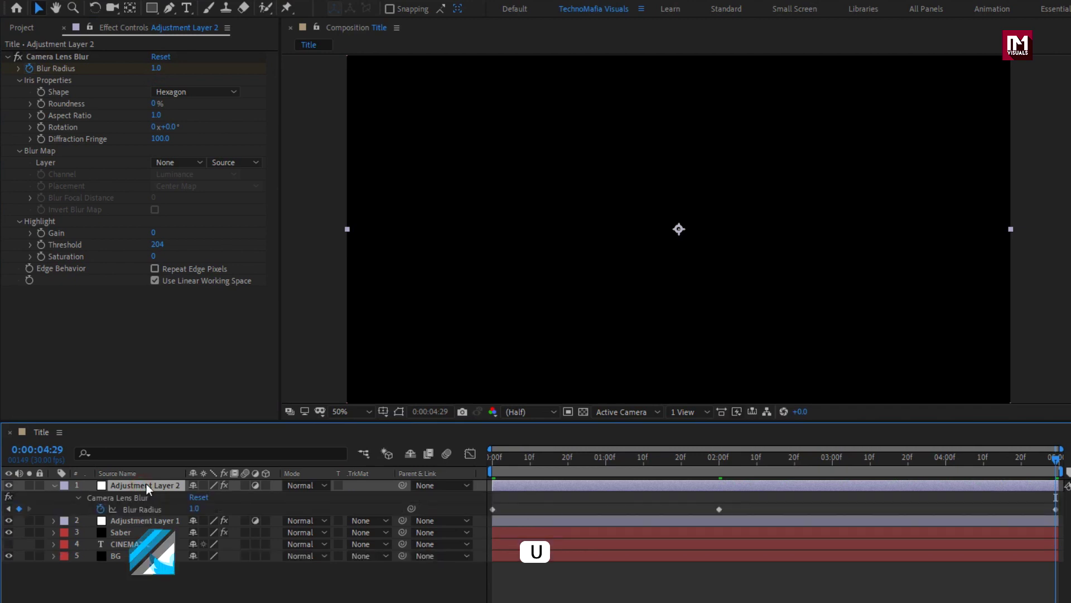
drag(1060, 504, 708, 520)
right_click(718, 509)
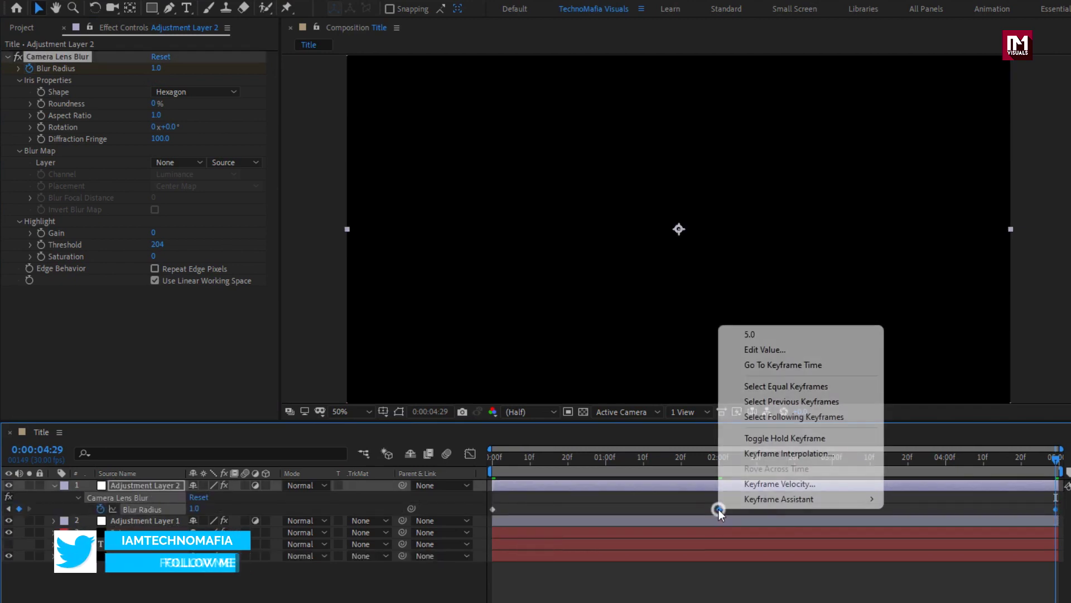
mouse_move(809, 499)
click(926, 544)
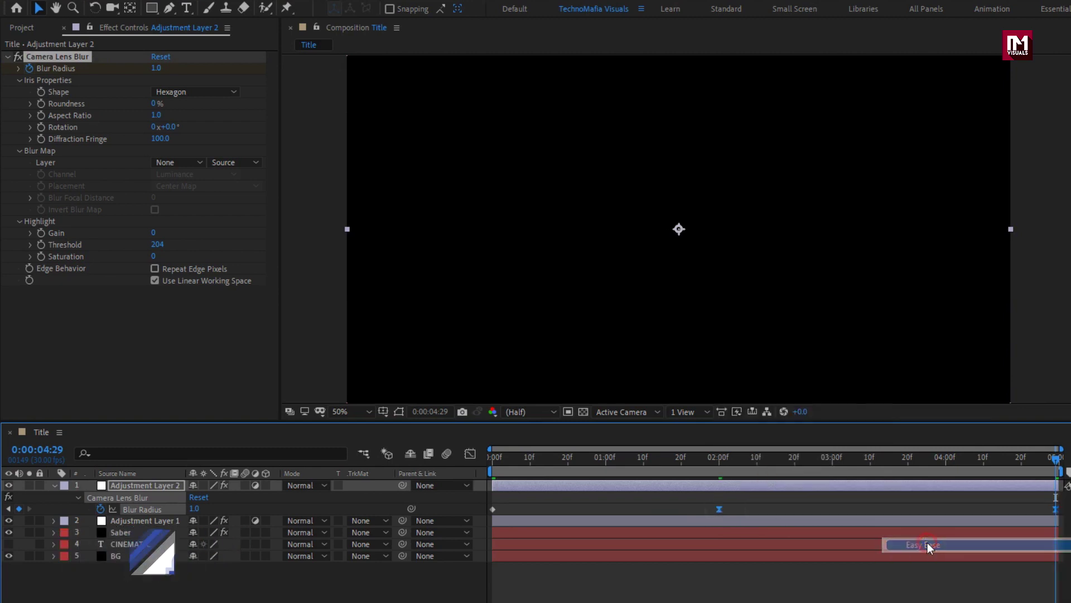
drag(500, 457, 932, 463)
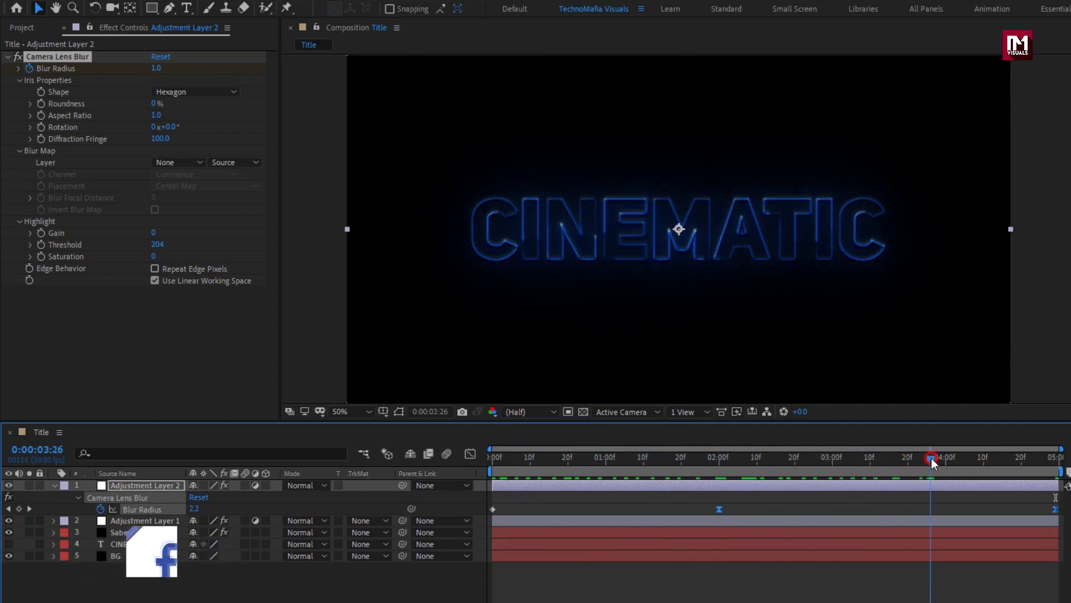
- Collapse Adjustment Layer 2 and turn on the Saber layer's 3D switch
click(54, 486)
click(118, 508)
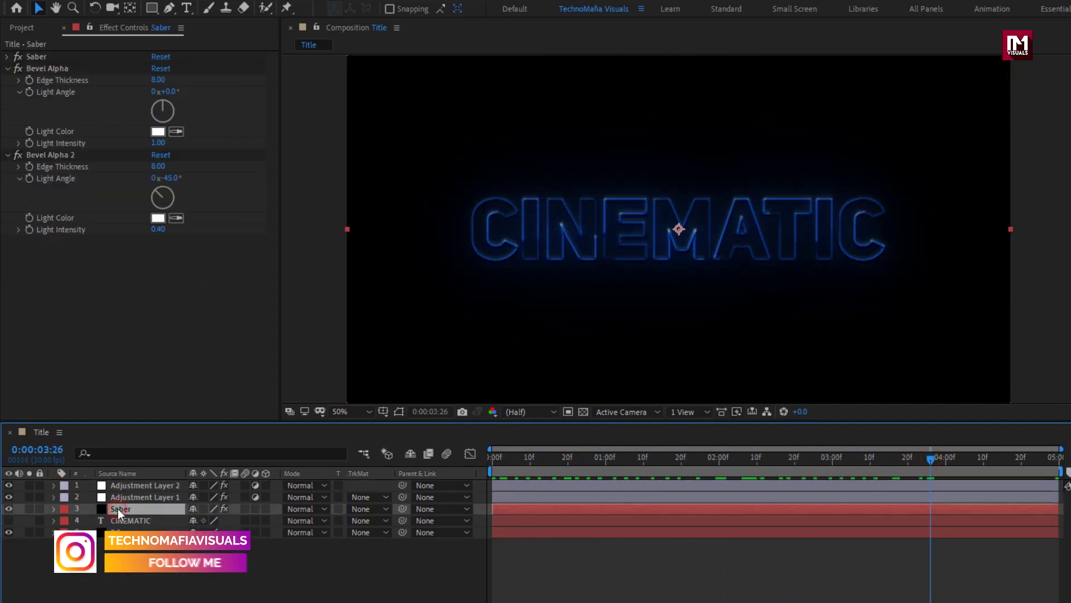
click(263, 507)
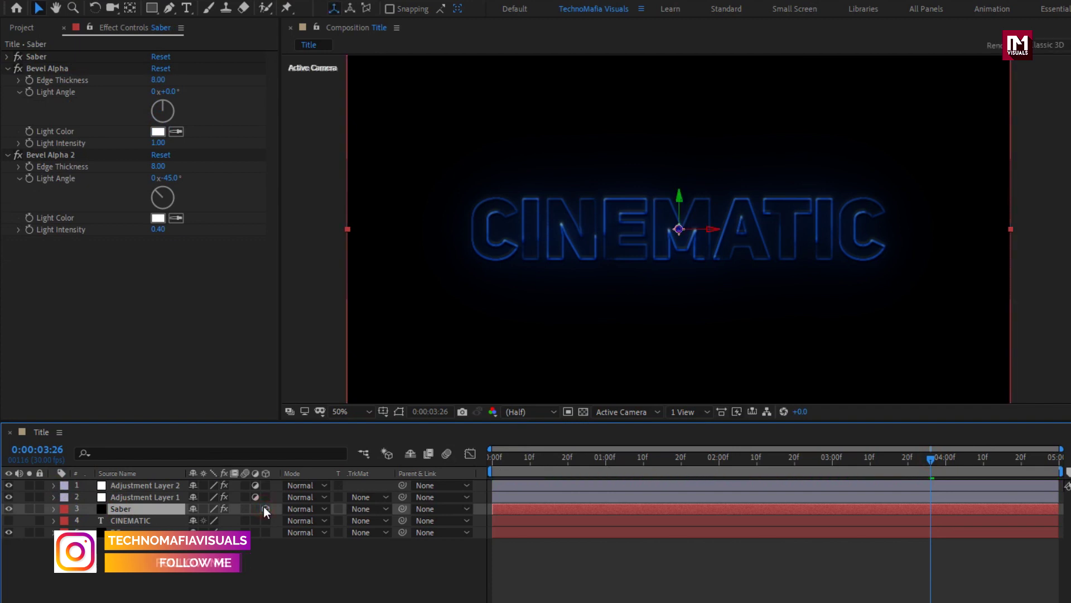
right_click(258, 558)
click(230, 563)
- Add a new Camera 1 with default settings
right_click(252, 562)
mouse_move(298, 406)
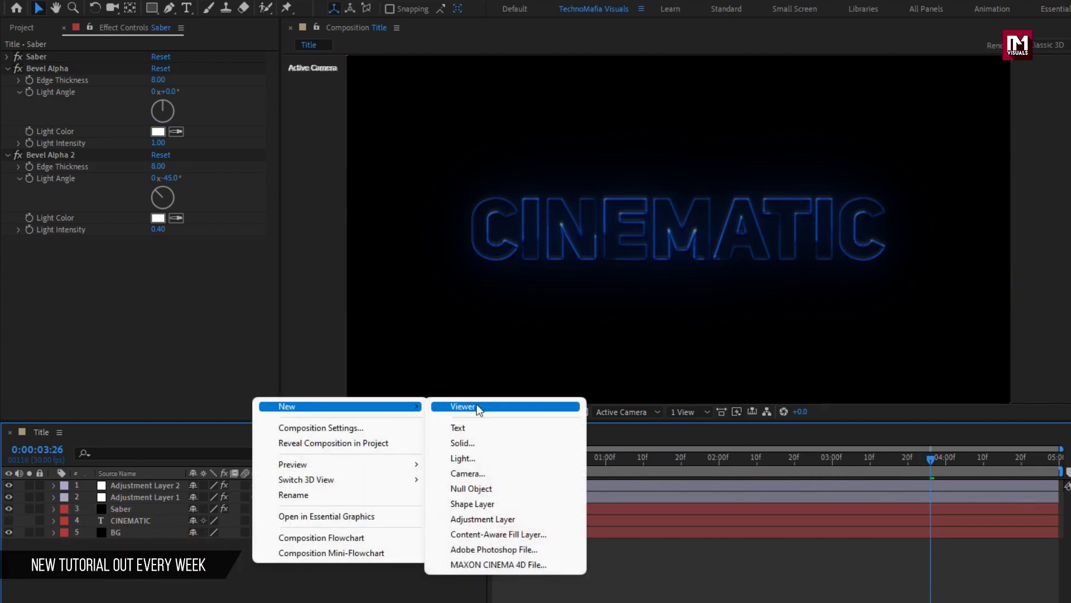
click(469, 474)
click(681, 475)
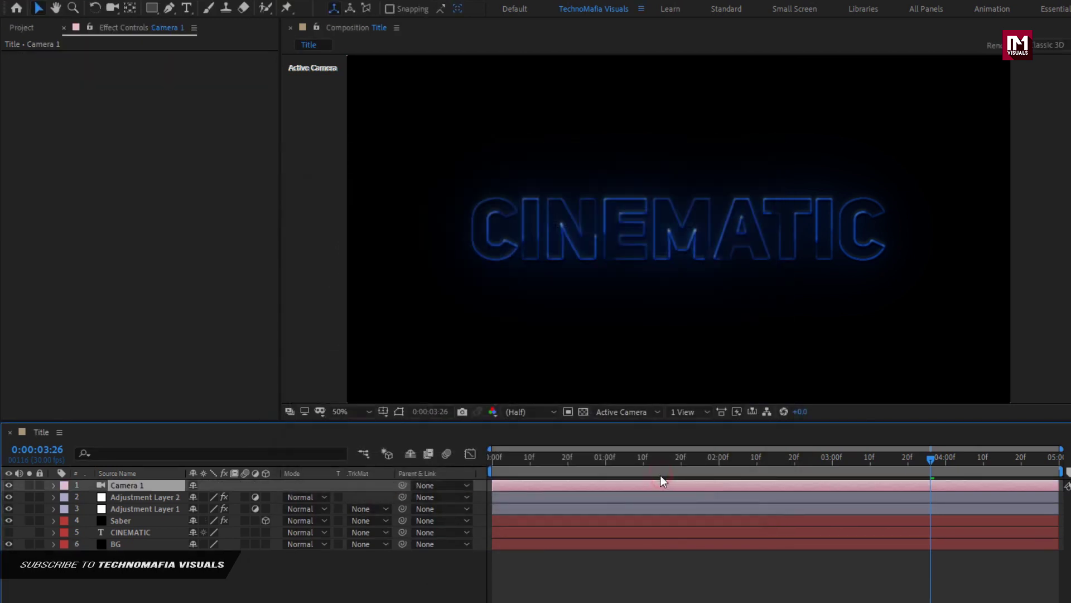
- Add a 3D Null 1 and parent Camera 1 to it
right_click(314, 560)
mouse_move(452, 410)
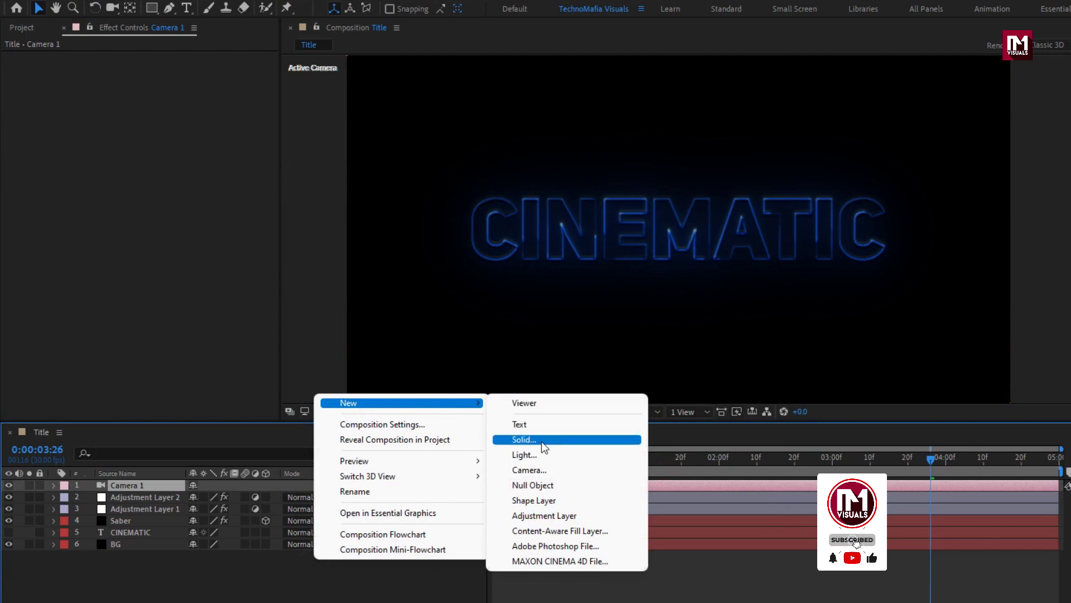
click(540, 485)
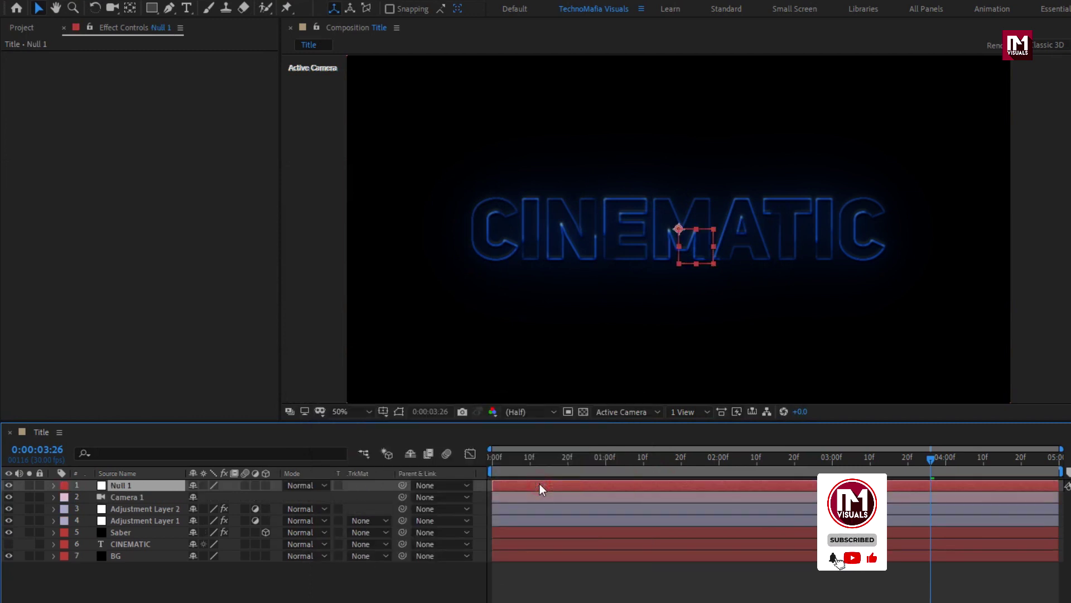
click(266, 484)
click(139, 496)
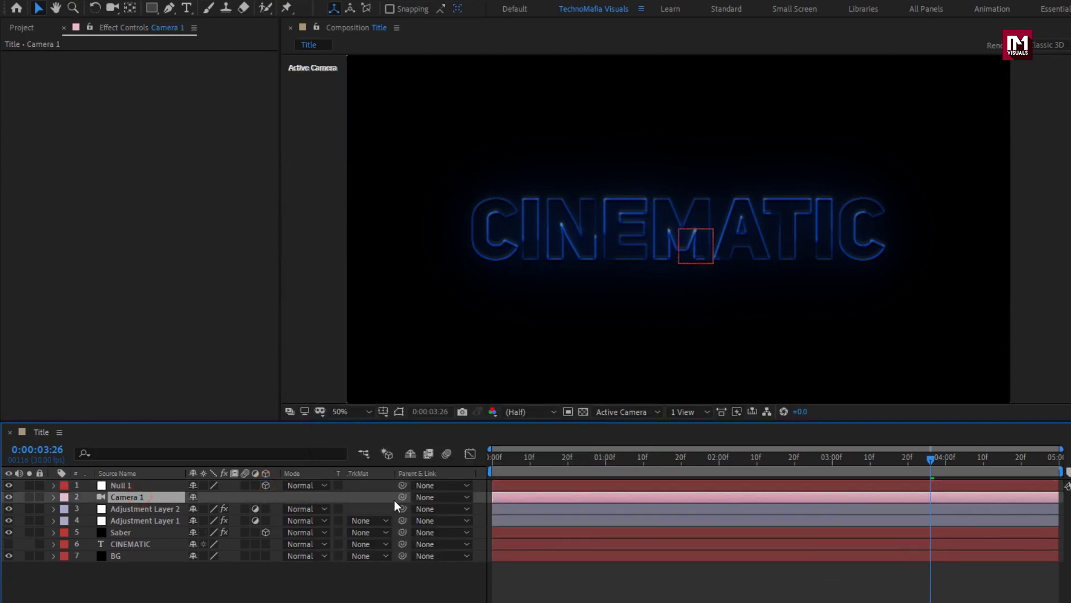
click(433, 497)
click(488, 528)
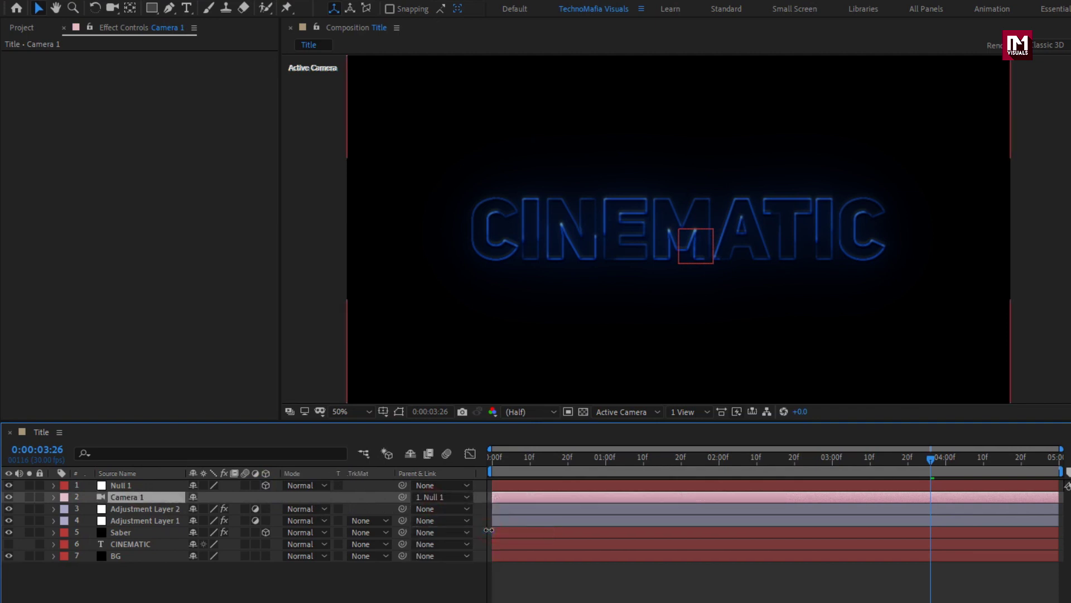
click(162, 487)
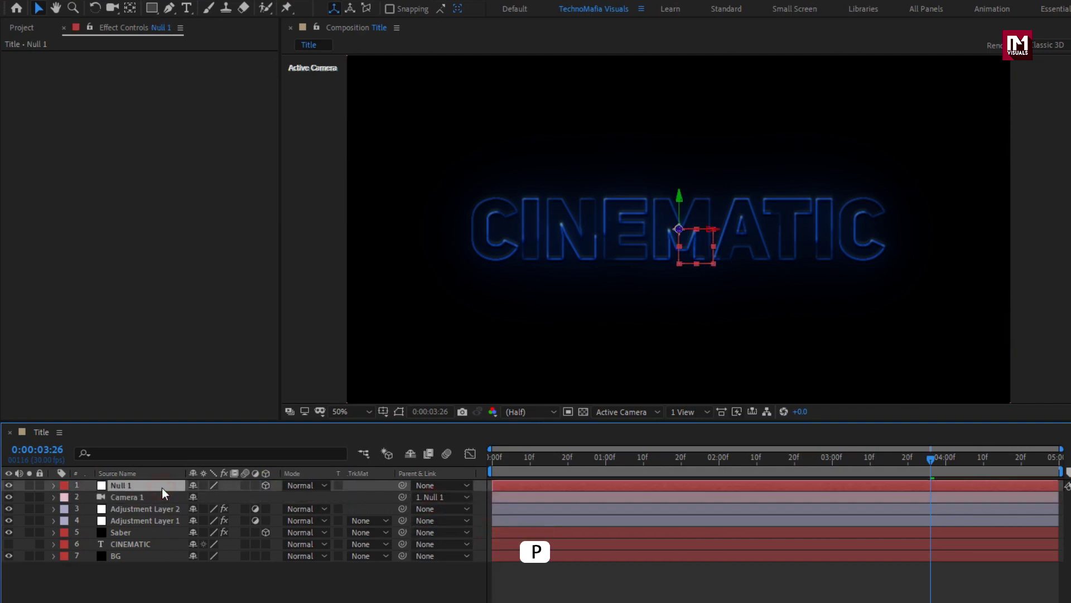
- Keyframe Null 1's Position at 2 seconds and push Z far back negative at 0:00
key(p)
drag(706, 459, 719, 468)
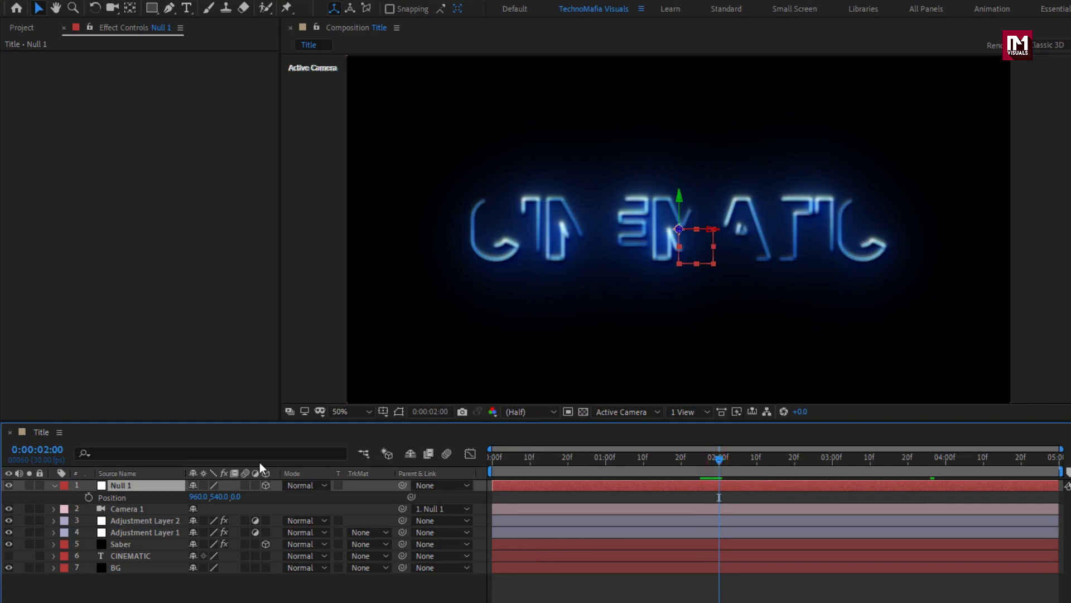
click(88, 497)
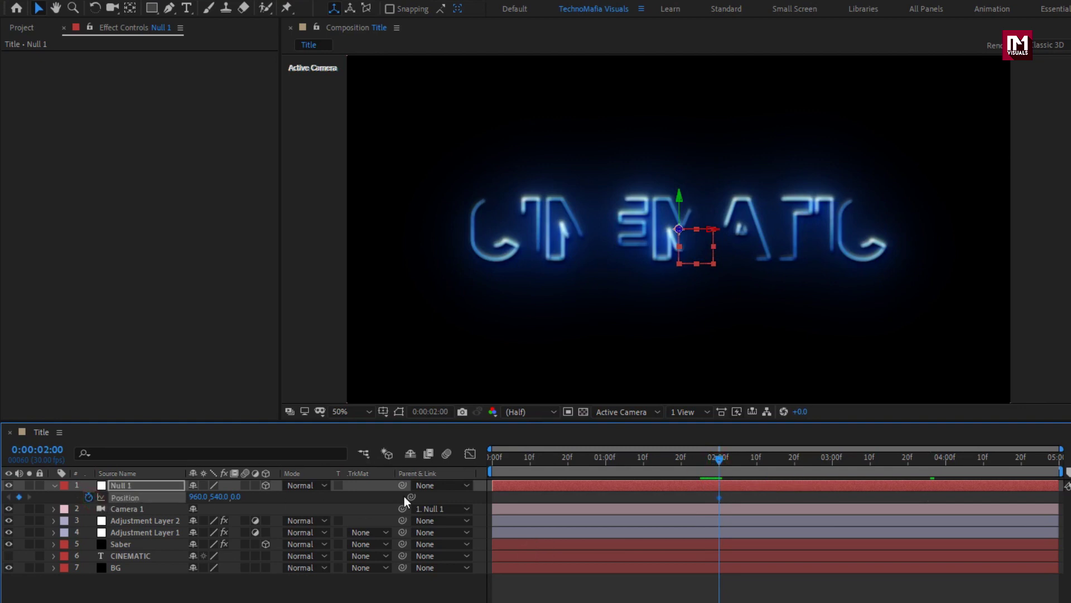
drag(529, 465, 484, 462)
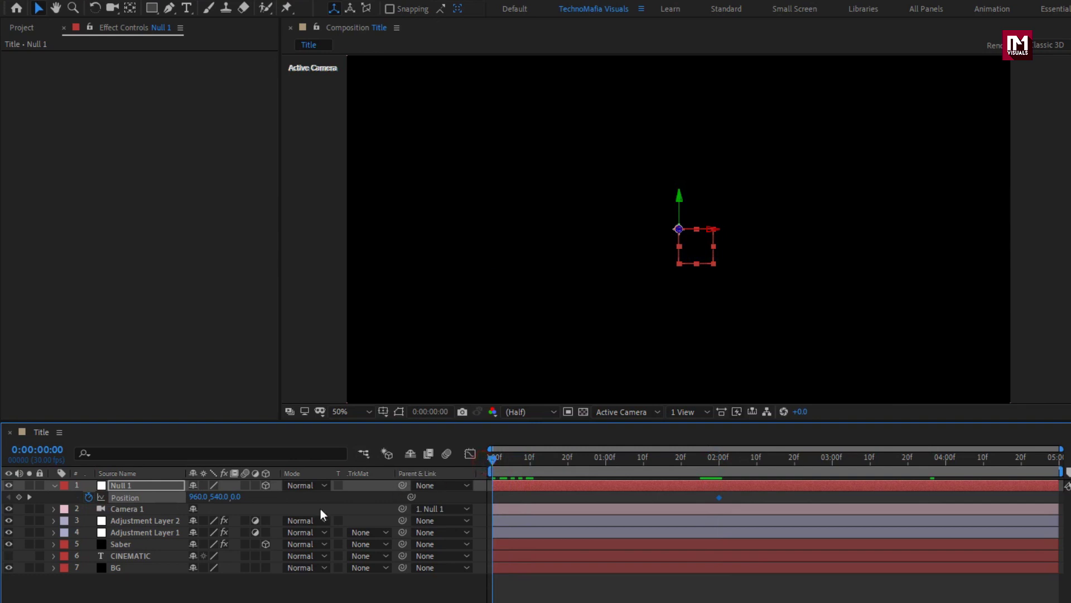
drag(237, 498, 4, 501)
drag(254, 505, 8, 497)
click(247, 496)
drag(239, 497, 173, 499)
drag(493, 464, 621, 456)
- Apply Easy Ease to both of Null 1's Position keyframes
mouse_move(719, 499)
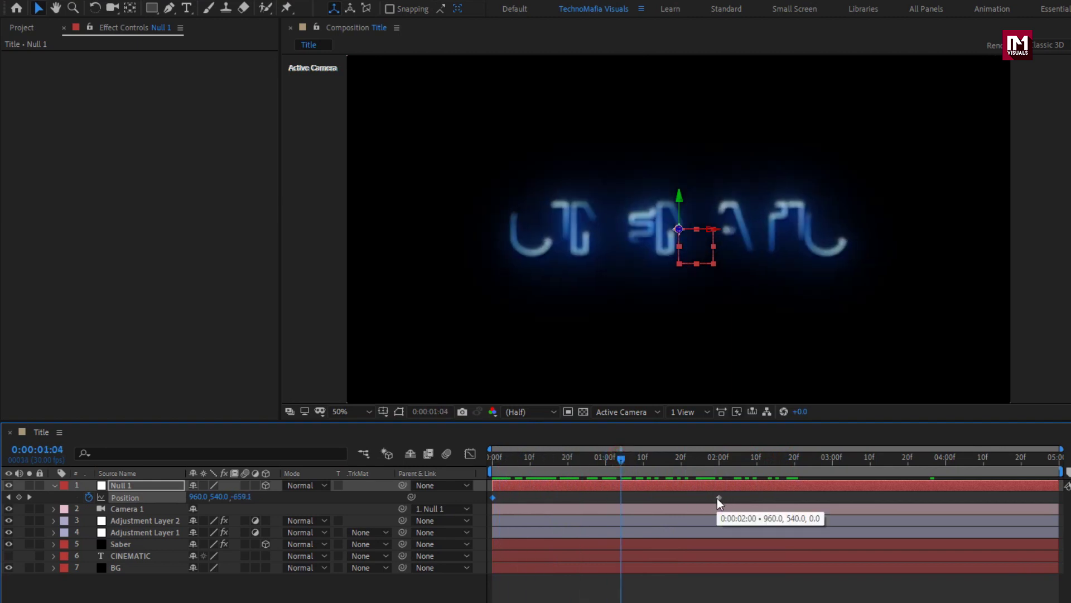
drag(733, 495, 490, 501)
right_click(492, 498)
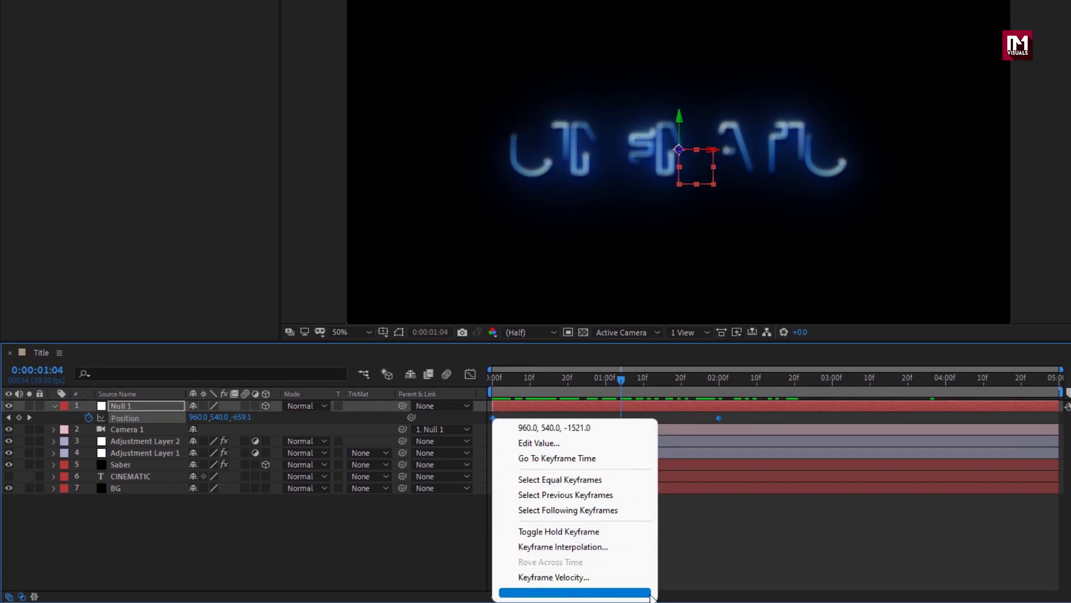
mouse_move(650, 602)
click(696, 490)
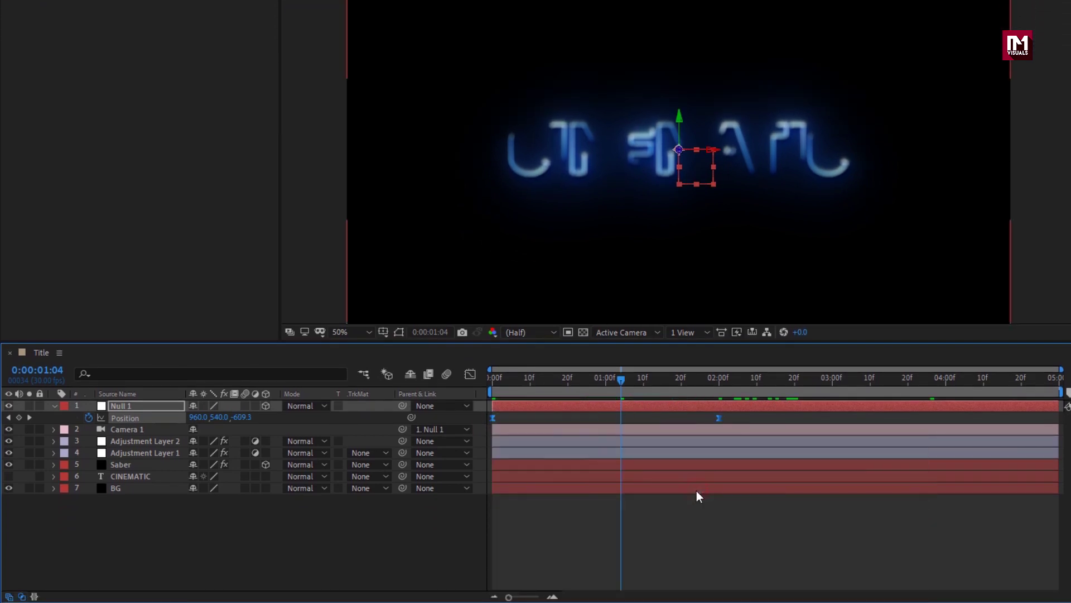
- Lengthen both keyframes' influence handles in the Graph Editor speed curve for stronger easing
click(470, 374)
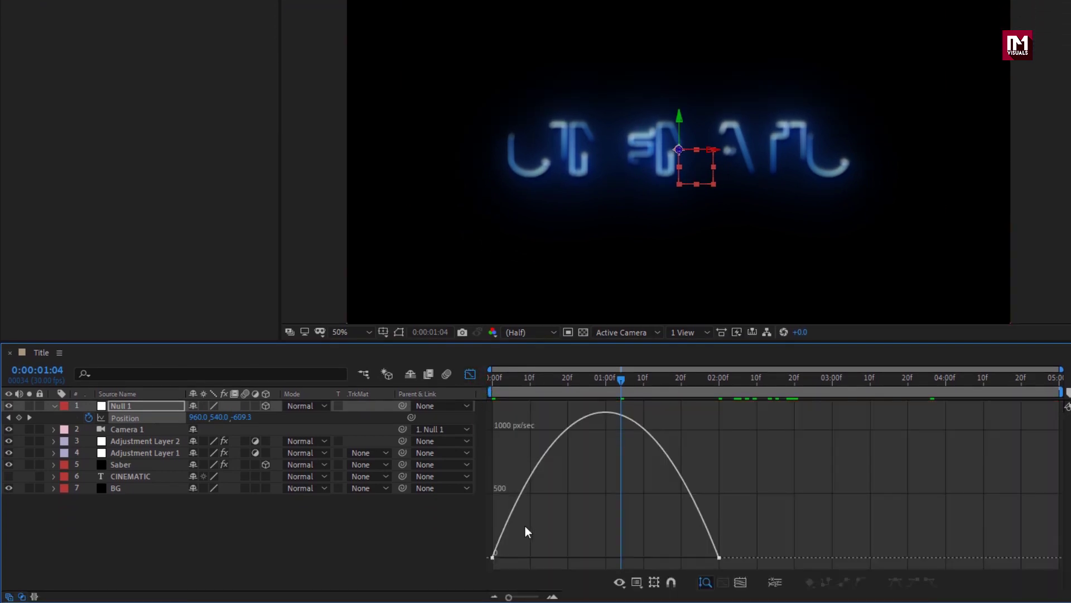
click(502, 530)
drag(531, 558, 577, 557)
drag(679, 557, 647, 558)
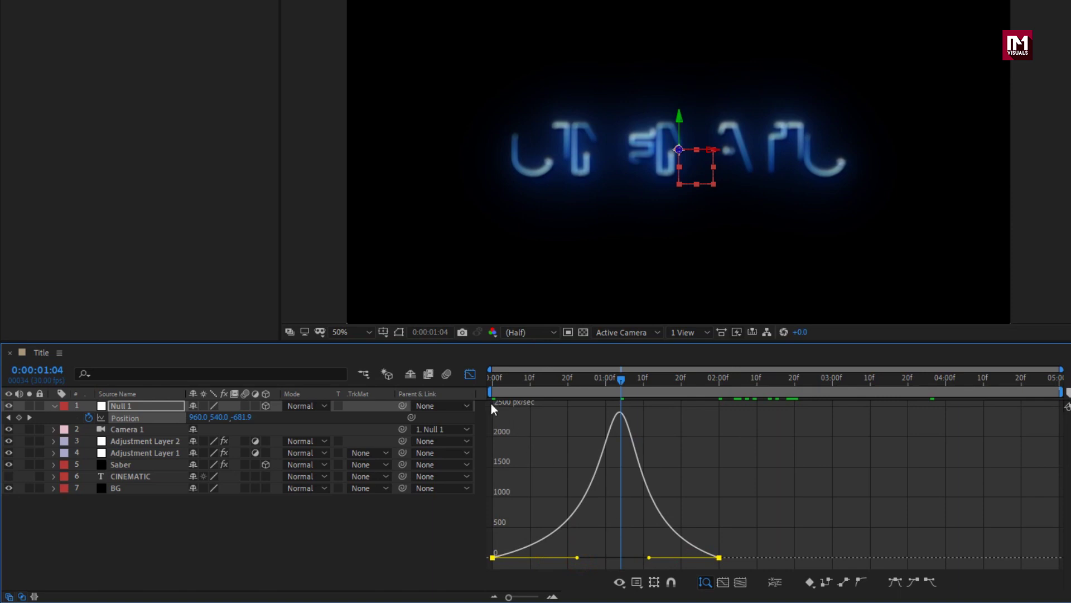
click(470, 375)
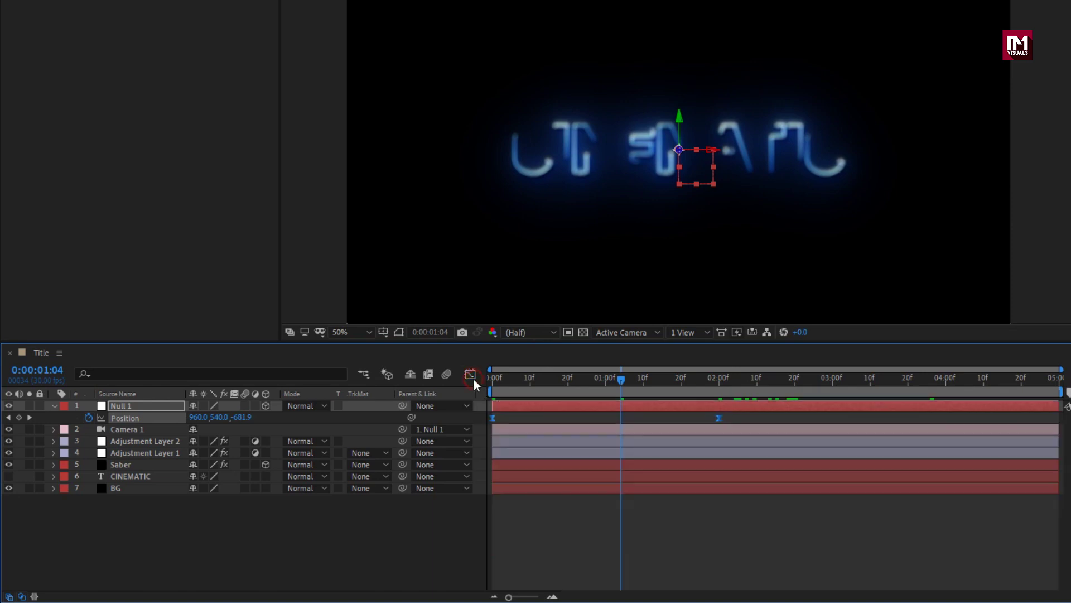
click(53, 406)
- Add a 3D Null 2 and parent Null 1 to it
right_click(310, 505)
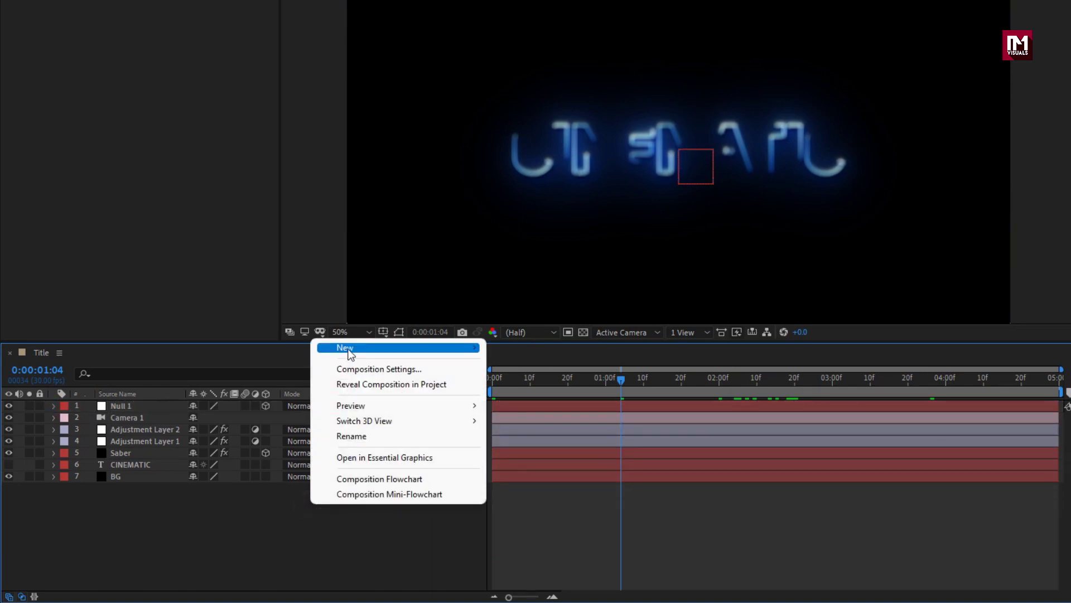
mouse_move(349, 351)
click(540, 432)
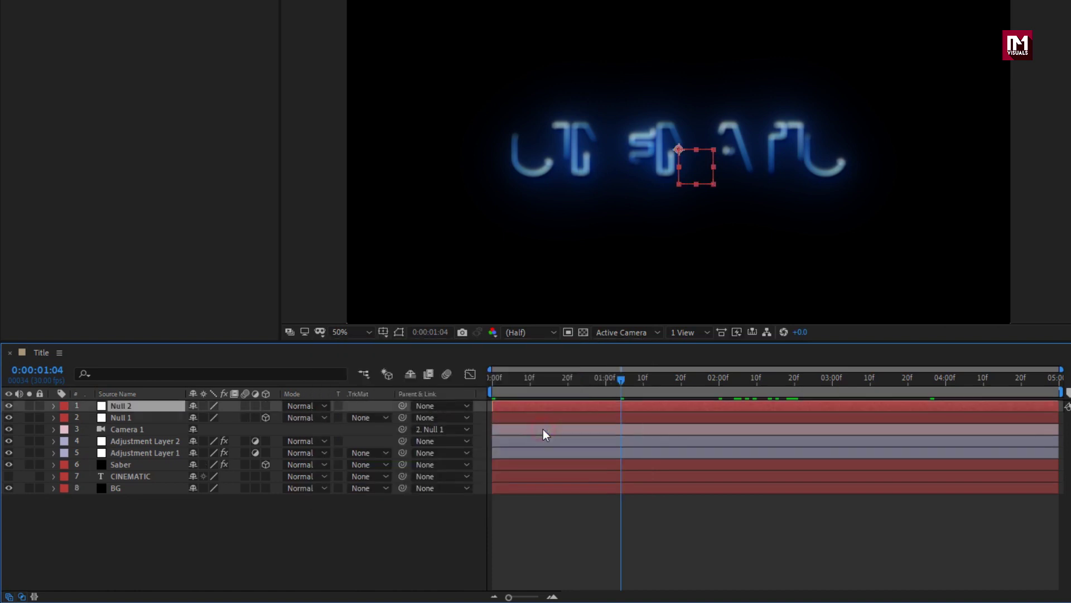
click(267, 405)
click(129, 418)
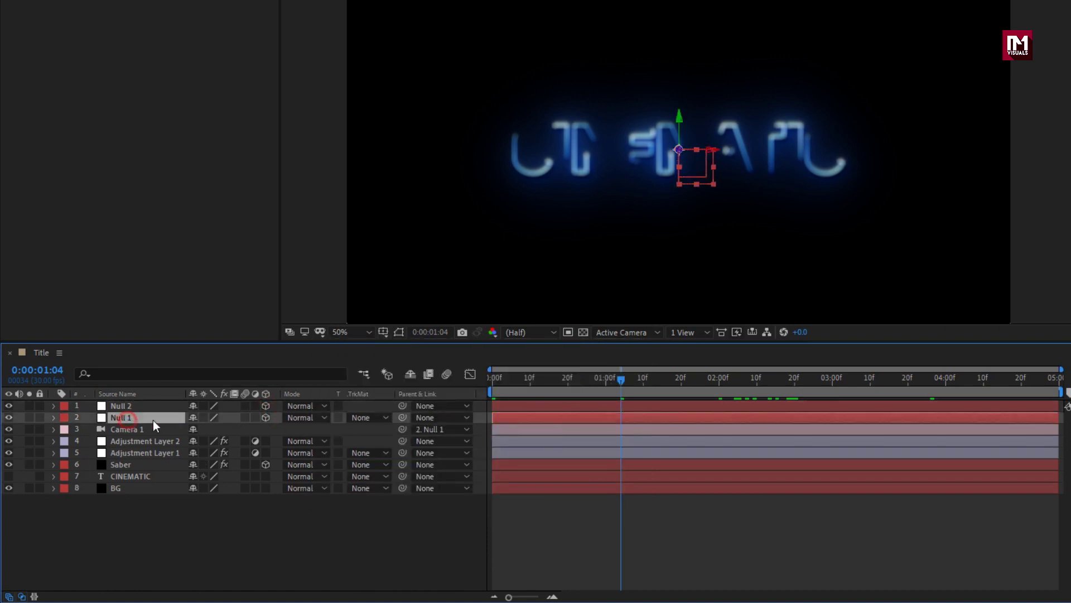
click(433, 417)
click(483, 453)
click(138, 411)
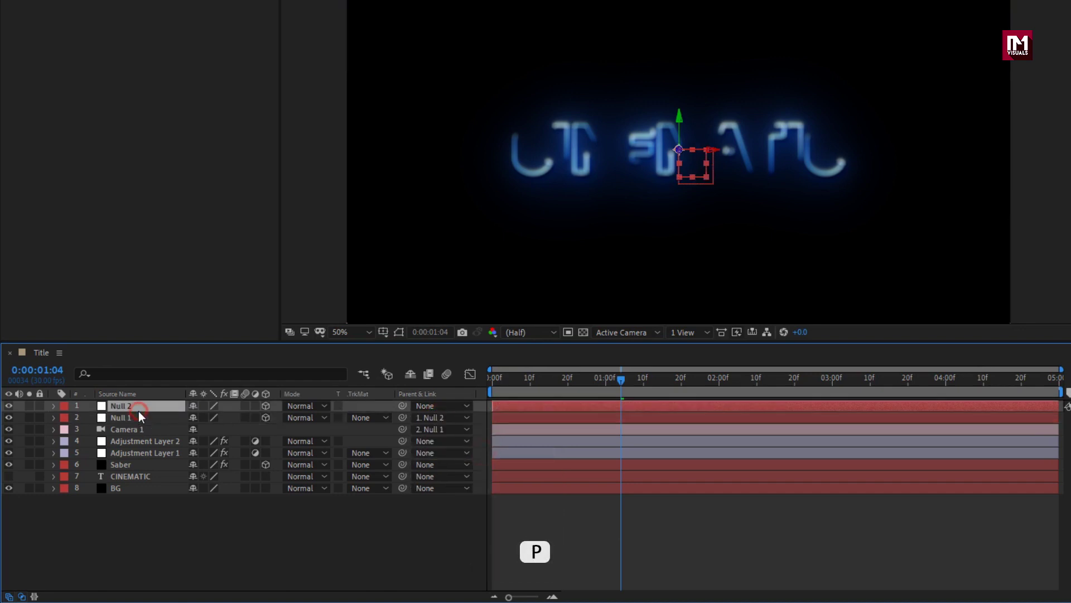
- Keyframe Null 2's Position at 2 seconds and Z 447 at the comp's end
key(p)
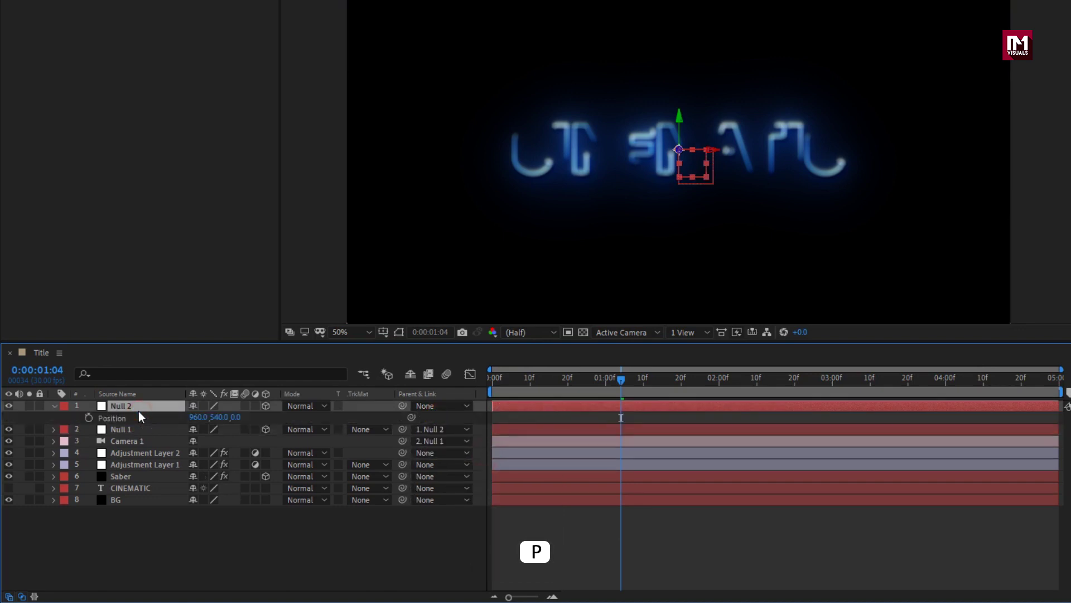
click(718, 393)
click(89, 417)
click(1059, 384)
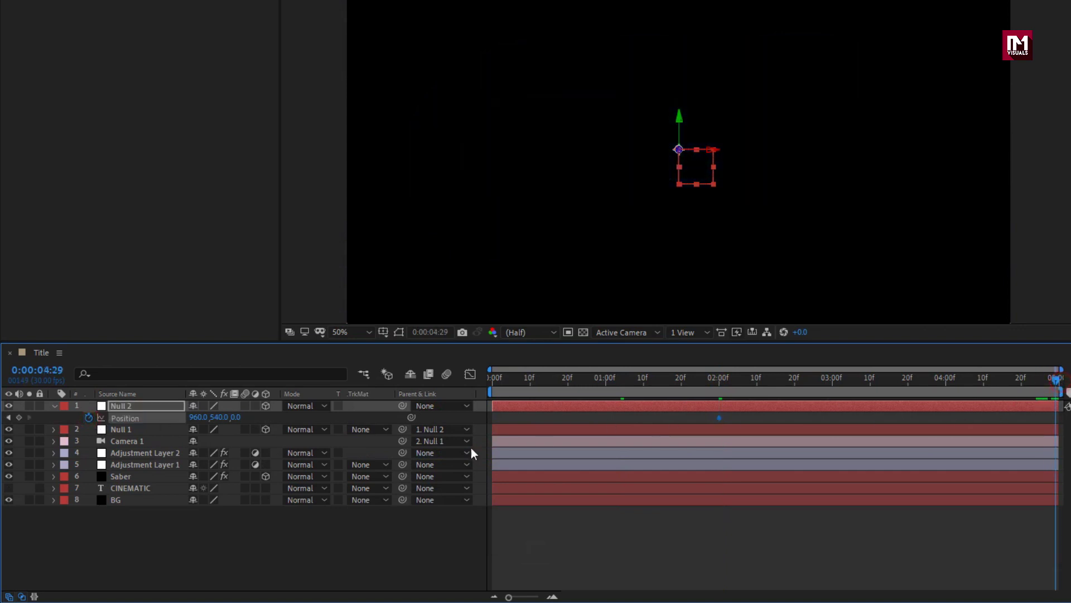
drag(238, 417, 544, 416)
drag(721, 389, 484, 385)
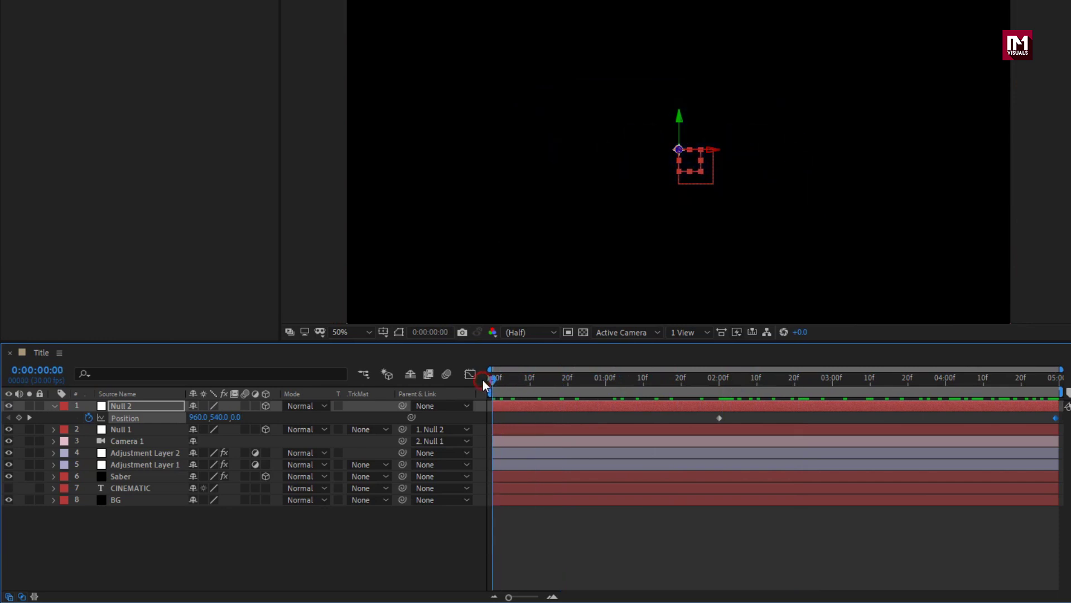
click(54, 407)
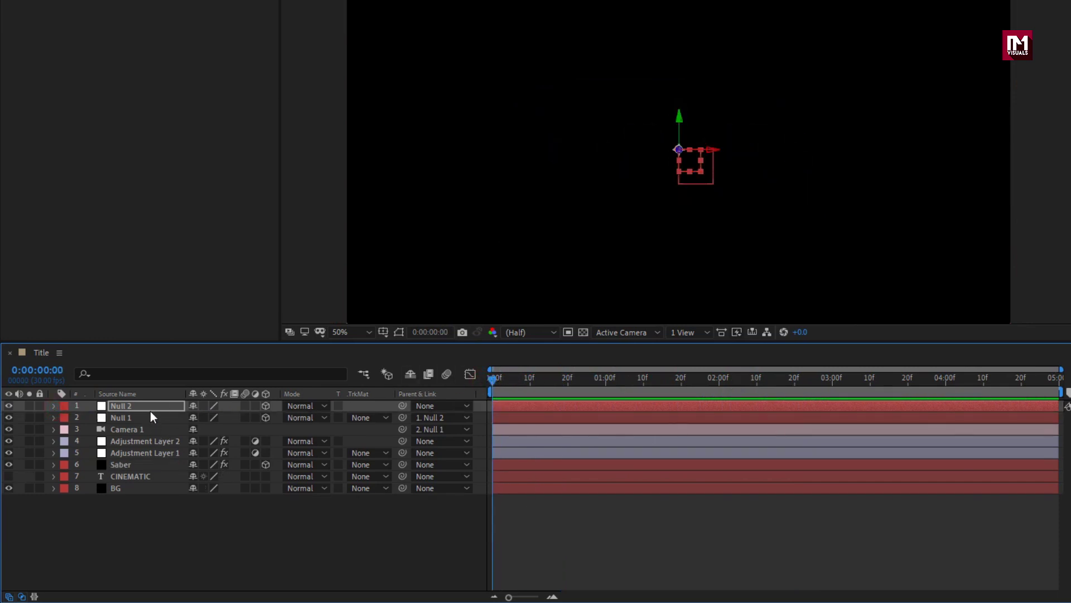
- Slide Null 2's first Position keyframe earlier to about 1:12 and preview the drift
drag(714, 380, 721, 379)
drag(719, 418, 642, 417)
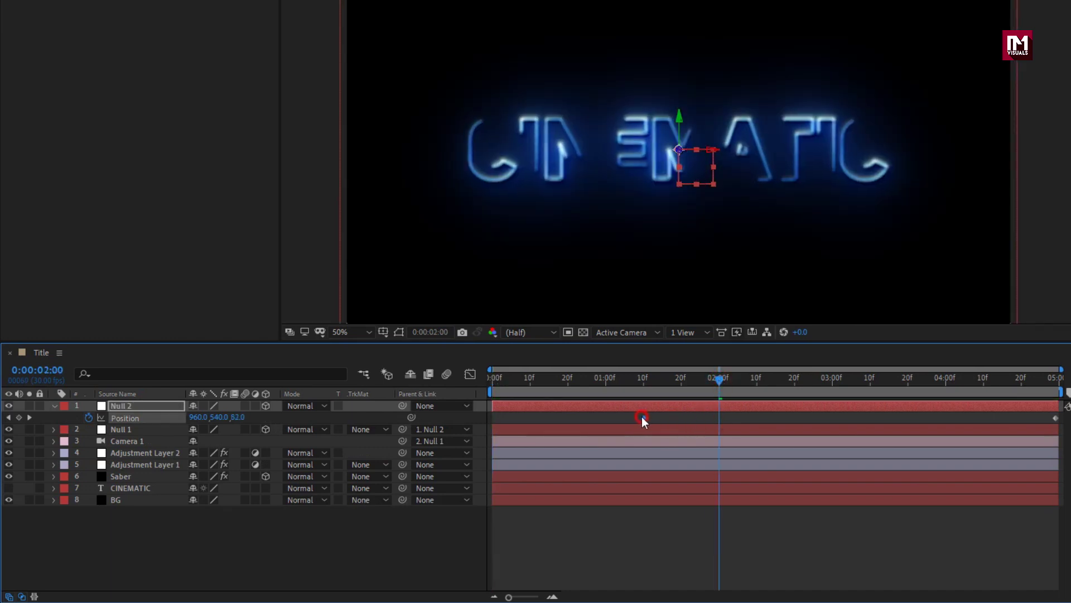
mouse_move(654, 380)
mouse_down()
mouse_move(692, 381)
mouse_move(610, 380)
mouse_move(965, 384)
mouse_move(641, 386)
mouse_up()
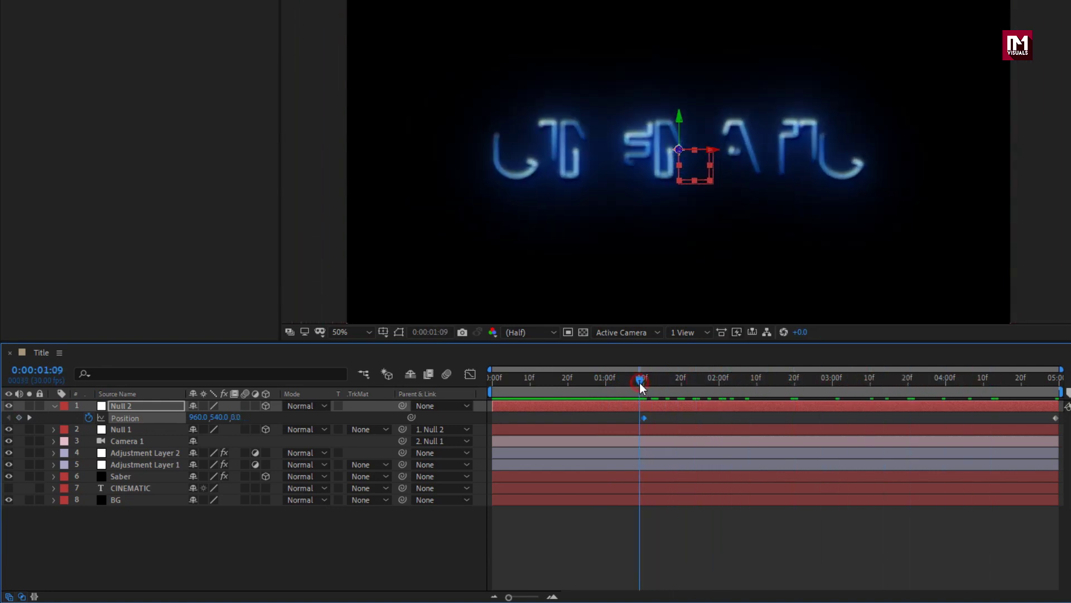
click(55, 406)
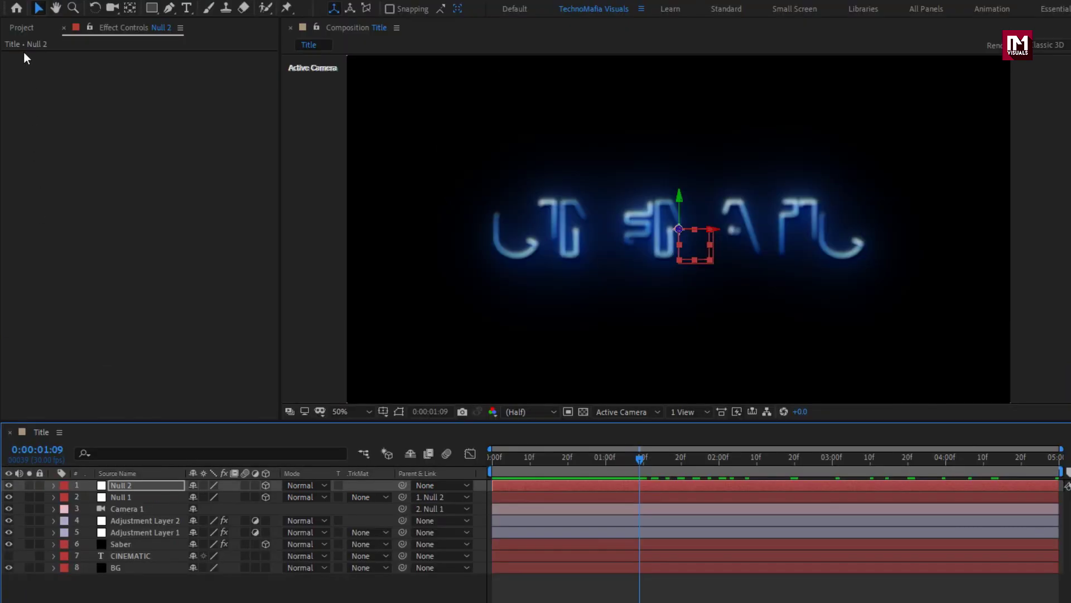
click(21, 29)
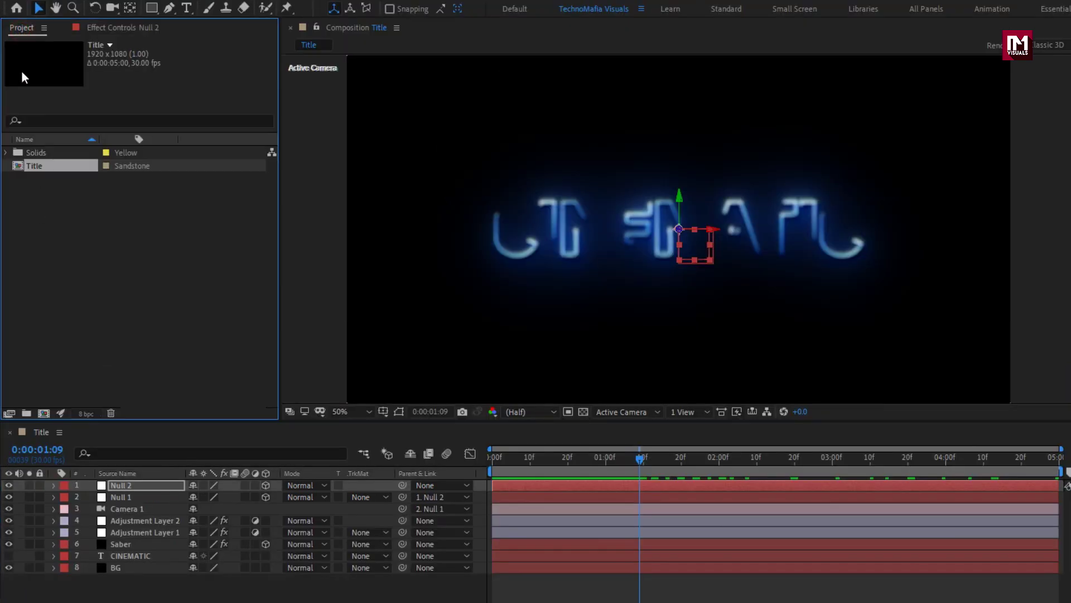
- Rename the Title comp to Title 1, duplicate it into Title 2 and Title 3, and open Title 2
click(24, 232)
click(38, 165)
key(Return)
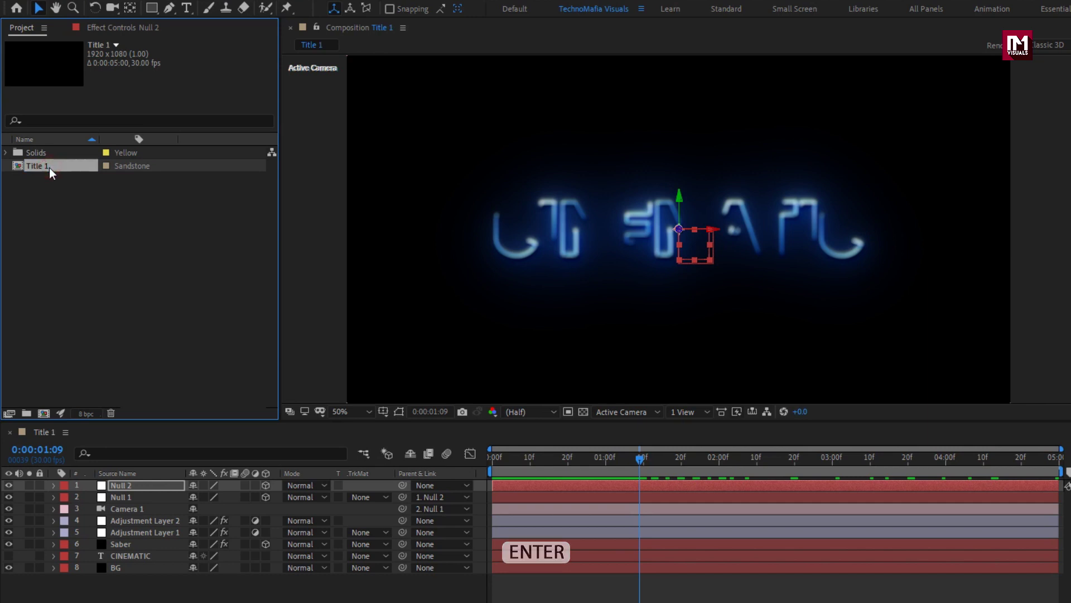
key(ctrl+d)
key(ctrl+d)
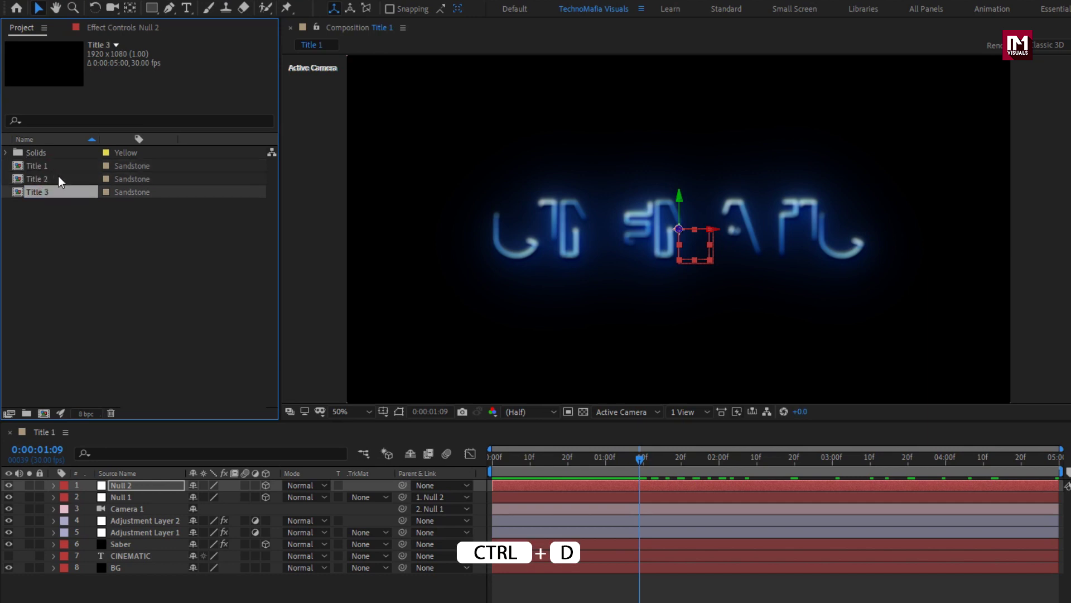
double_click(59, 178)
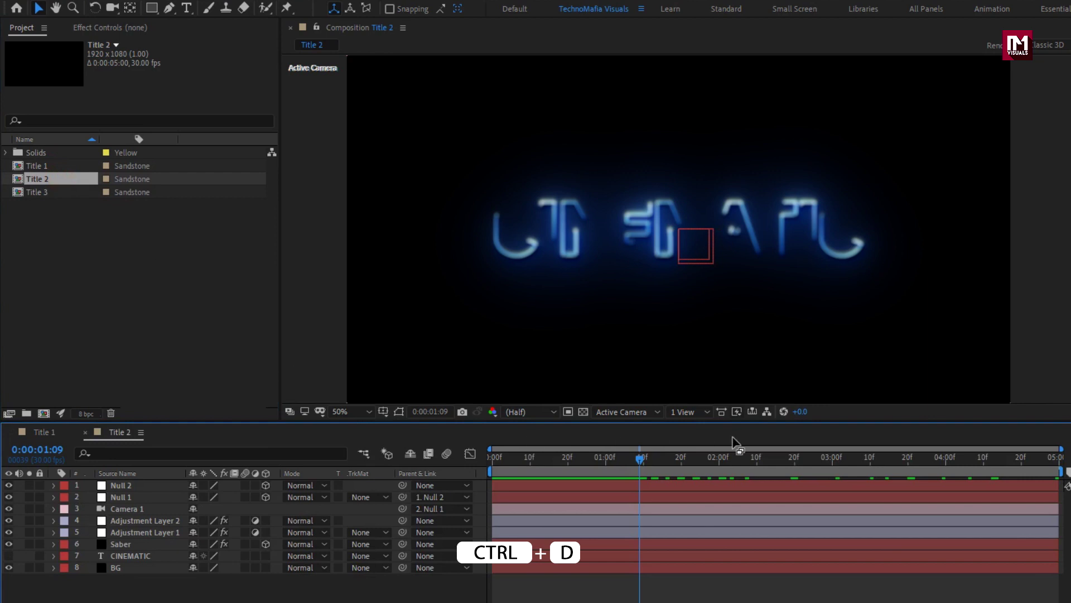
- Go to 02:17 and make the CINEMATIC text layer visible
drag(763, 460, 782, 460)
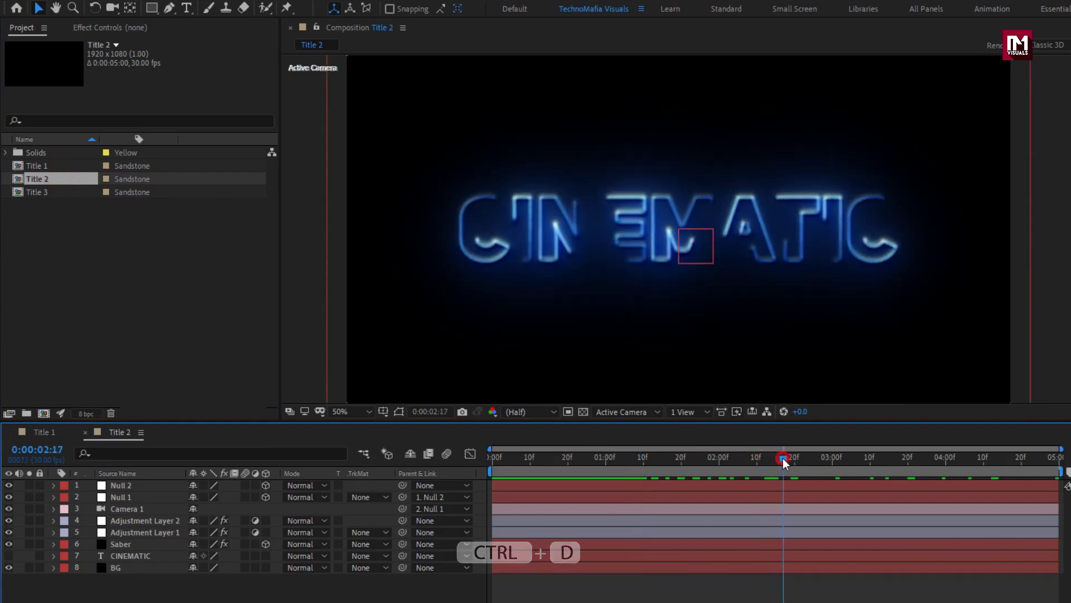
click(126, 555)
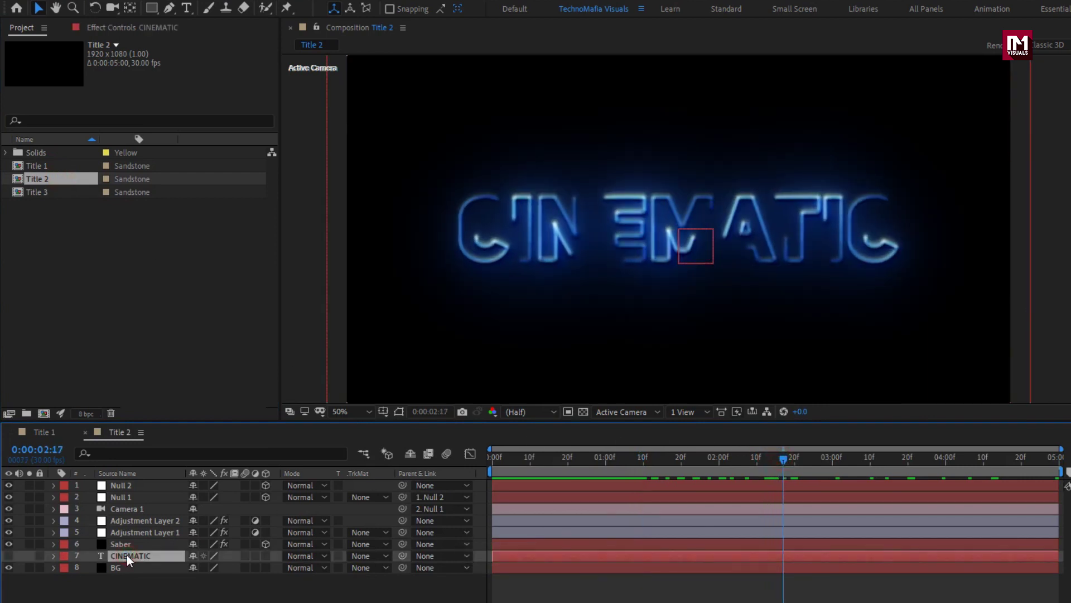
click(9, 555)
- Retype Title 2's text as TRAILER and hide the layer again
double_click(130, 555)
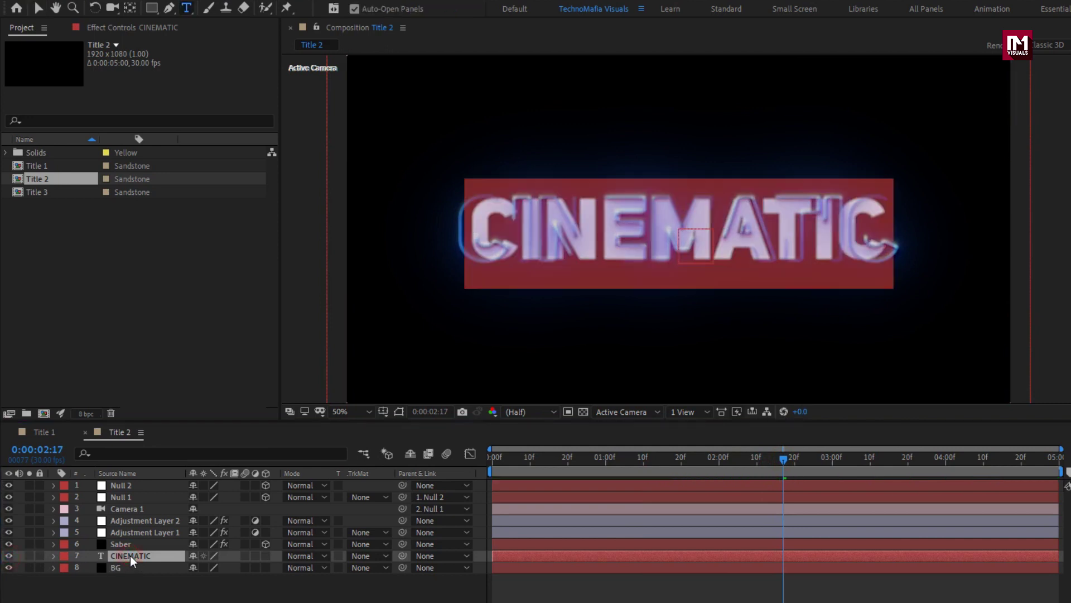
text(TRAILER)
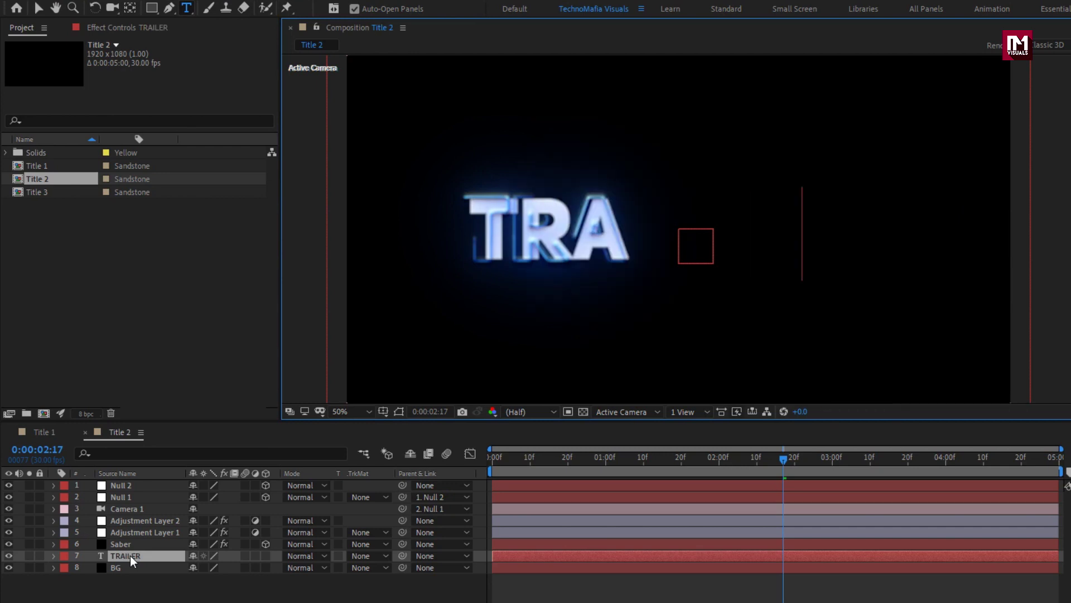
key(Escape)
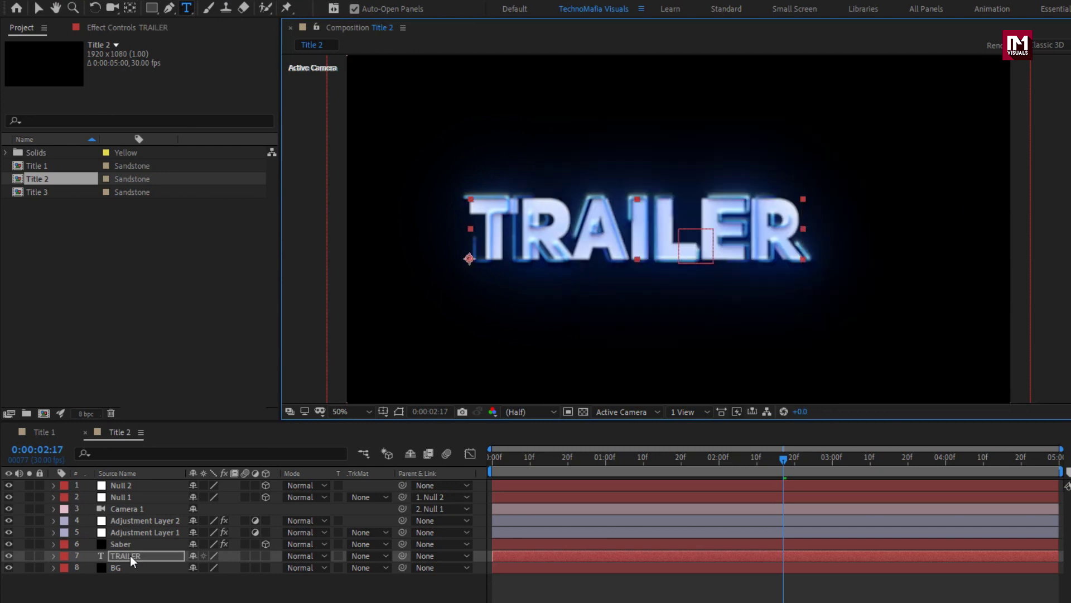
click(9, 556)
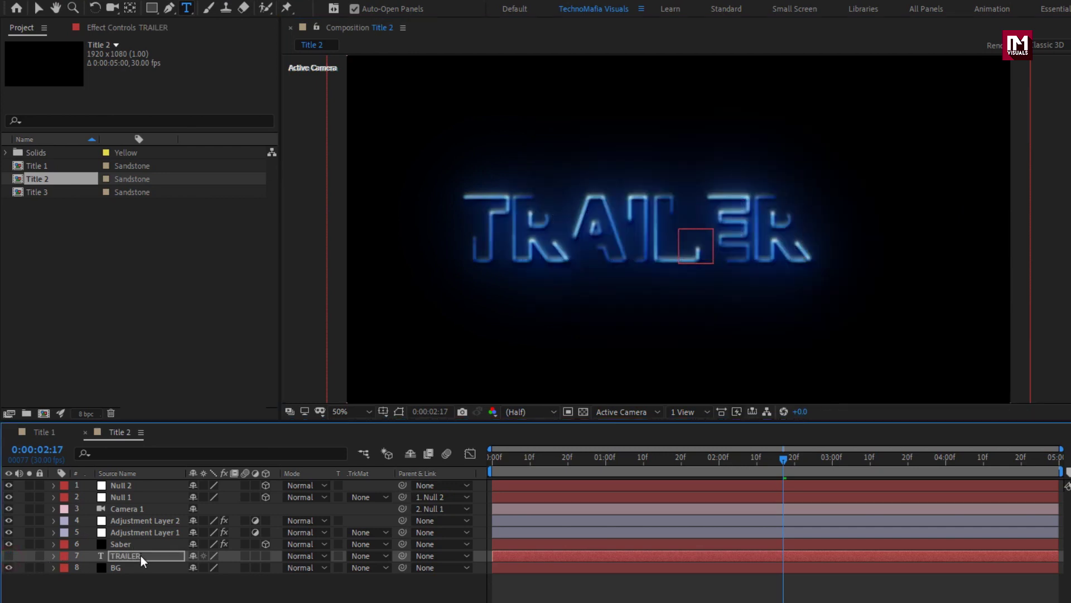
- Centre the TRAILER text horizontally in the frame and open the Title 3 comp
click(970, 433)
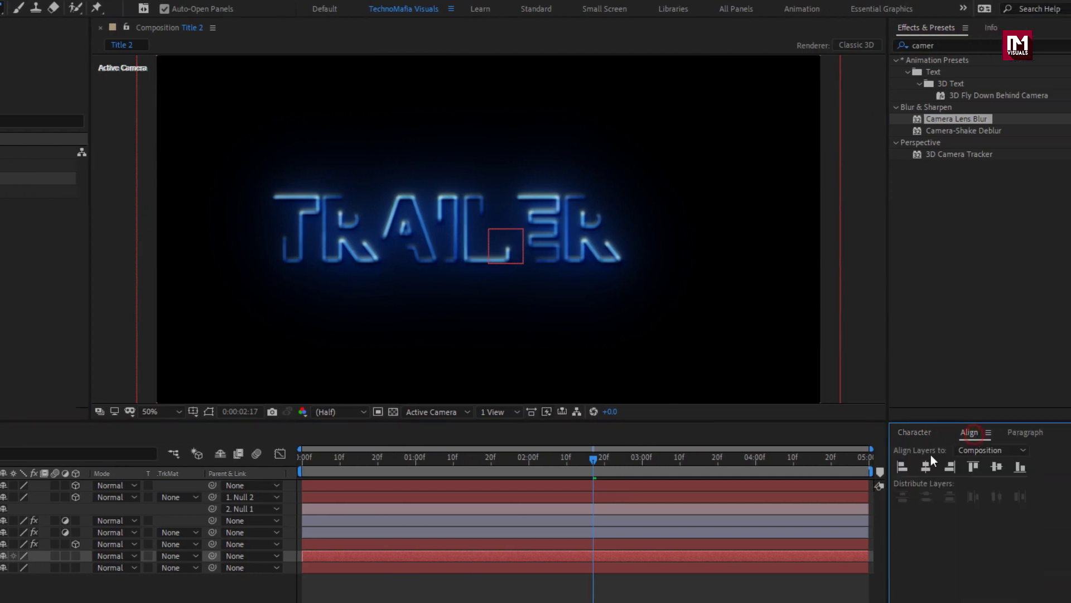
click(925, 466)
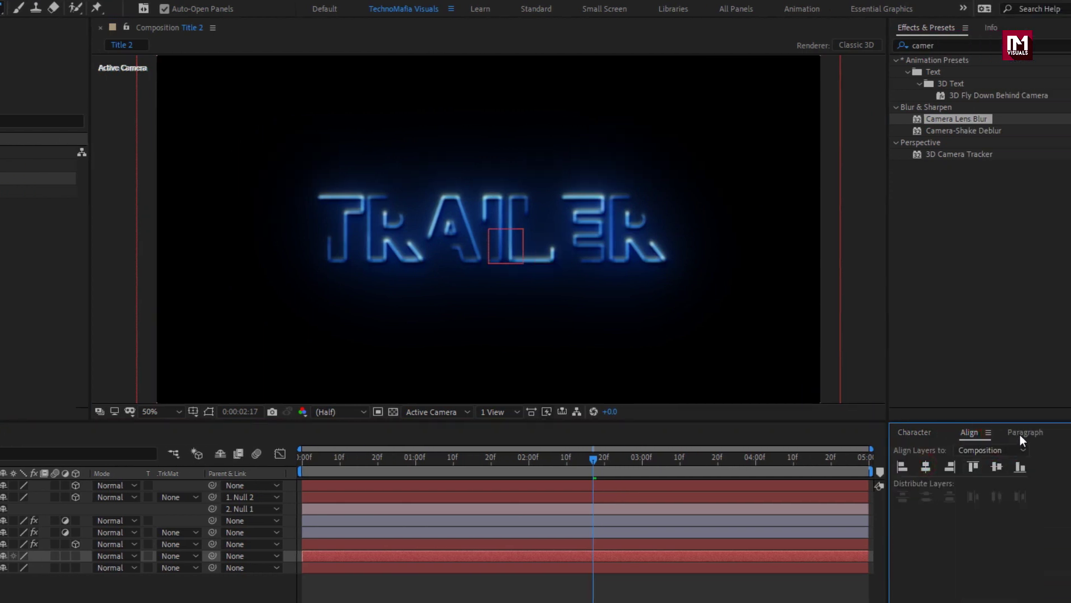
click(38, 192)
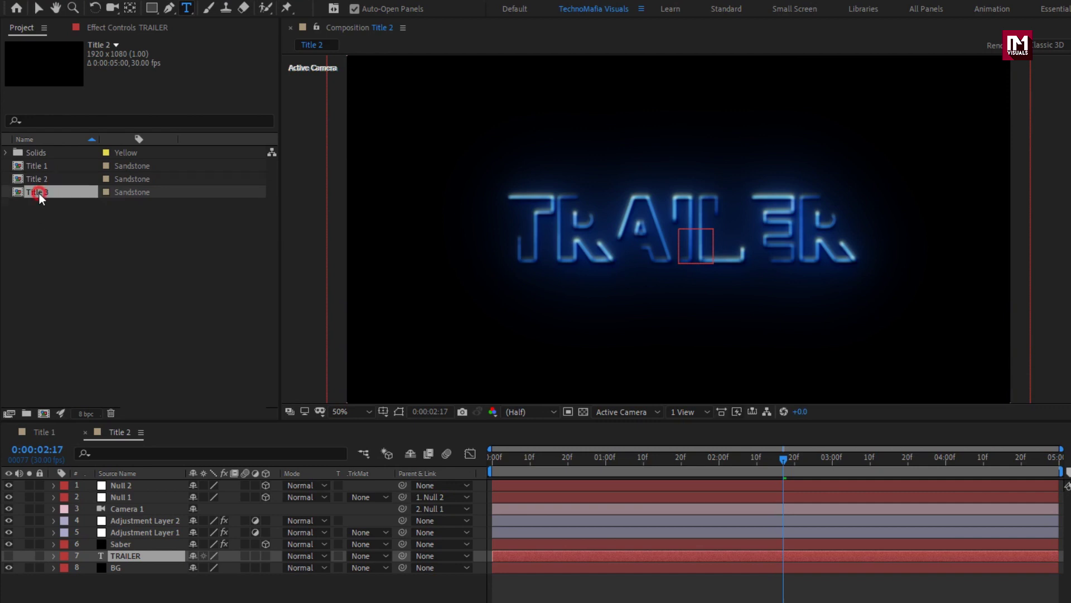
double_click(39, 192)
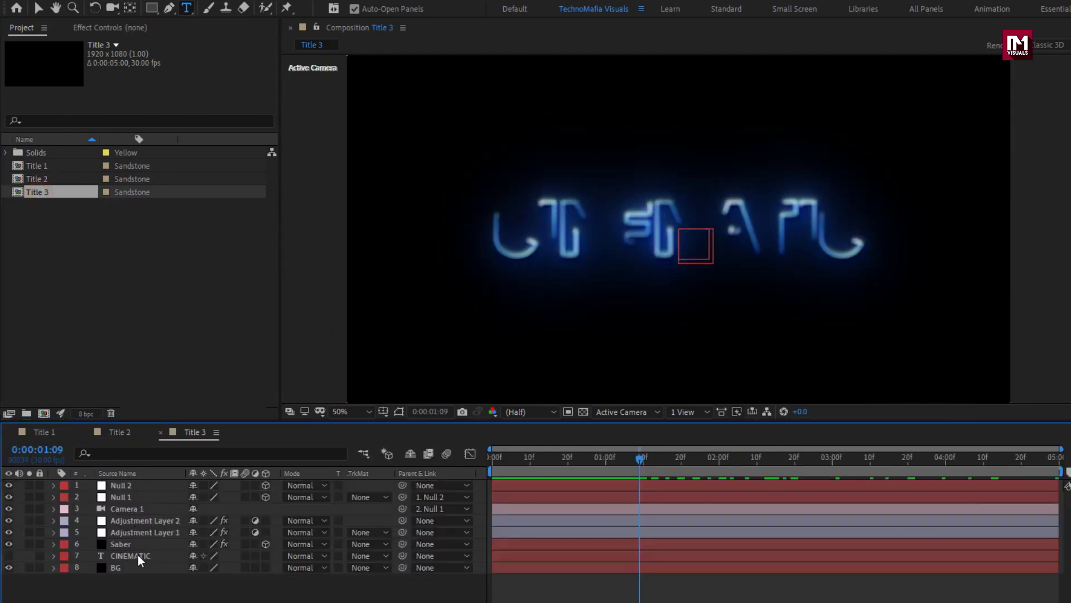
- Change Title 3's CINEMATIC text to TITLE and hide the layer again
click(138, 555)
click(13, 556)
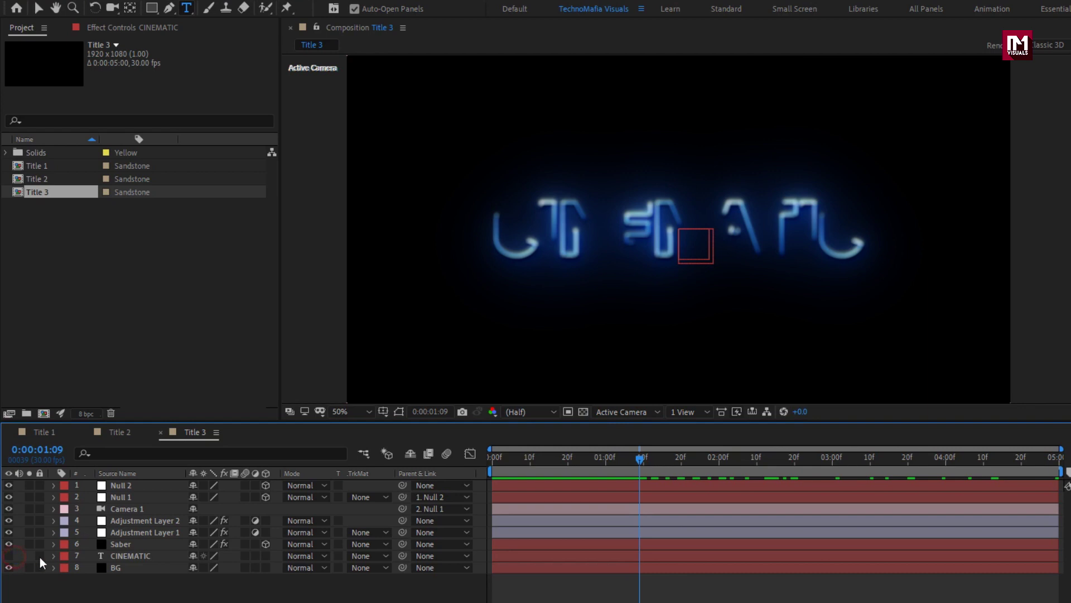
click(9, 555)
click(129, 556)
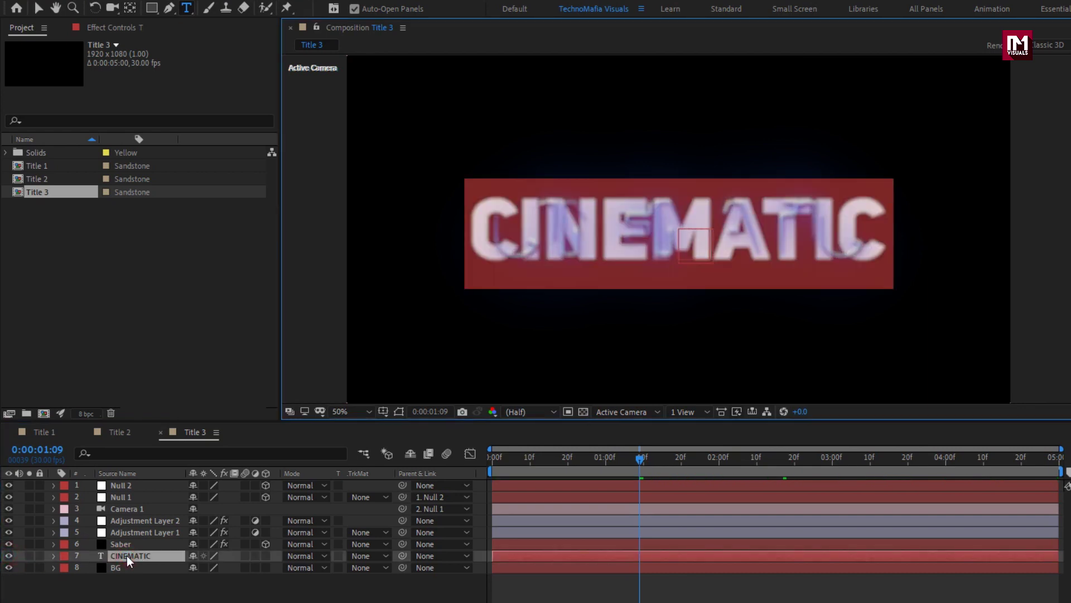
key(ctrl+z)
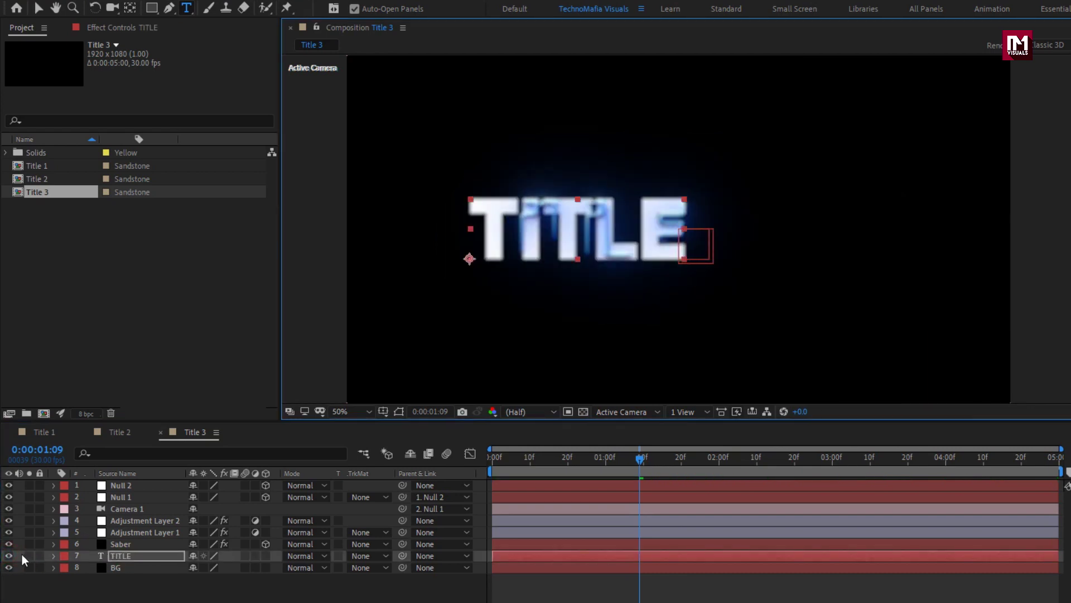
click(7, 556)
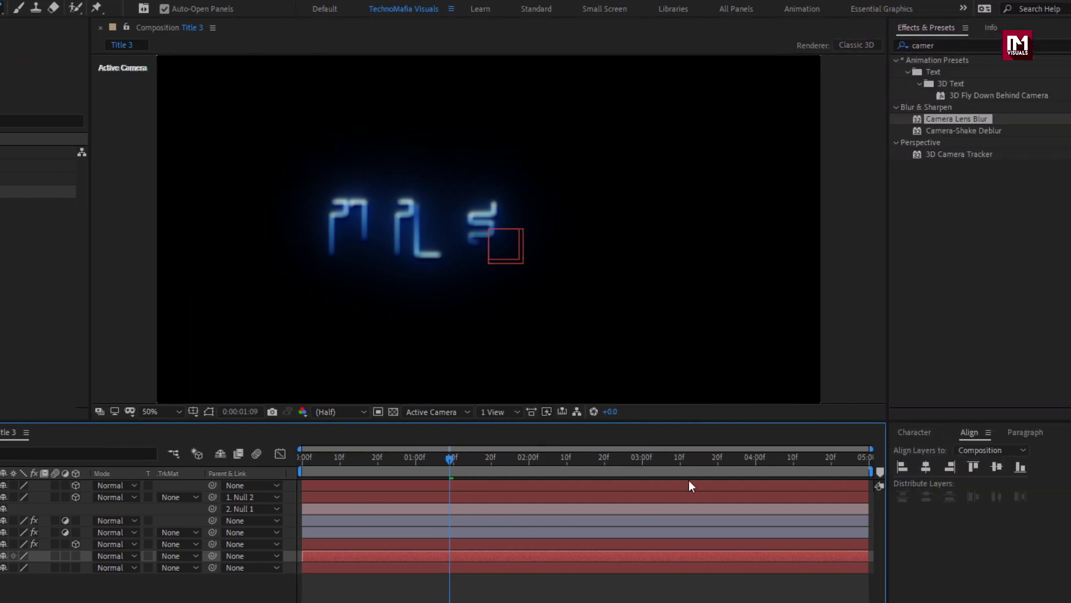
- Centre the TITLE text horizontally and switch back to the Title 1 comp
click(926, 467)
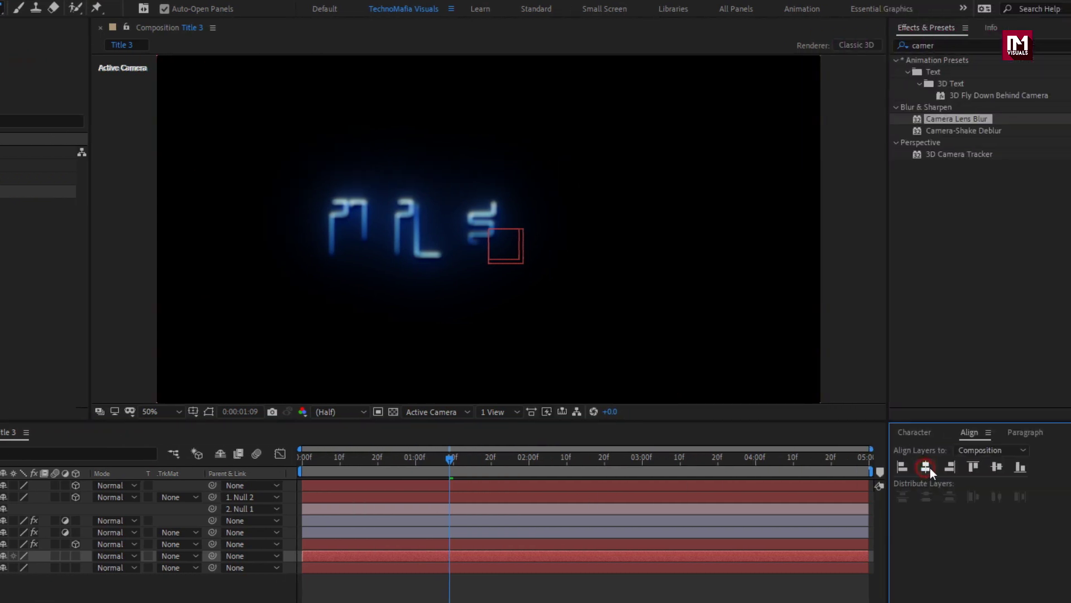
click(996, 466)
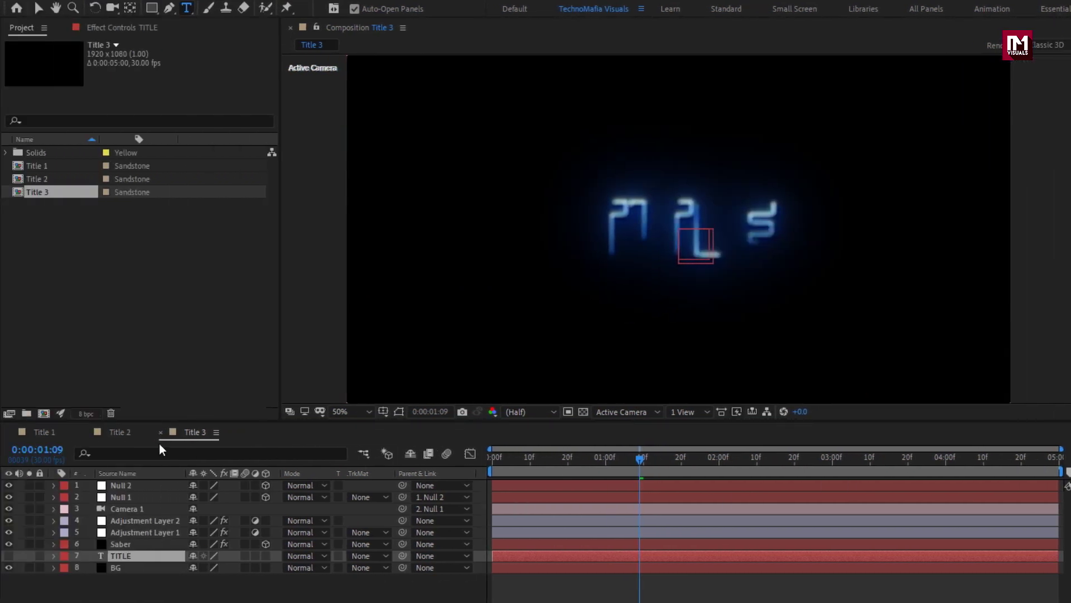
click(109, 433)
click(46, 433)
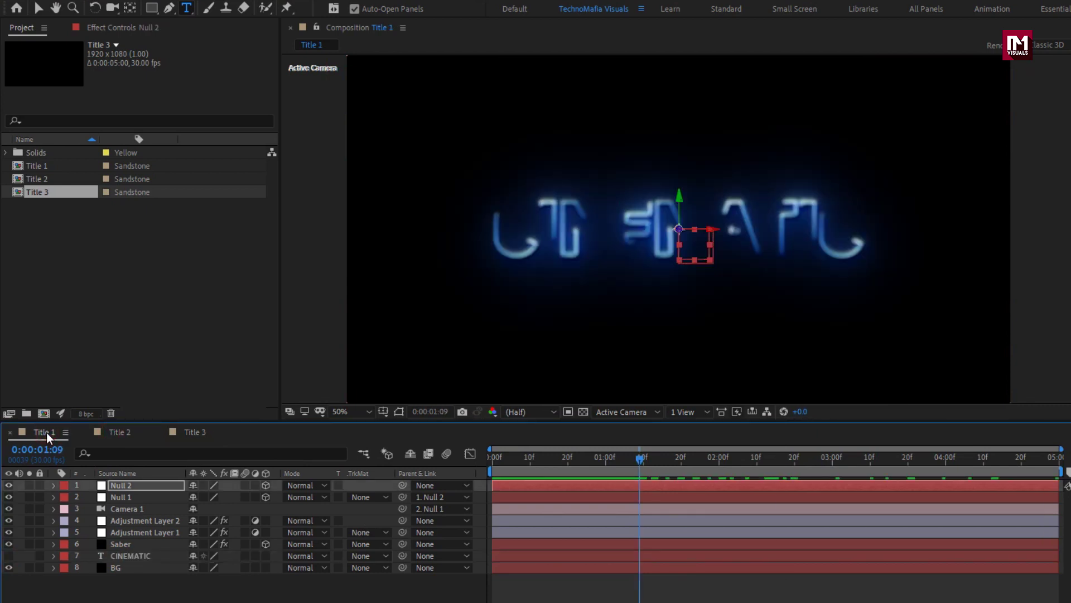
- Create a new composition named Trailer with a 12-second duration
key(ctrl+n)
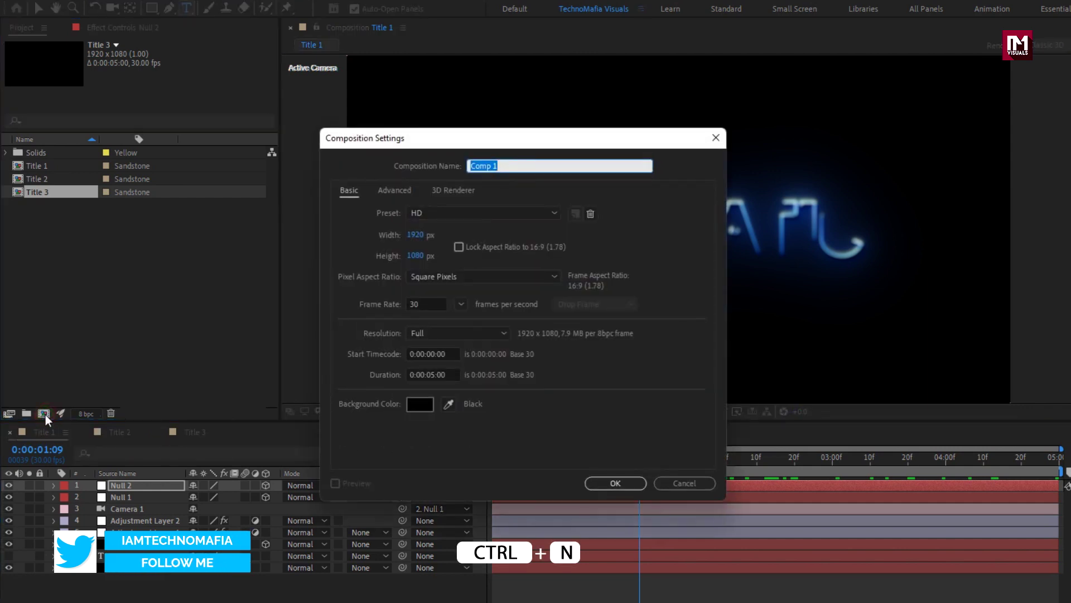
text(Trailer)
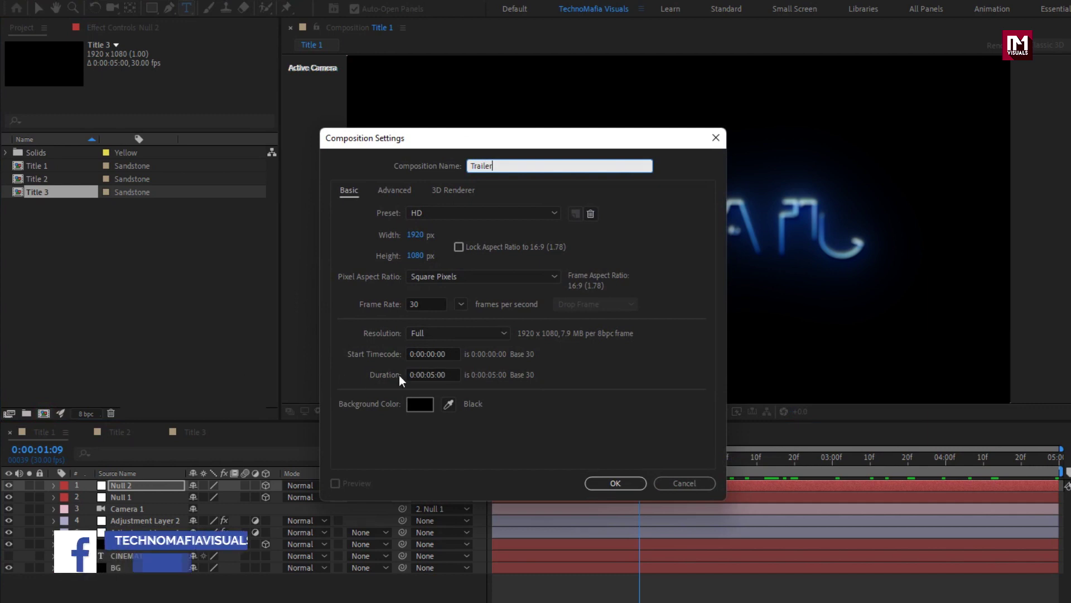
click(434, 375)
key(BackSpace)
key(BackSpace)
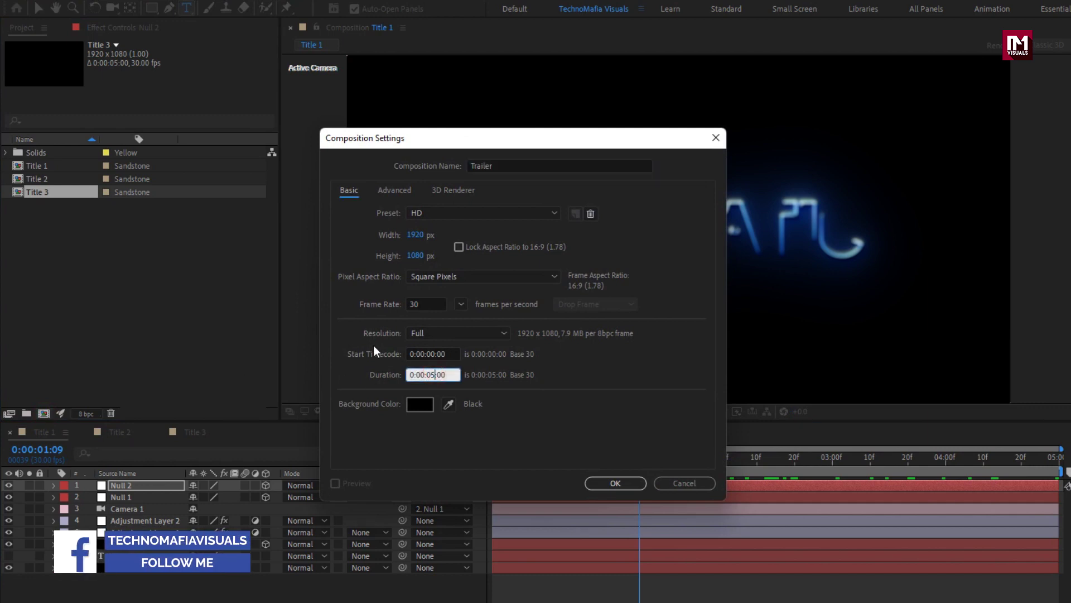
text(1)
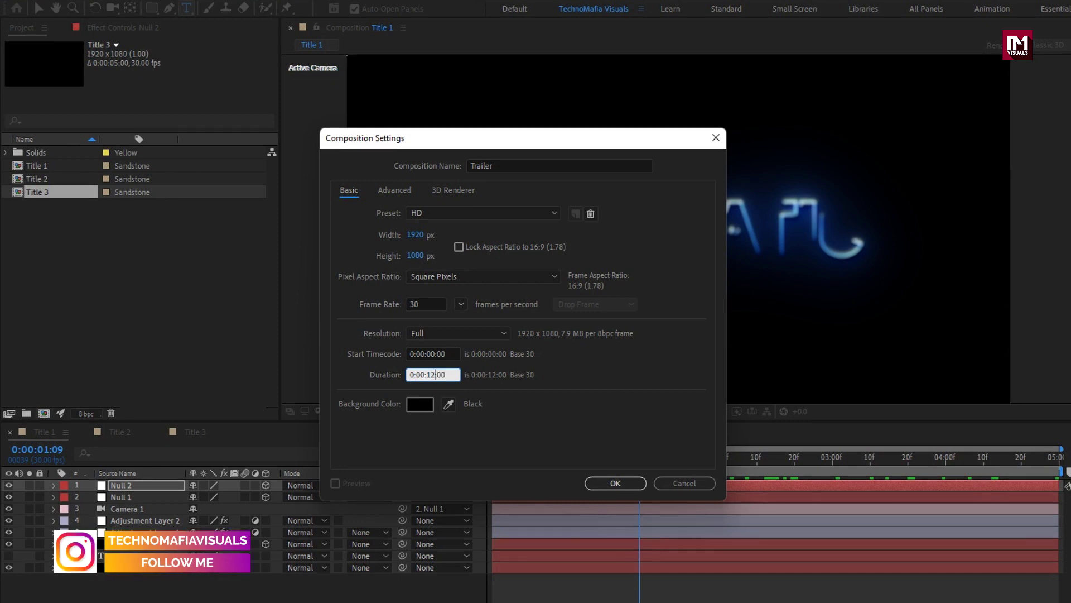
text(2)
key(Return)
click(51, 167)
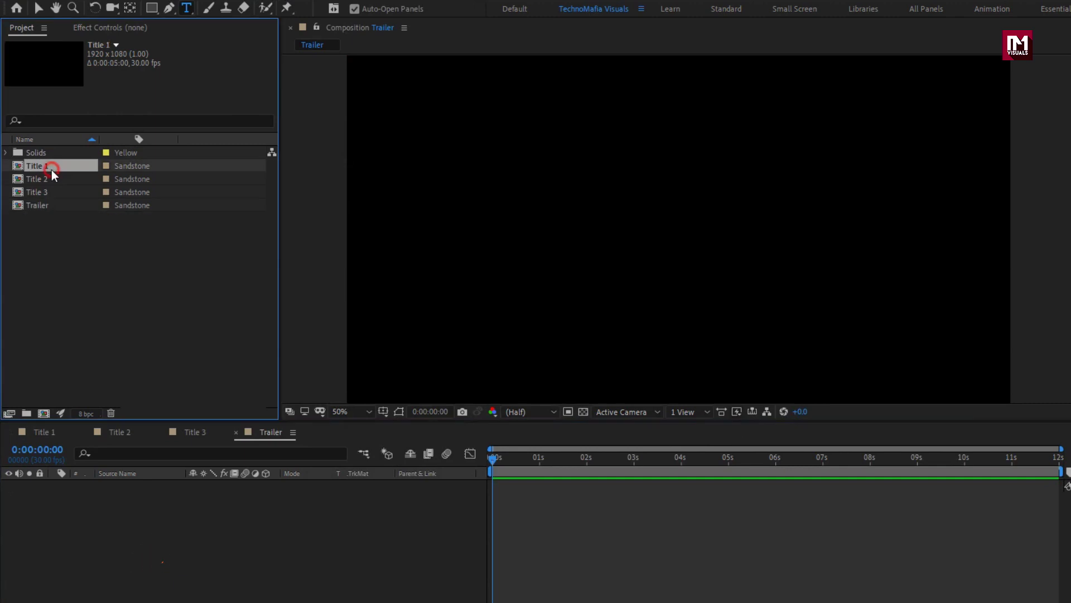
- Add the Title comps to Trailer, start Title 2 near 4 s and Title 3 near 8 s, then preview
drag(42, 167, 118, 491)
drag(43, 185, 136, 483)
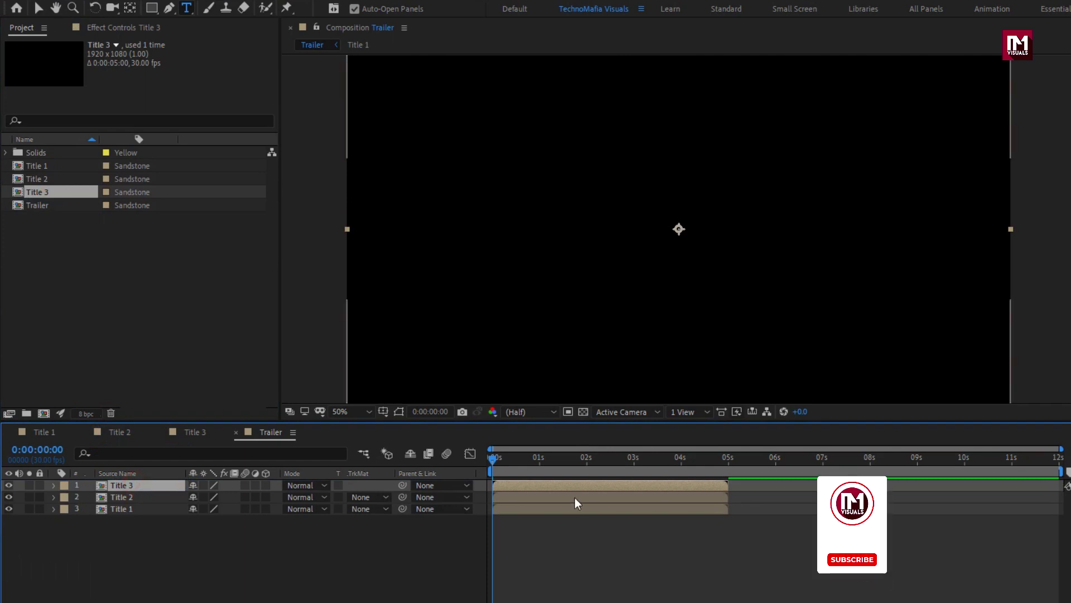
drag(620, 463, 679, 462)
drag(498, 497, 688, 495)
drag(531, 485, 897, 480)
click(873, 460)
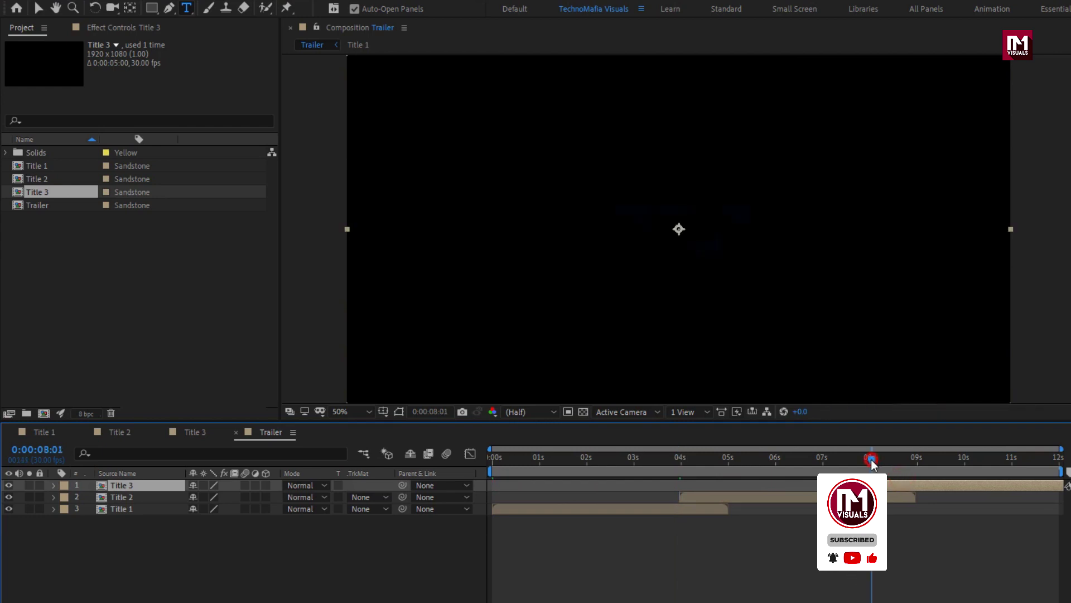
click(487, 461)
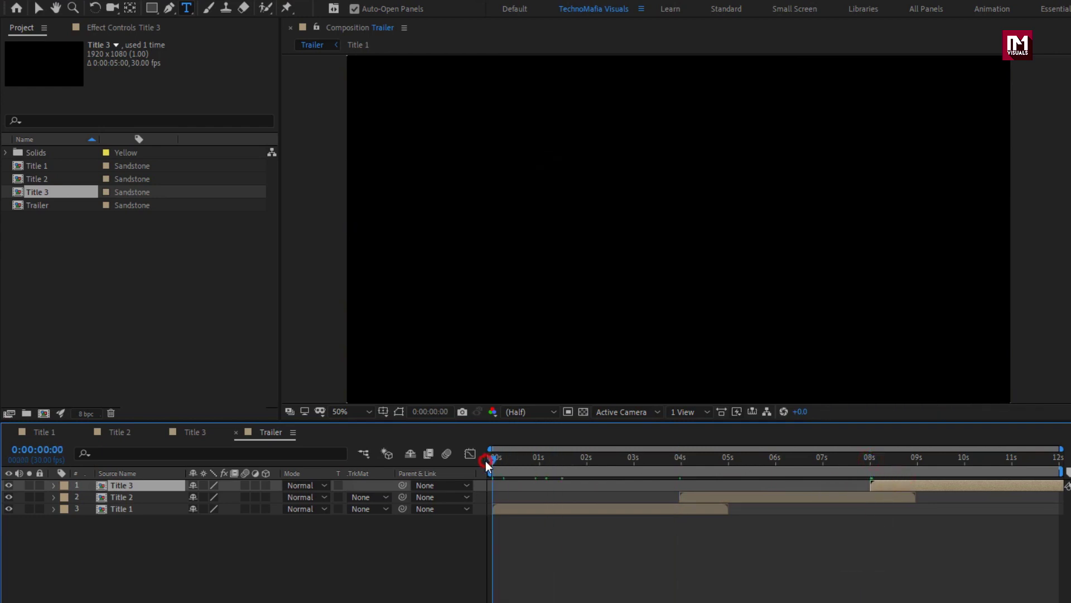
key(space)
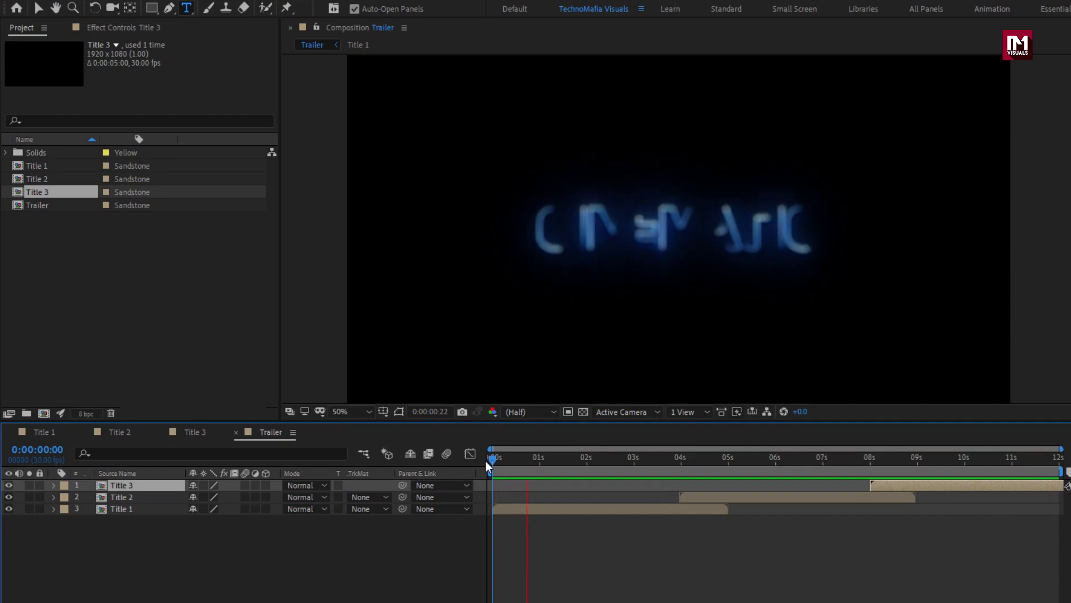